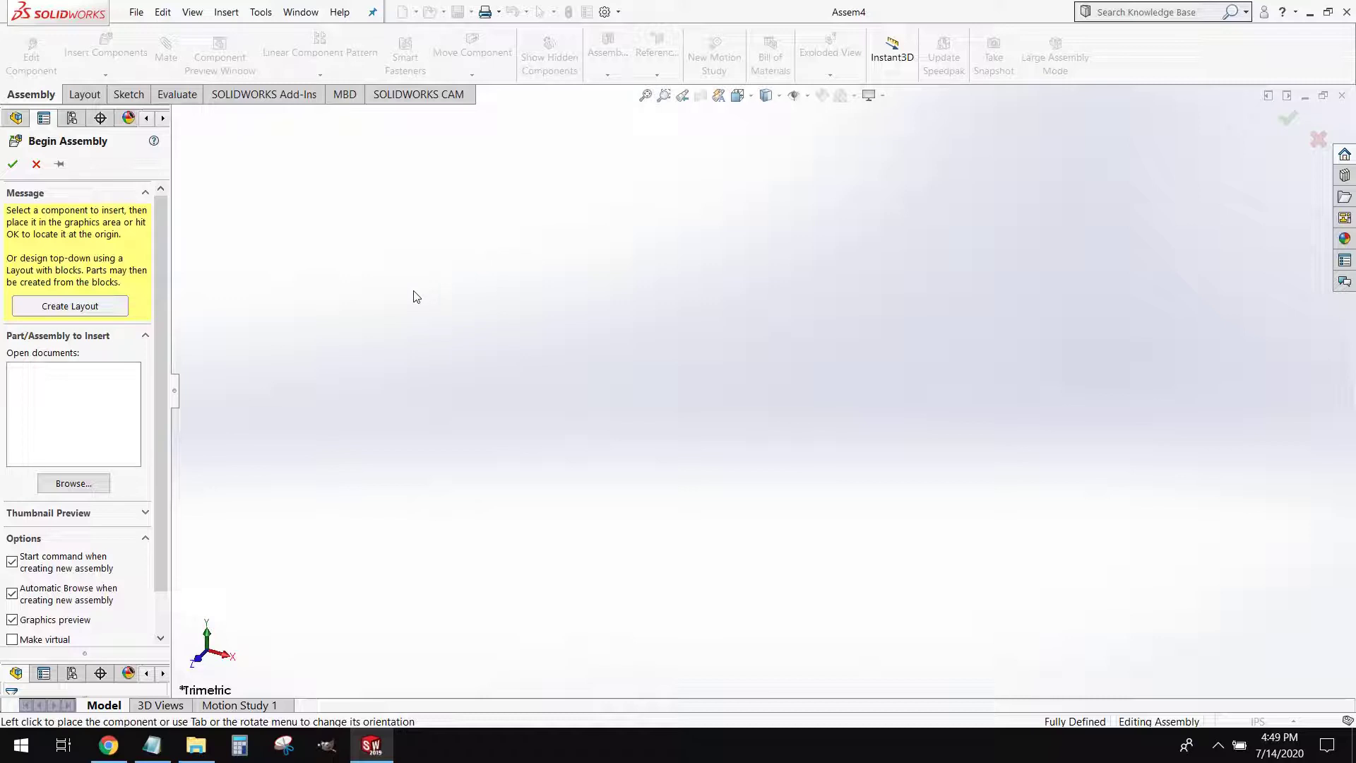
# Place part 1.SLDPRT from the desktop's New folder (2) as the assembly's first component
pyautogui.click(79, 484)
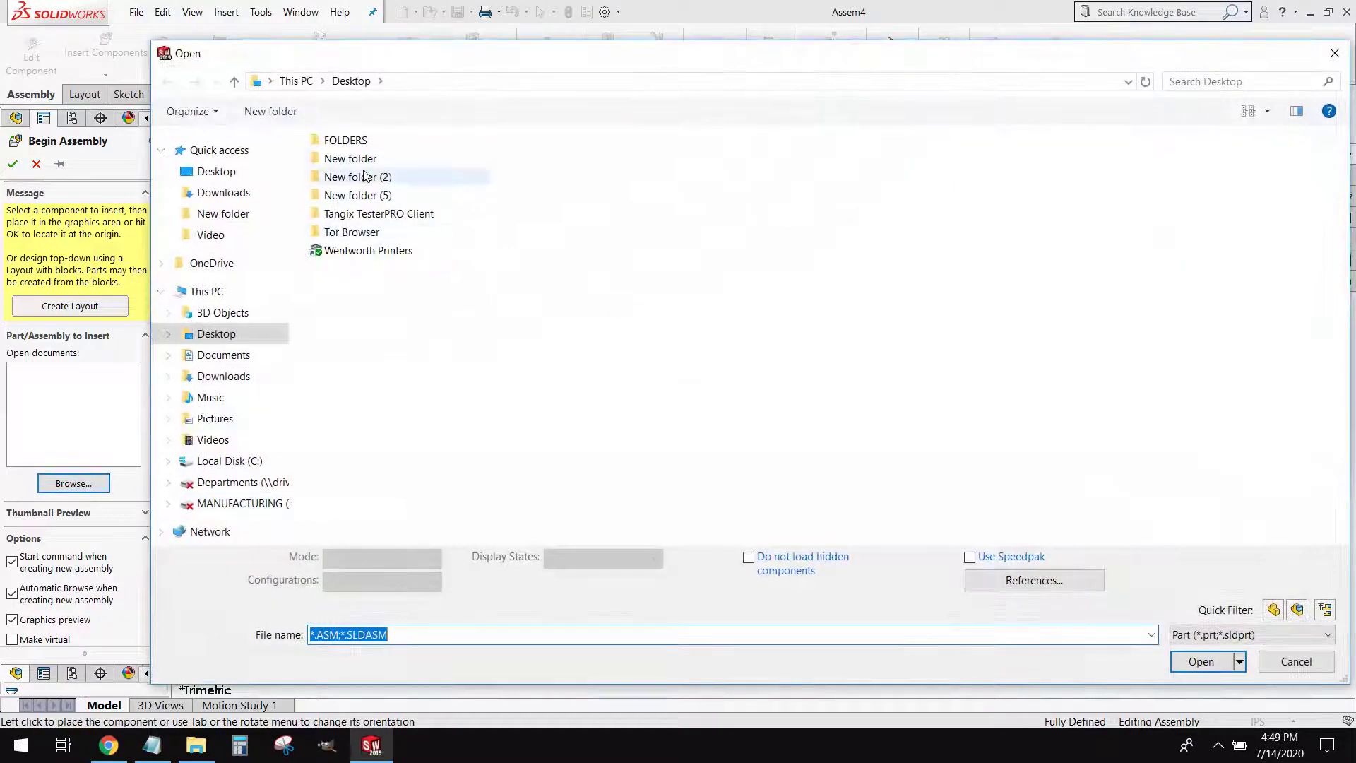
pyautogui.doubleClick(365, 176)
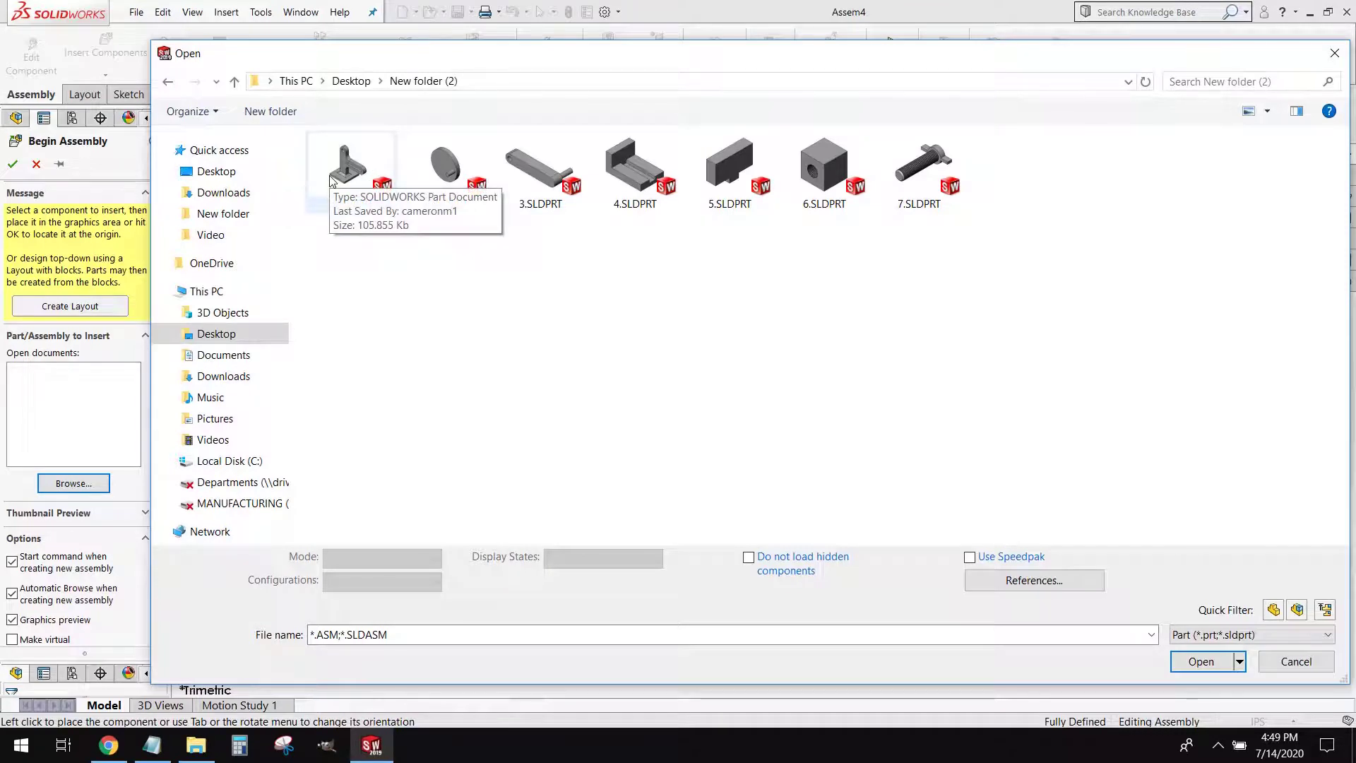
pyautogui.click(335, 177)
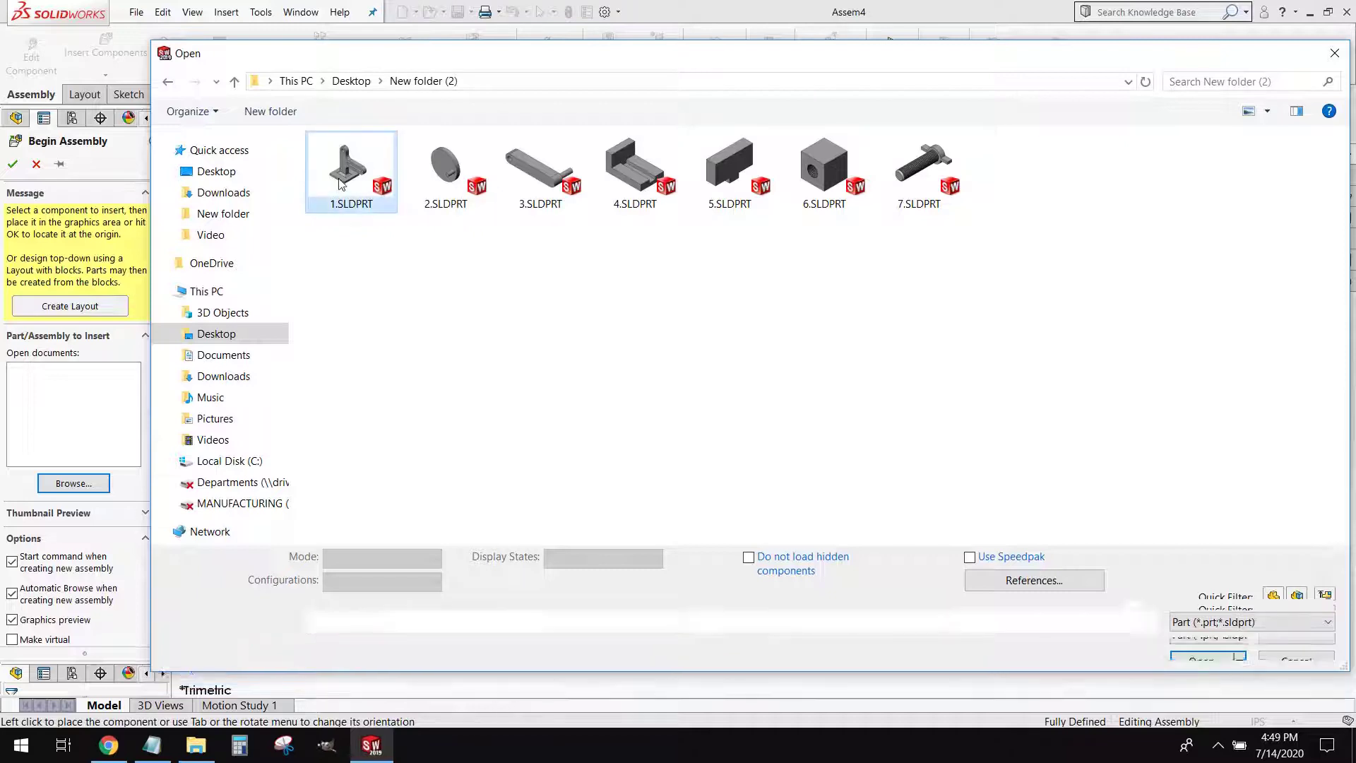
pyautogui.click(1201, 641)
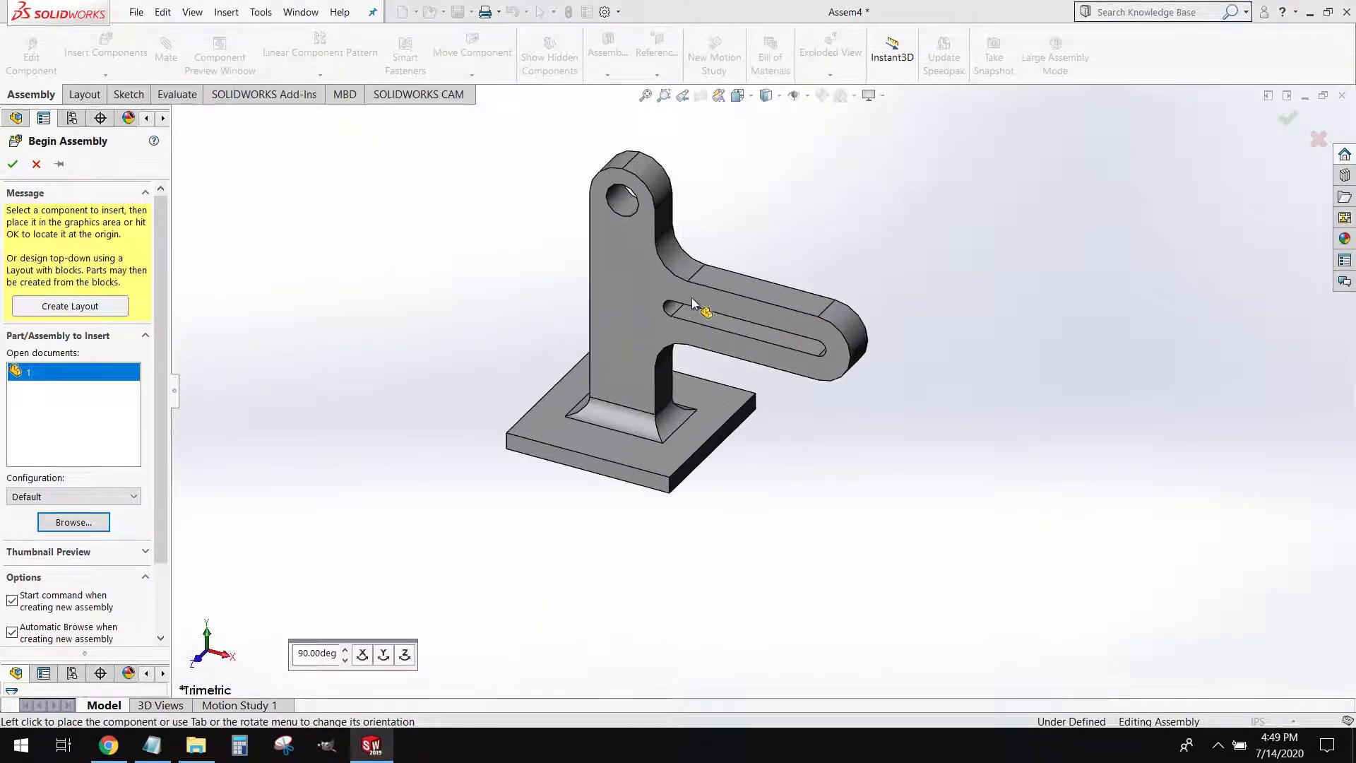
pyautogui.click(726, 275)
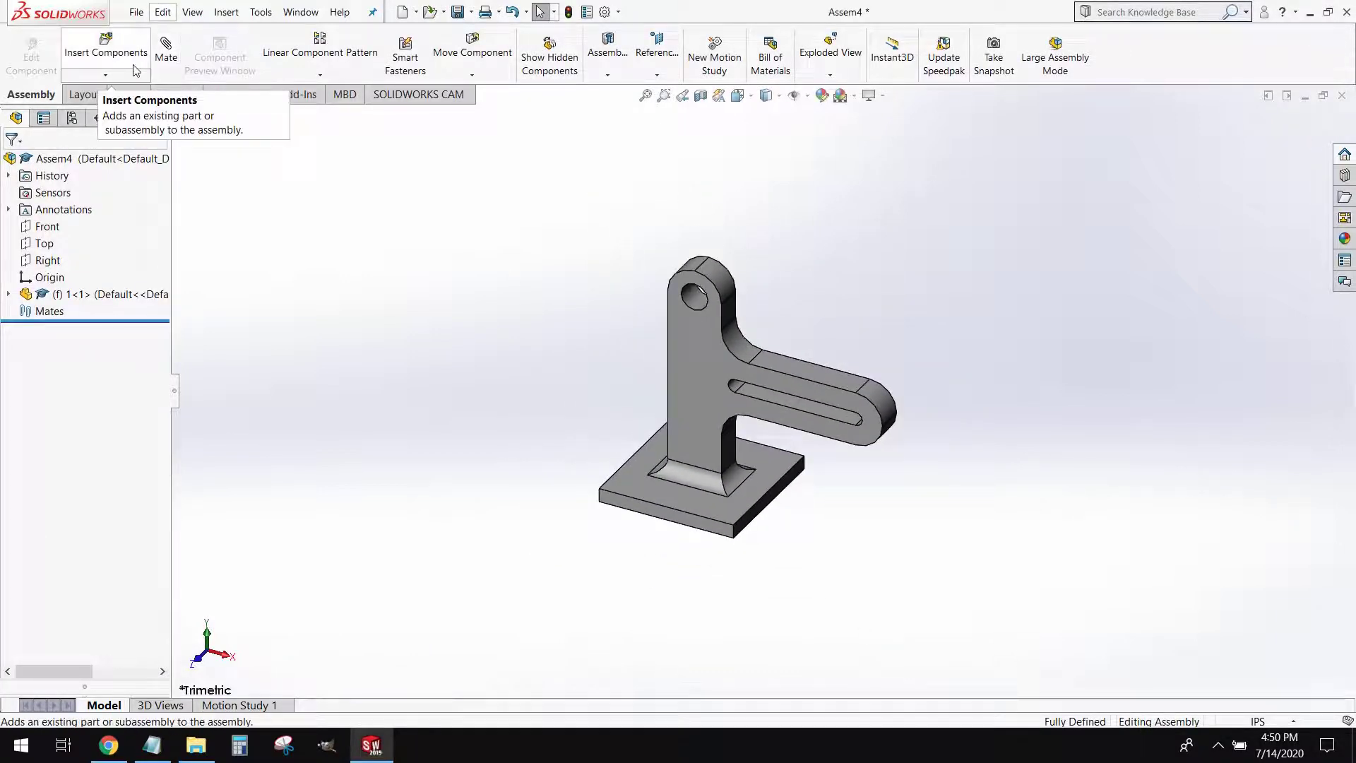
# Insert parts 2.SLDPRT and 3.SLDPRT together, placing the disc and the link arm beside the bracket
pyautogui.click(106, 48)
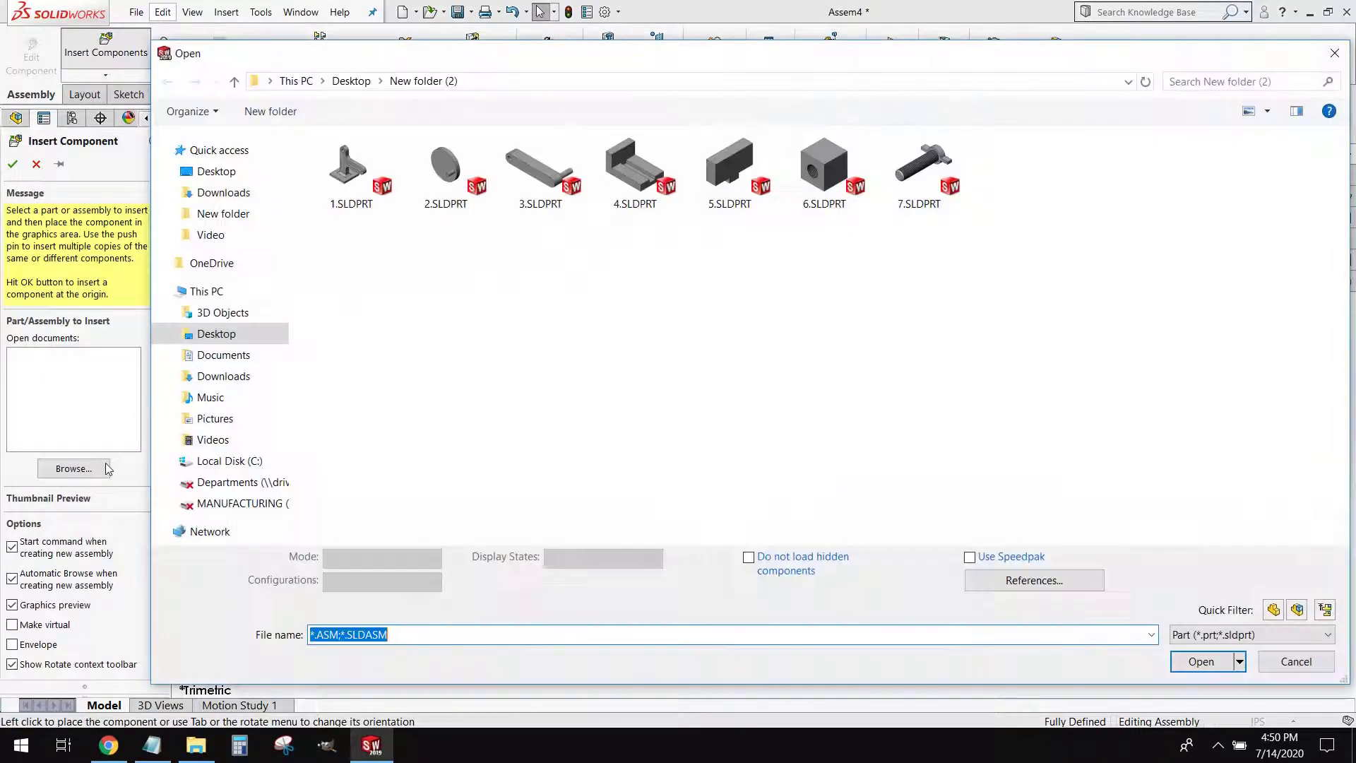
pyautogui.click(446, 165)
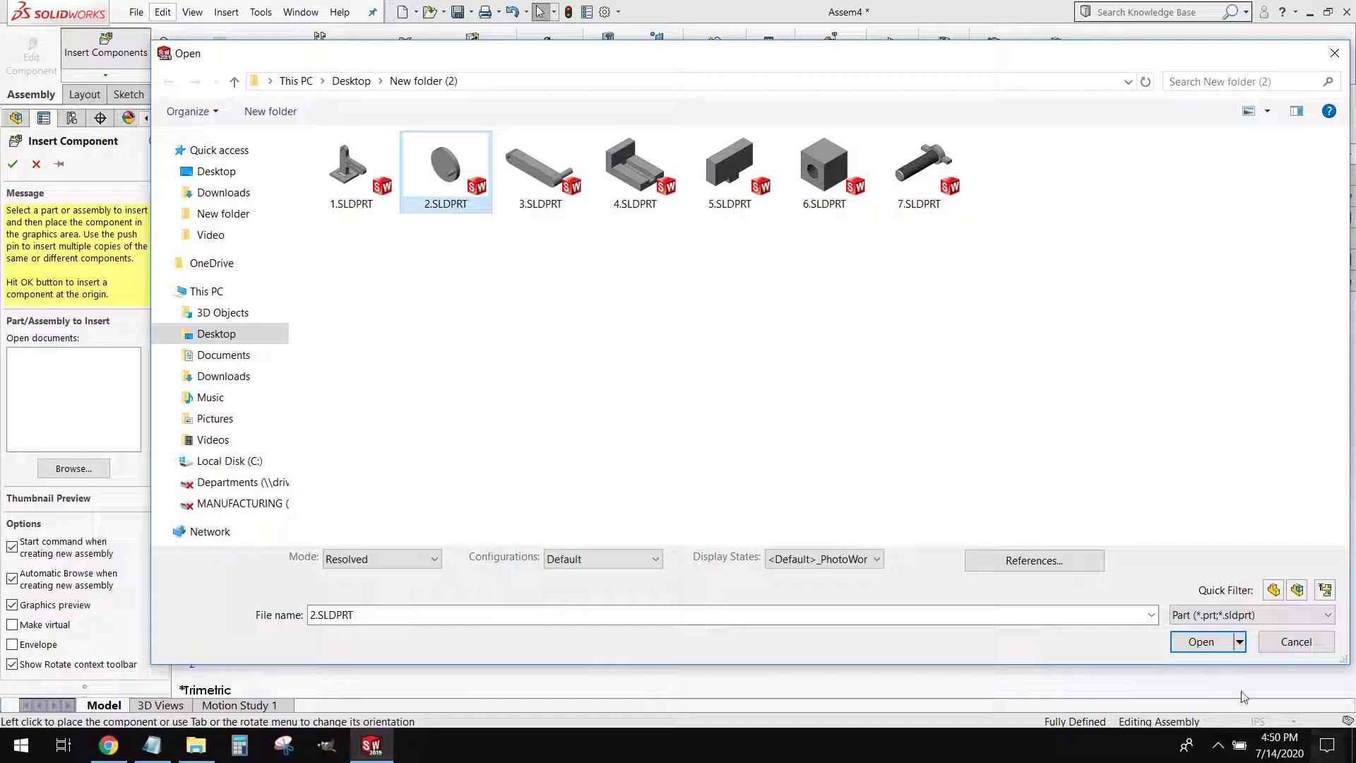
pyautogui.moveTo(561, 286); pyautogui.dragTo(443, 159)
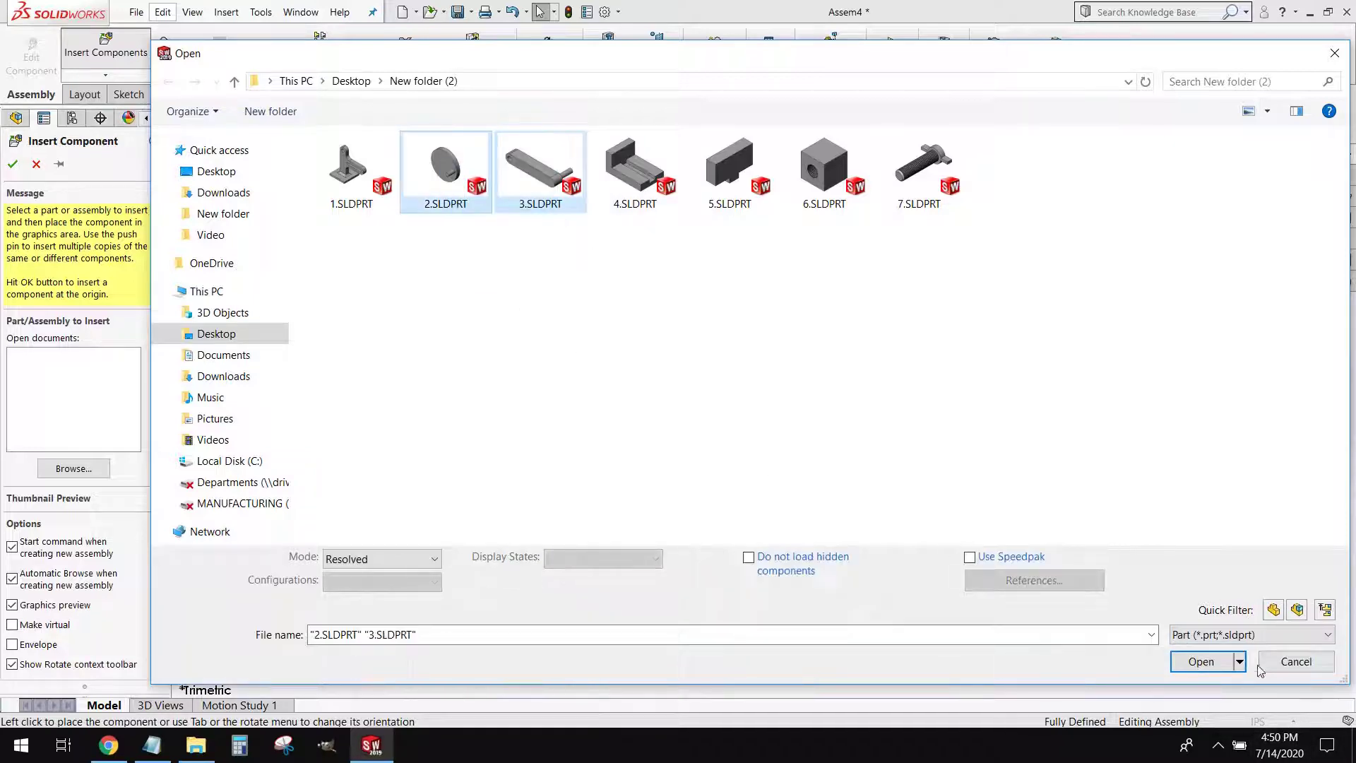
pyautogui.click(1223, 659)
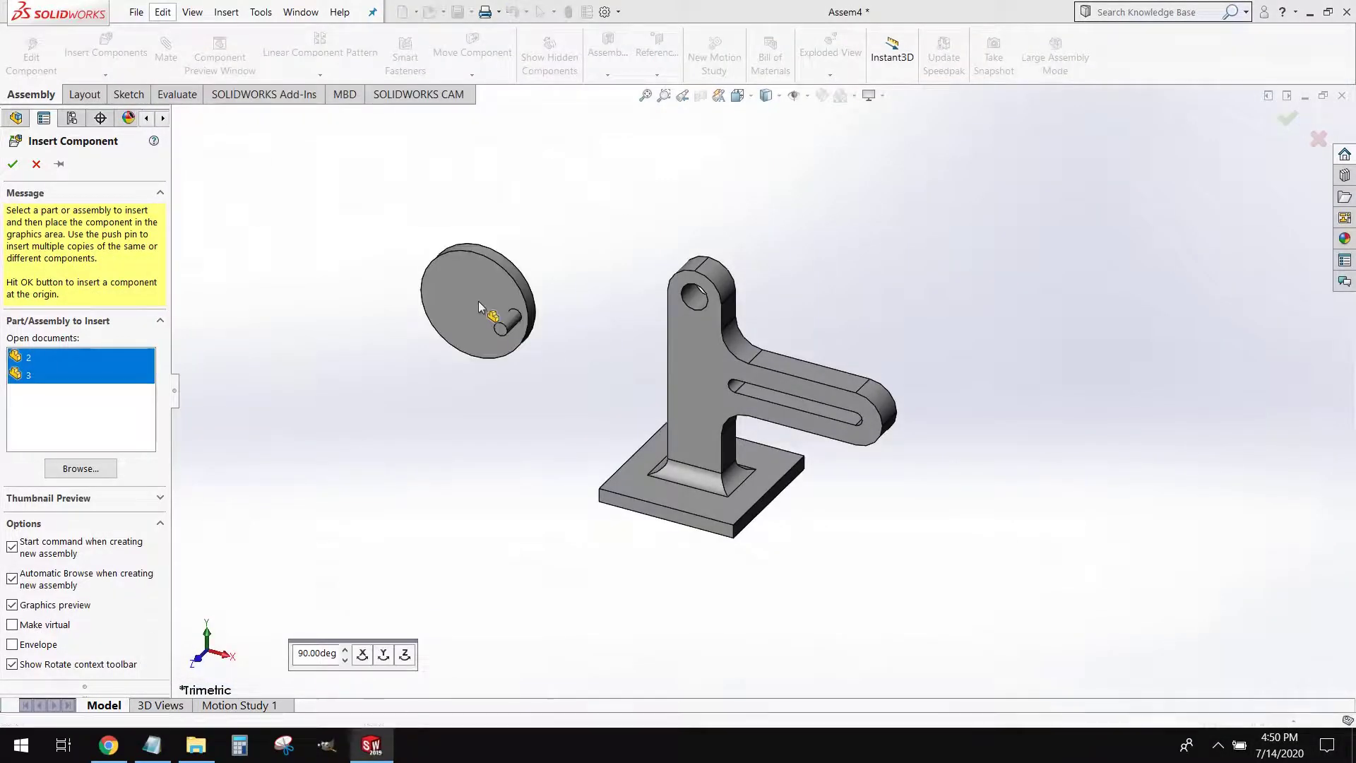
pyautogui.click(478, 301)
pyautogui.click(487, 479)
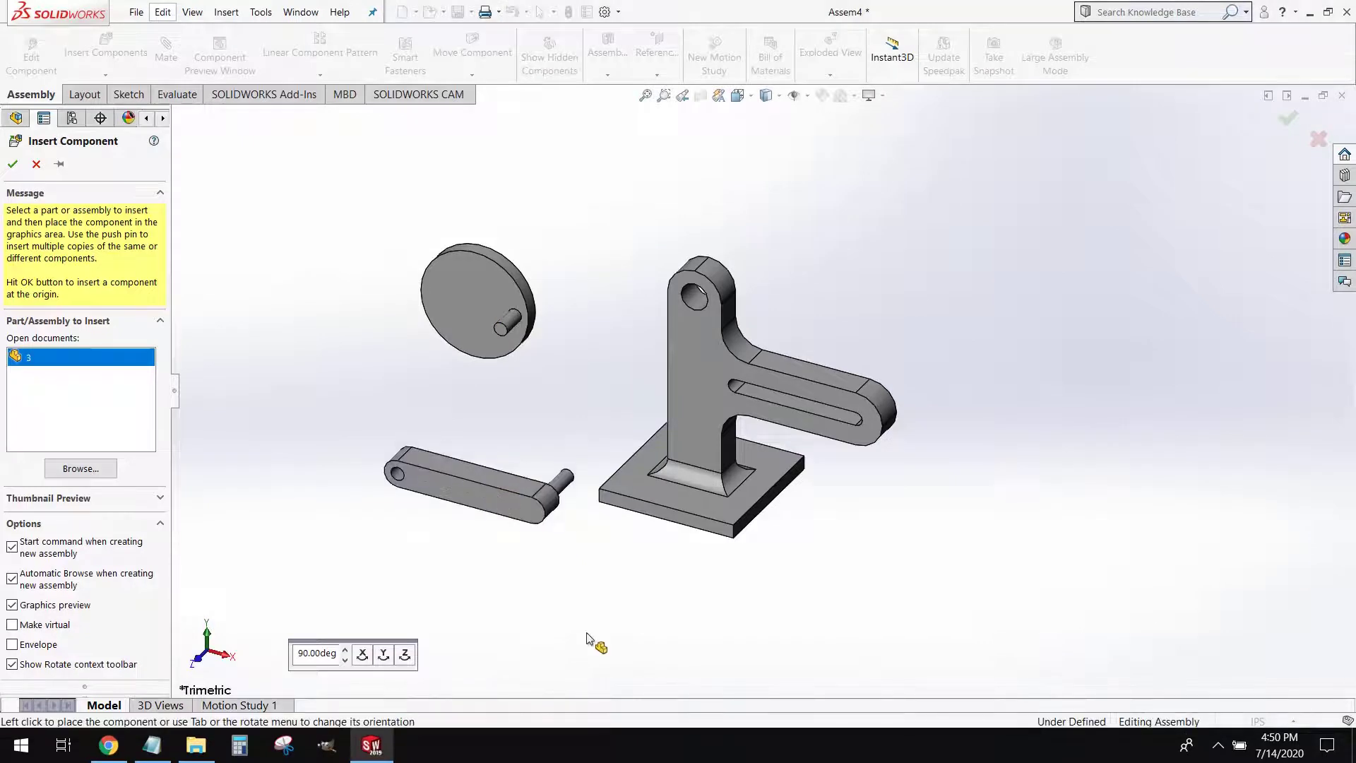
# Move the disc close to the hole at the top of the bracket
pyautogui.moveTo(709, 528); pyautogui.dragTo(666, 510, button='middle')
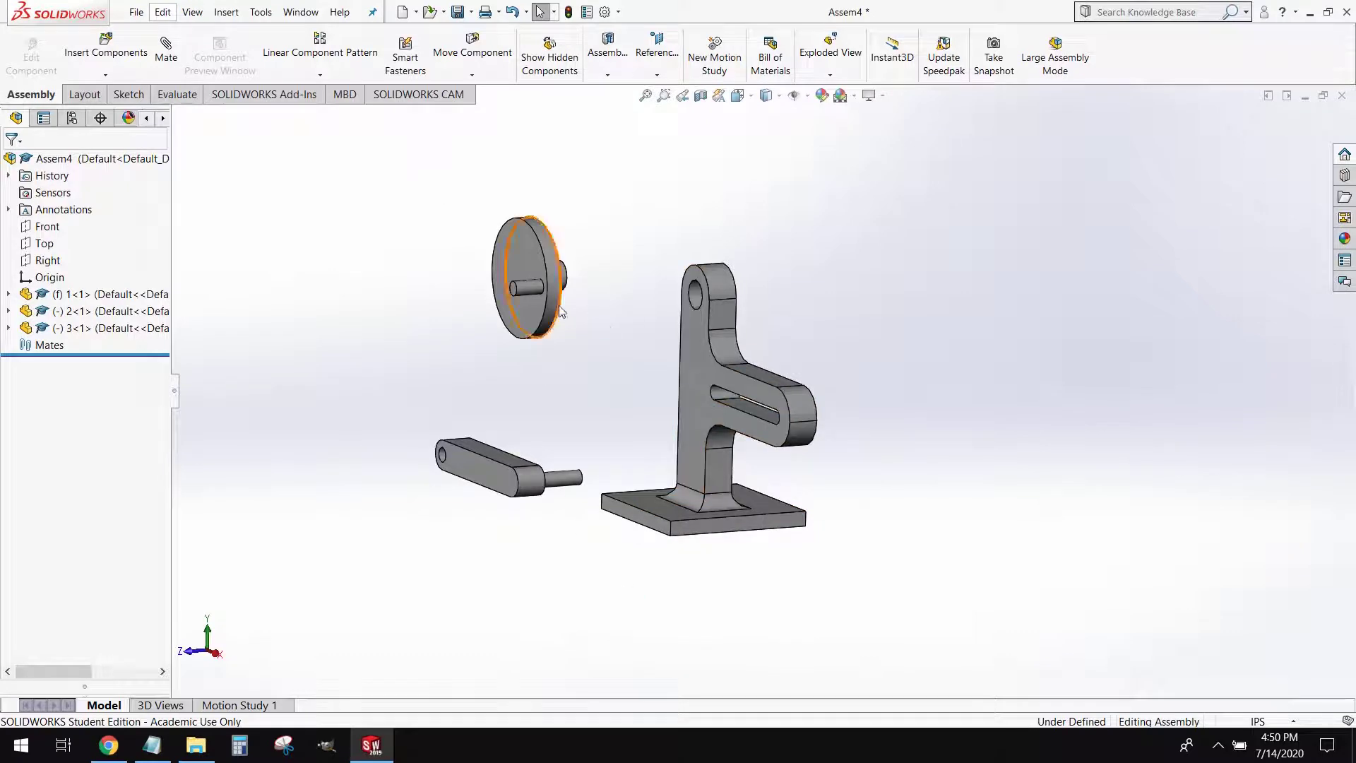
pyautogui.moveTo(540, 283); pyautogui.dragTo(638, 250)
pyautogui.click(471, 312)
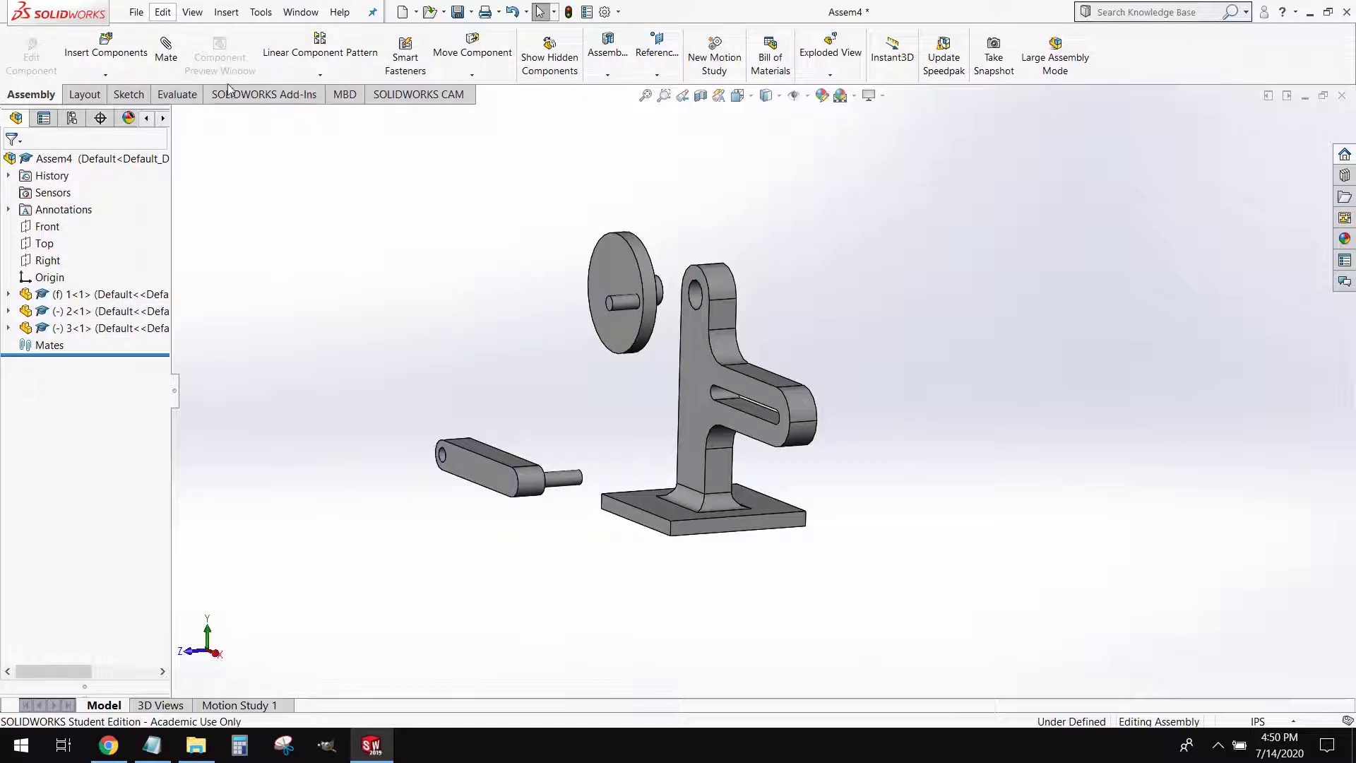
# Add a concentric mate between the disc's rear shaft and the bracket's upper hole, with rotation left unlocked
pyautogui.click(165, 48)
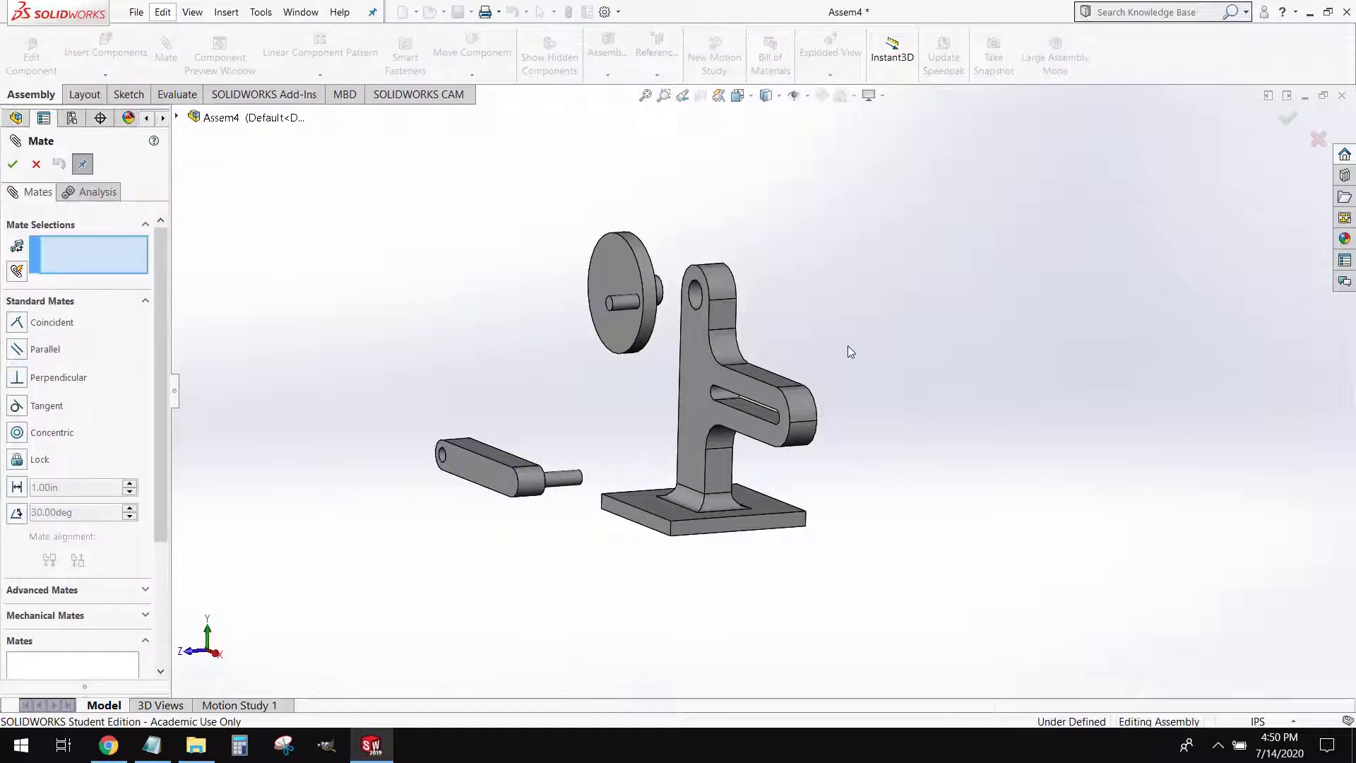
pyautogui.scroll(-3, 682, 304)
pyautogui.moveTo(683, 307); pyautogui.dragTo(633, 300, button='middle')
pyautogui.scroll(-5, 629, 267)
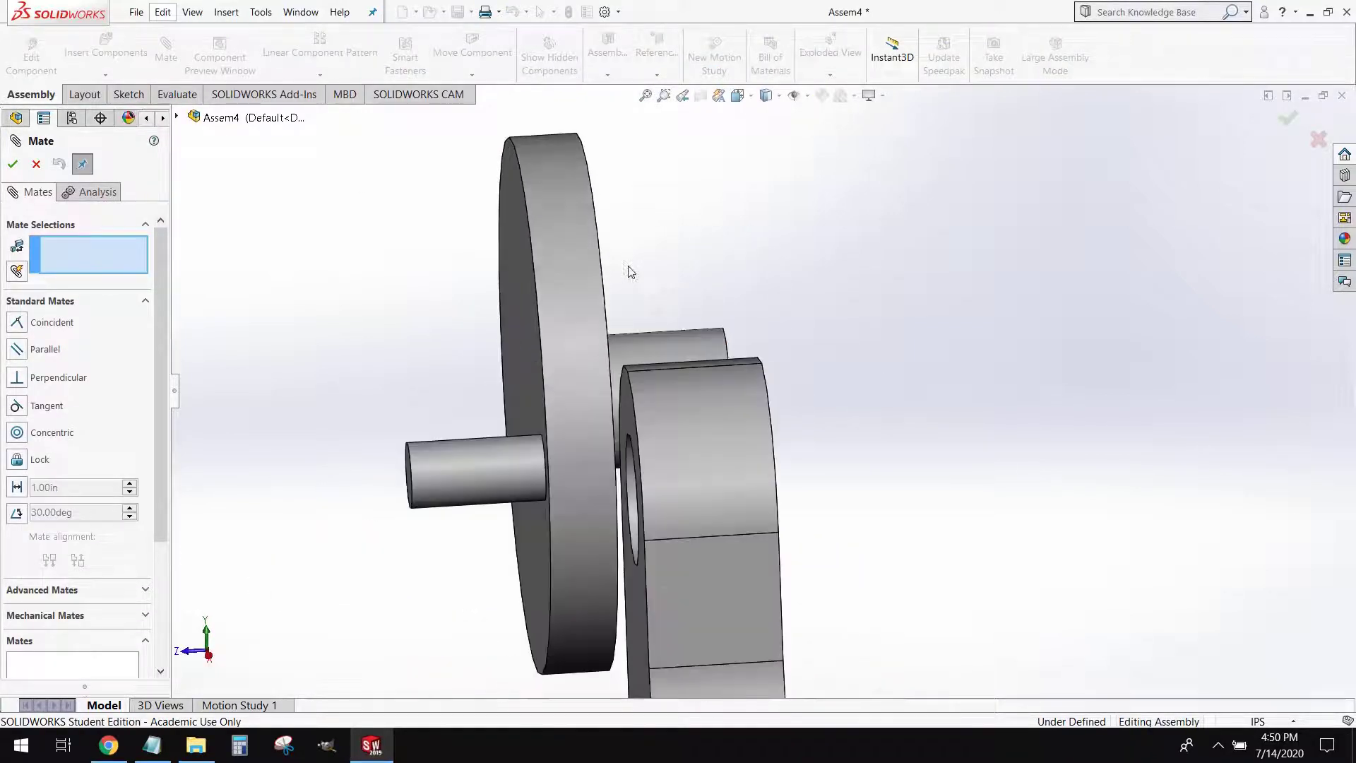
pyautogui.click(641, 342)
pyautogui.scroll(4, 646, 387)
pyautogui.moveTo(647, 387); pyautogui.dragTo(688, 371, button='middle')
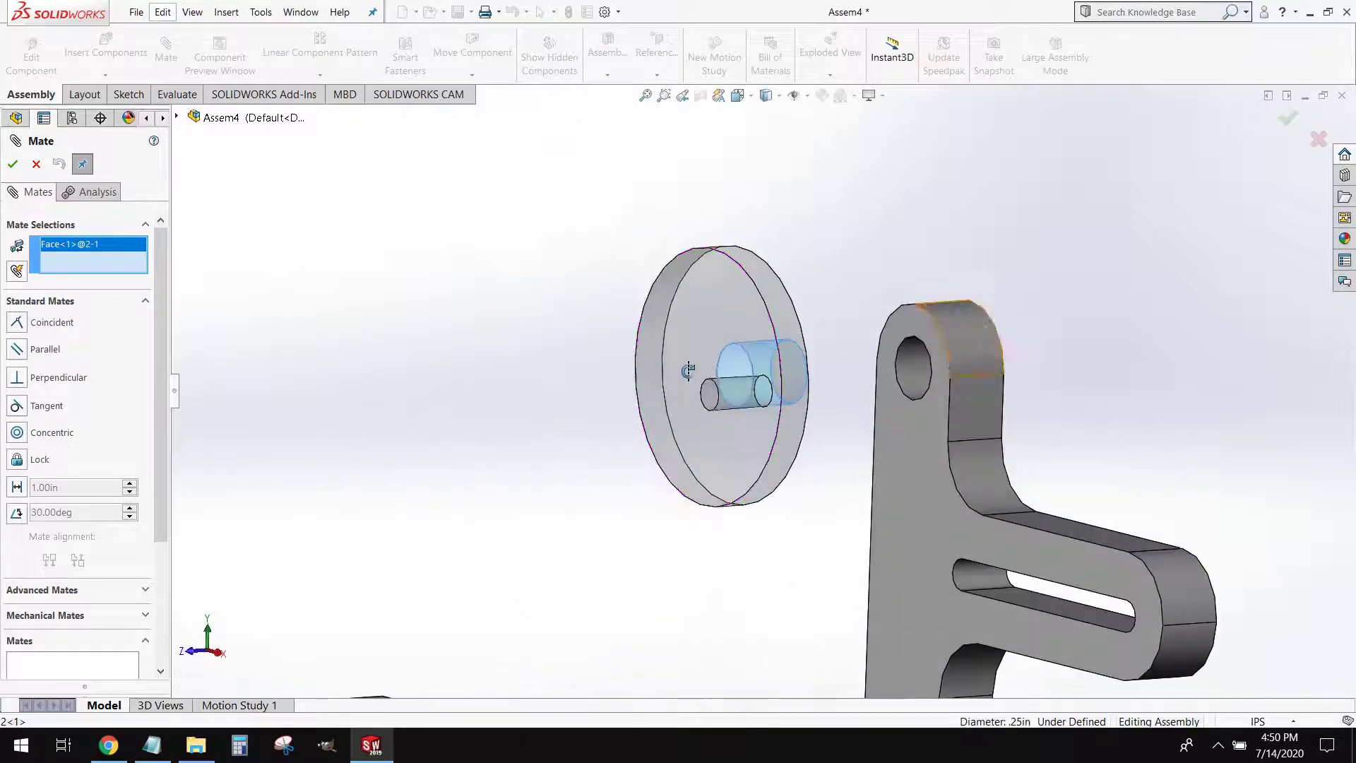
pyautogui.click(909, 363)
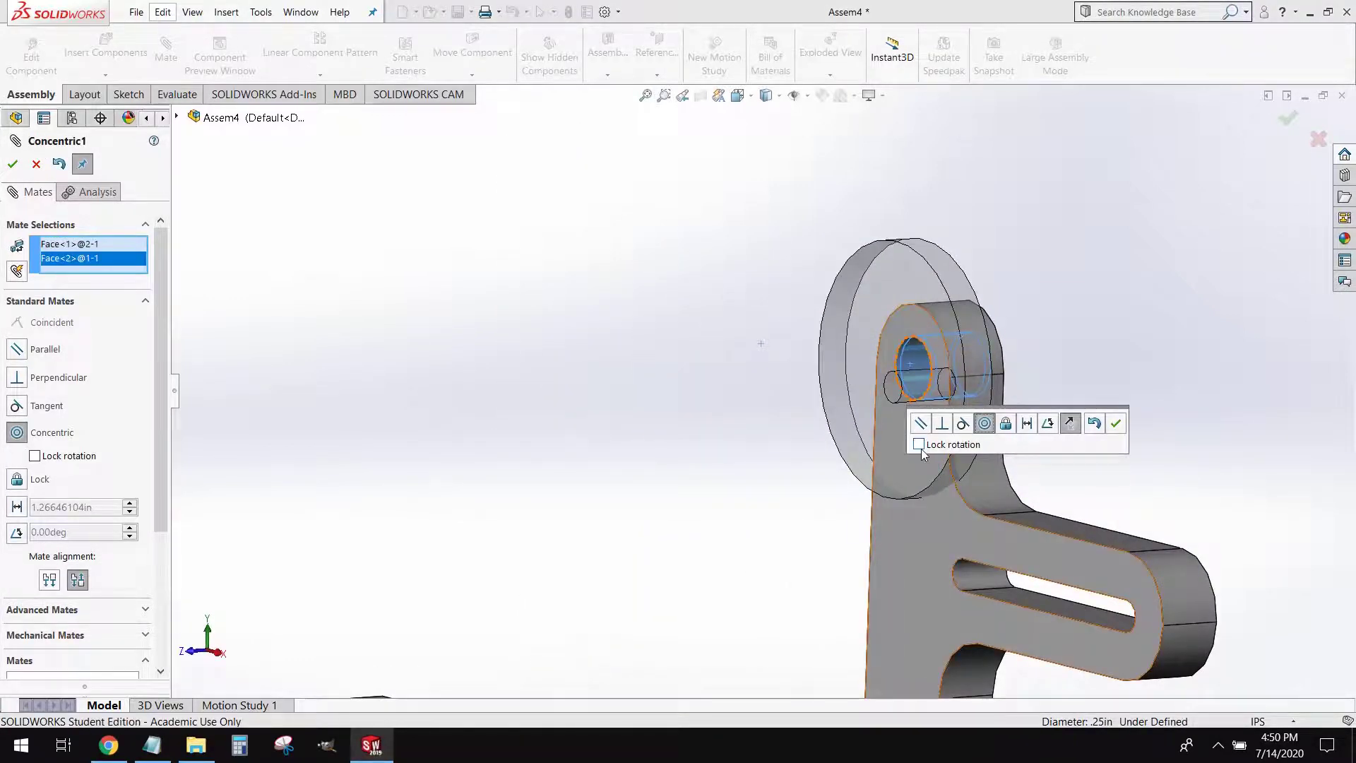
pyautogui.click(1120, 424)
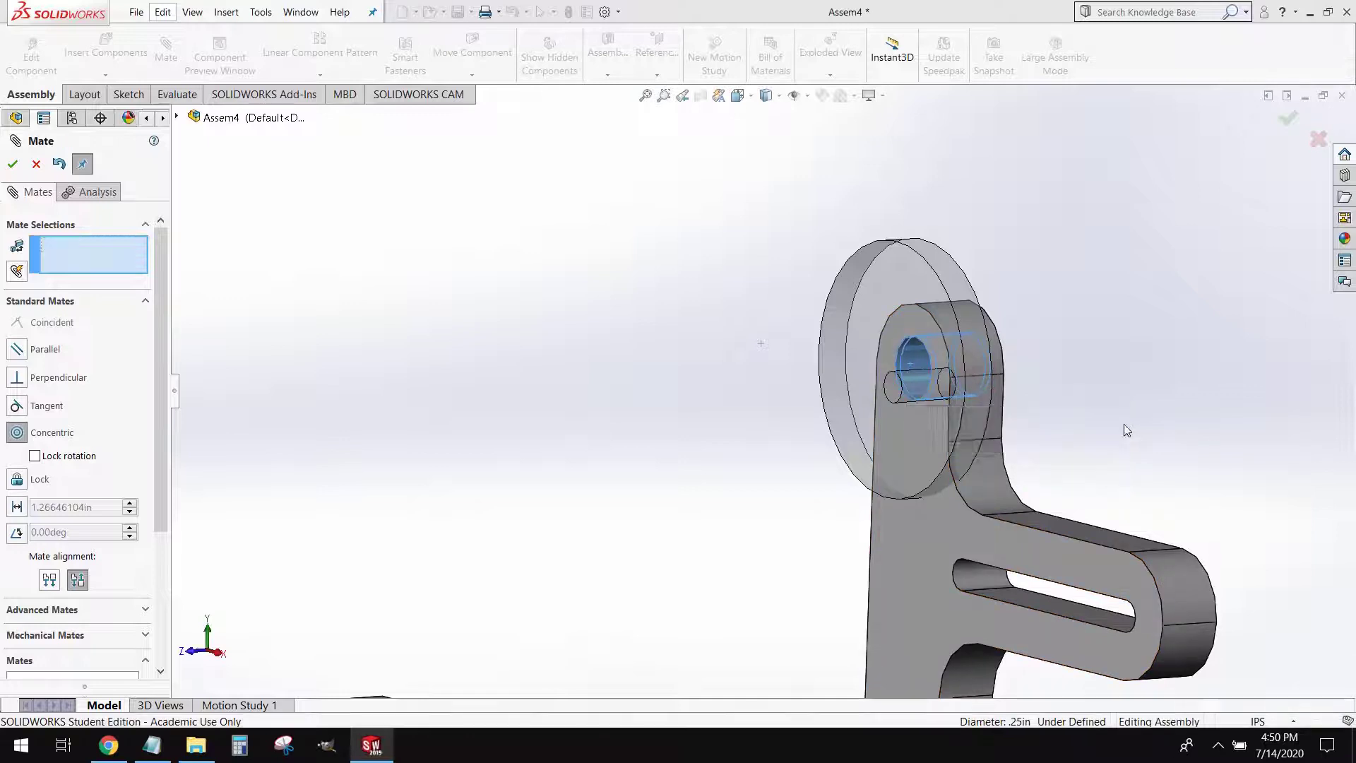
# Add a coincident mate between the disc's back face and the bracket's front face, and finish mating
pyautogui.moveTo(1058, 429); pyautogui.dragTo(911, 383, button='middle')
pyautogui.moveTo(911, 383); pyautogui.dragTo(731, 362)
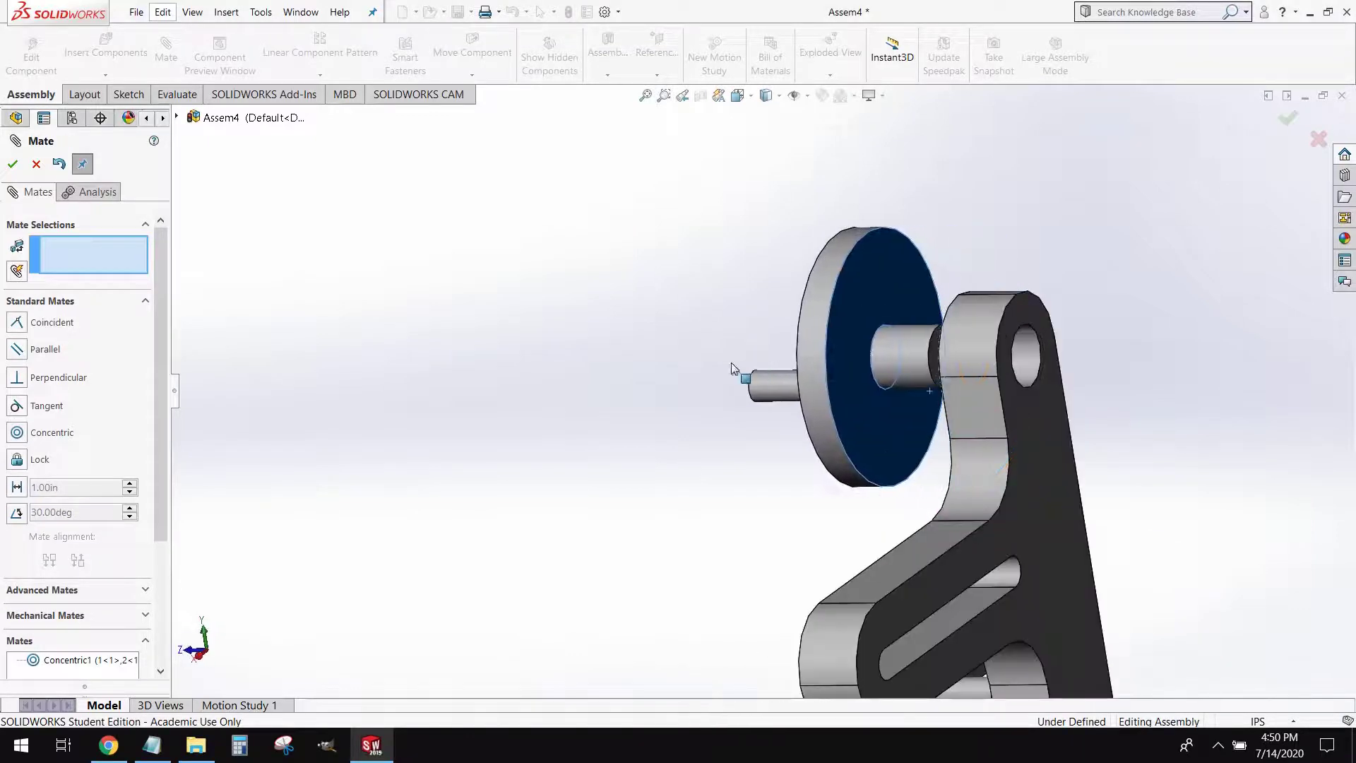
pyautogui.click(894, 279)
pyautogui.moveTo(879, 471); pyautogui.dragTo(980, 389, button='middle')
pyautogui.click(916, 548)
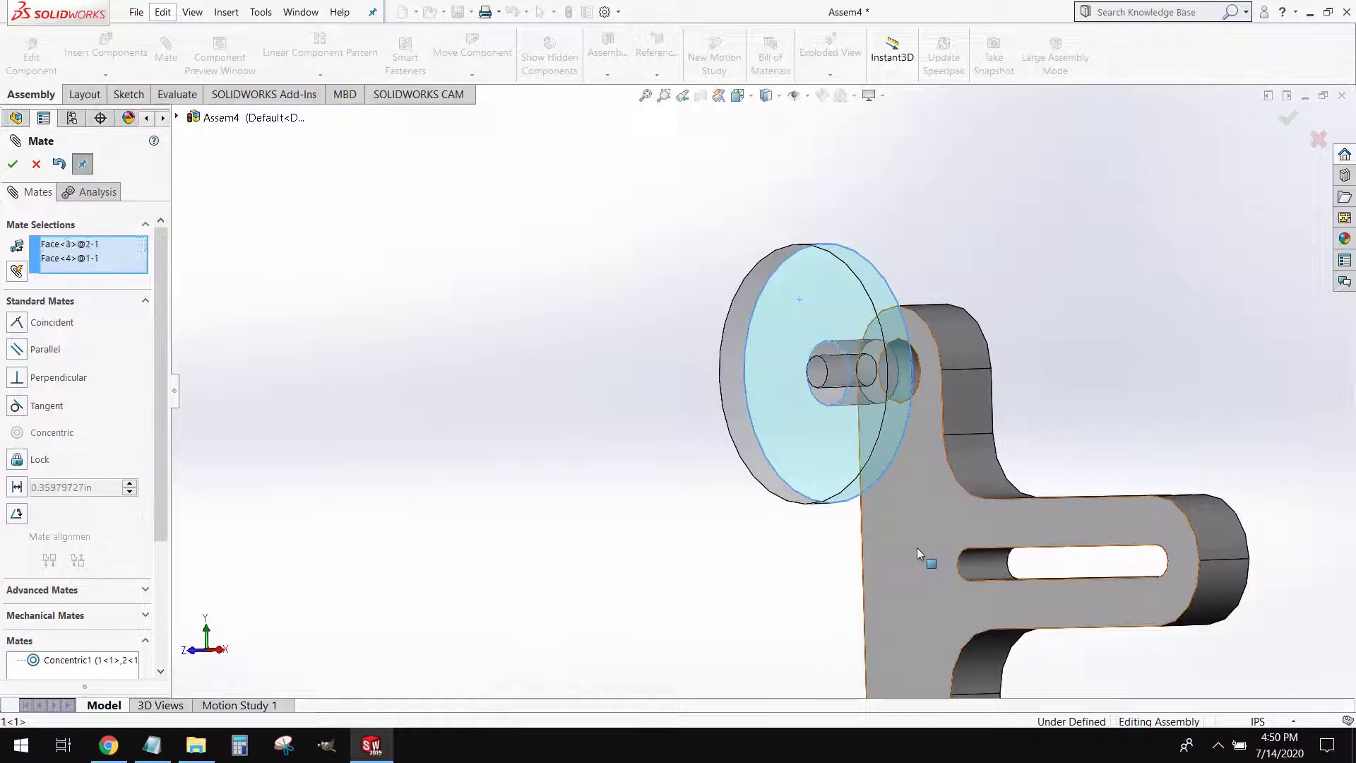
pyautogui.click(1136, 608)
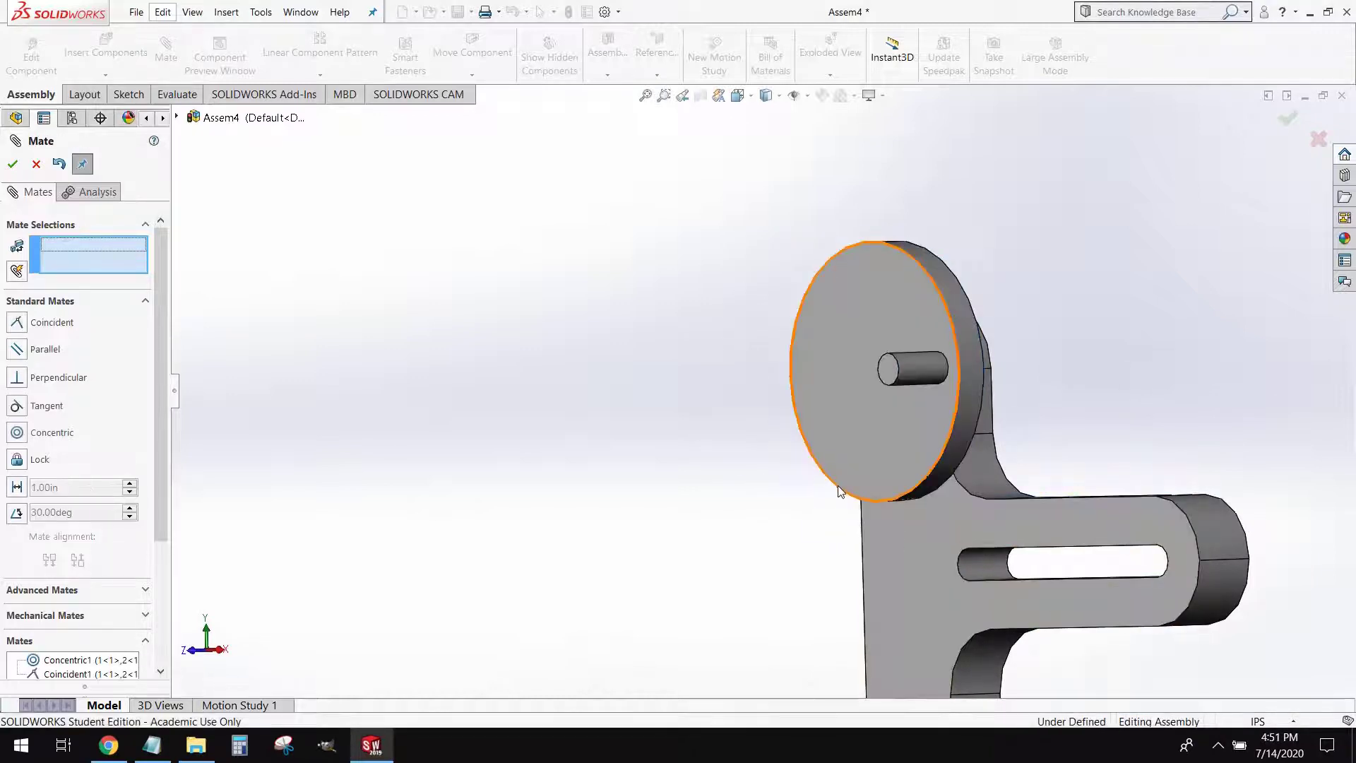
pyautogui.moveTo(835, 485); pyautogui.dragTo(887, 493, button='middle')
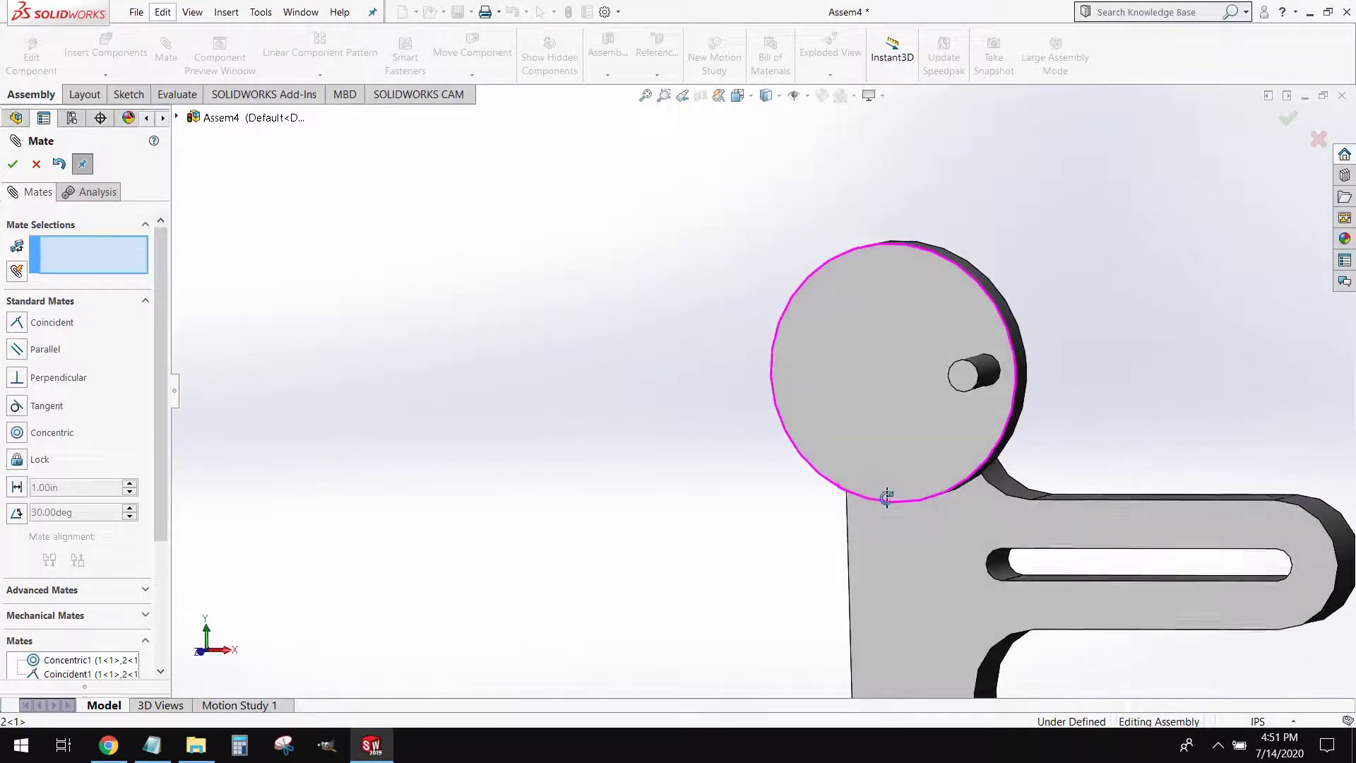
pyautogui.click(12, 163)
# Turn the disc to test its rotation, and bring the link arm closer to the bracket
pyautogui.moveTo(1023, 387)
pyautogui.mouseDown()
pyautogui.moveTo(724, 255)
pyautogui.moveTo(1019, 412)
pyautogui.mouseUp()
pyautogui.moveTo(957, 344); pyautogui.dragTo(897, 373)
pyautogui.scroll(-3, 765, 512)
pyautogui.moveTo(765, 513); pyautogui.dragTo(714, 582, button='middle')
pyautogui.click(467, 568)
pyautogui.moveTo(467, 579); pyautogui.dragTo(538, 517)
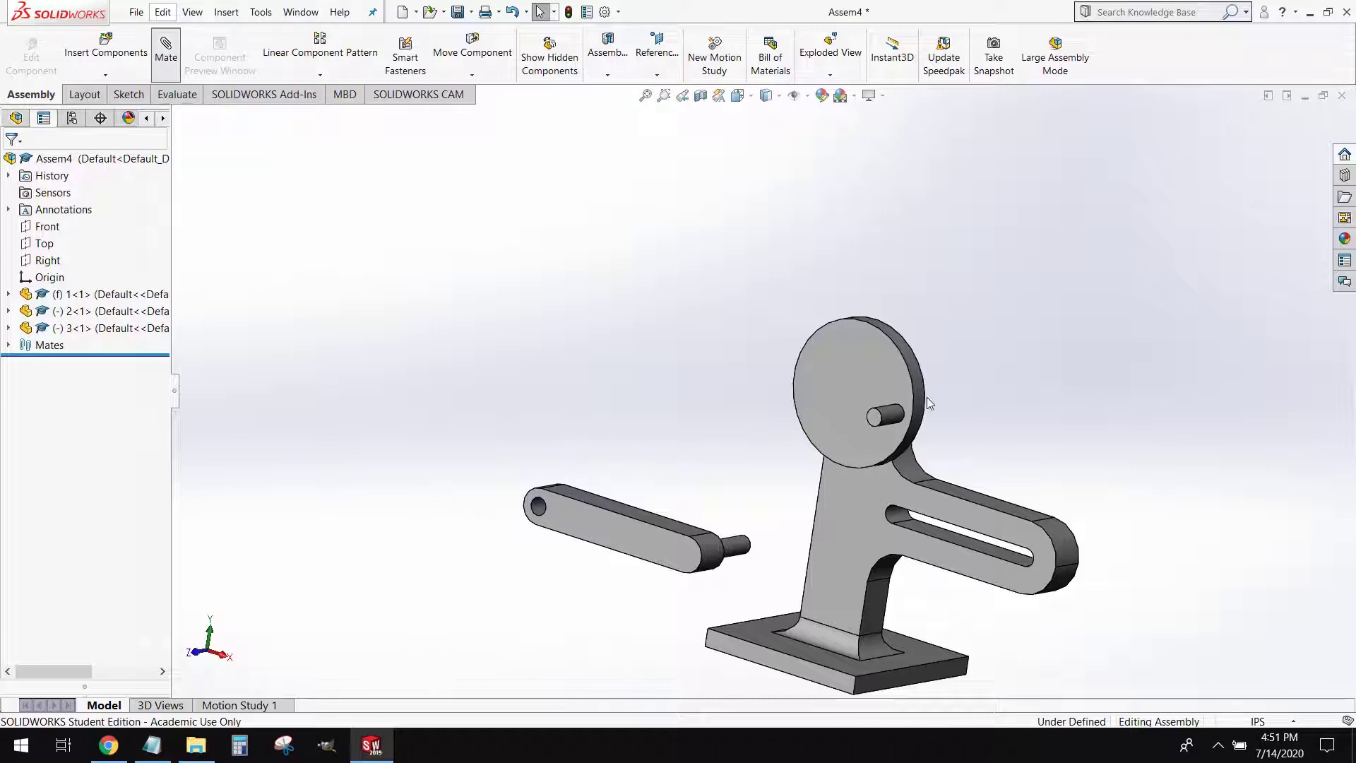
# Add a concentric mate between the disc's off-centre pin and the hole in the link arm
pyautogui.scroll(-5, 897, 429)
pyautogui.click(867, 393)
pyautogui.scroll(2, 841, 491)
pyautogui.scroll(-3, 452, 482)
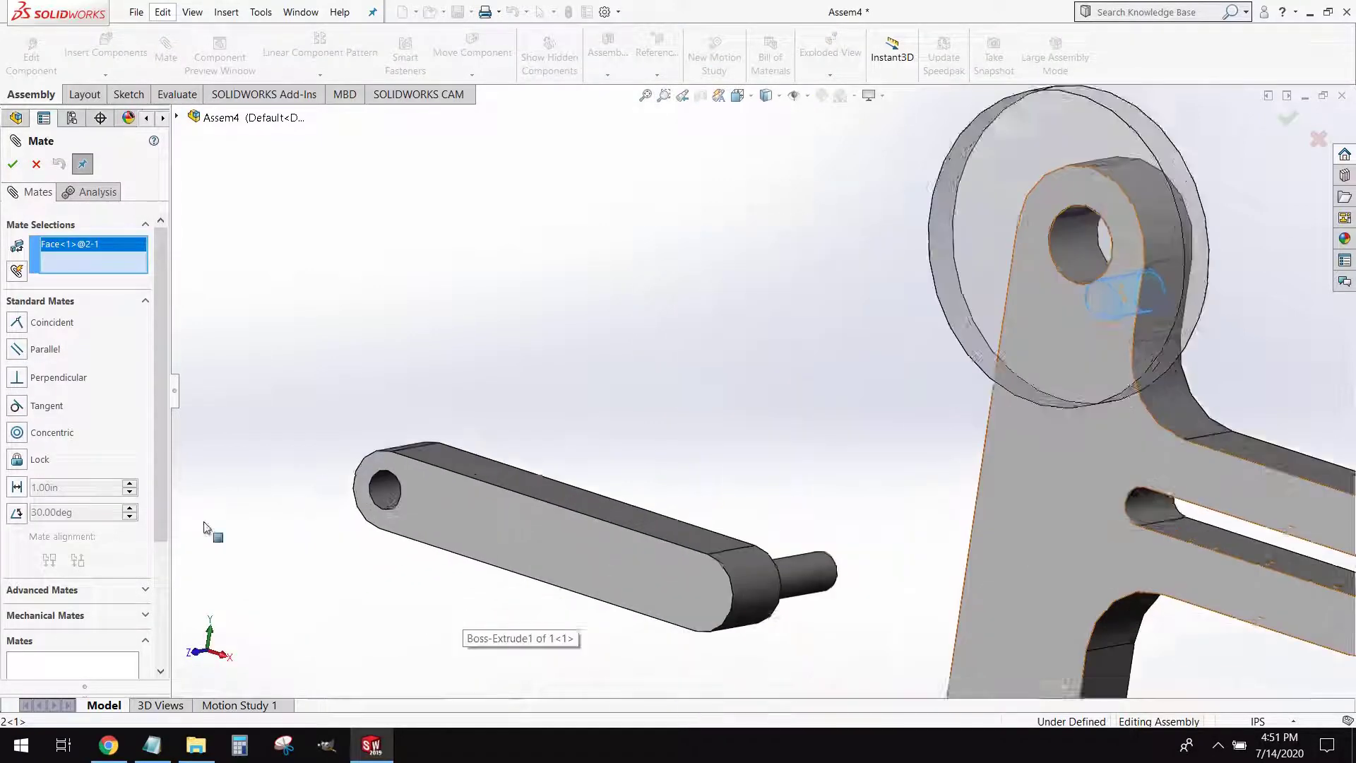
pyautogui.click(450, 481)
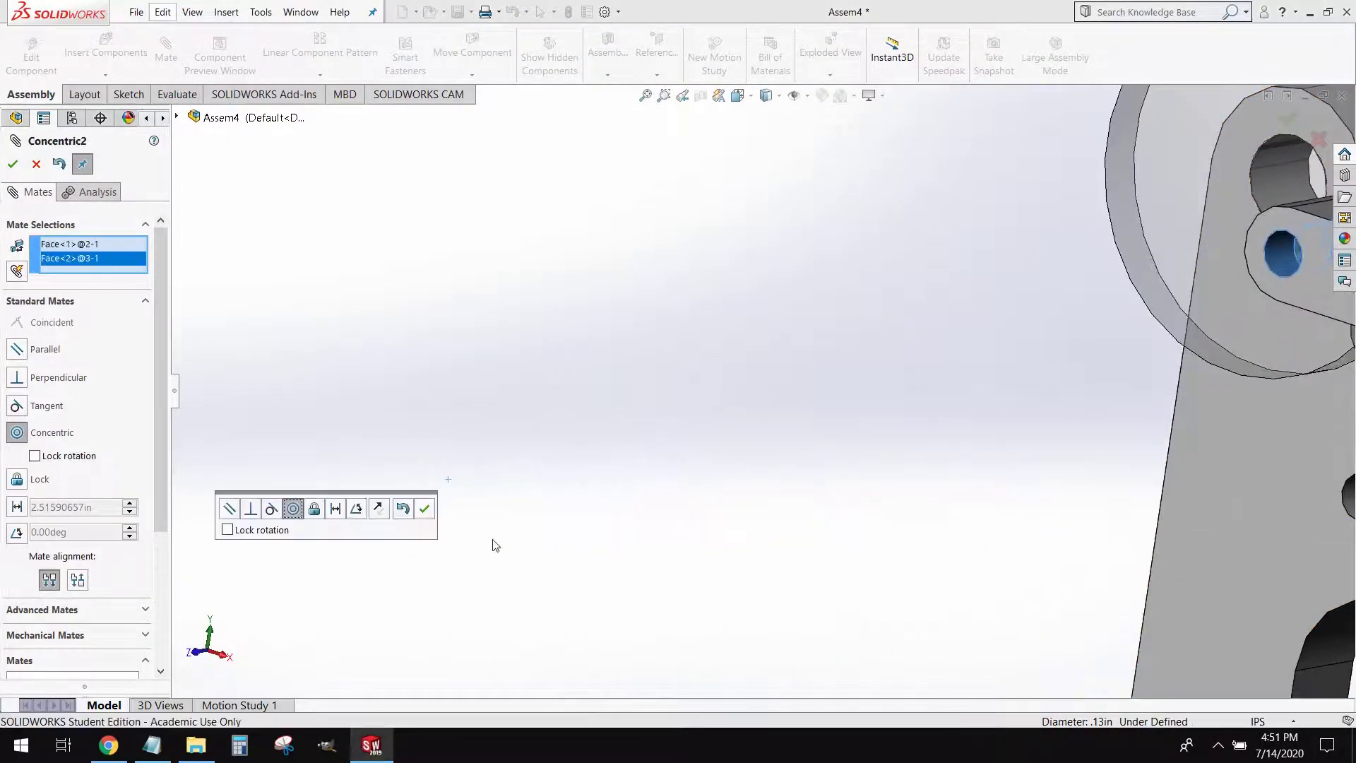
pyautogui.click(424, 509)
# Add a coincident mate between the link arm's back face and the disc's front face, and finish mating
pyautogui.moveTo(1000, 420); pyautogui.dragTo(962, 205, button='middle')
pyautogui.click(975, 379)
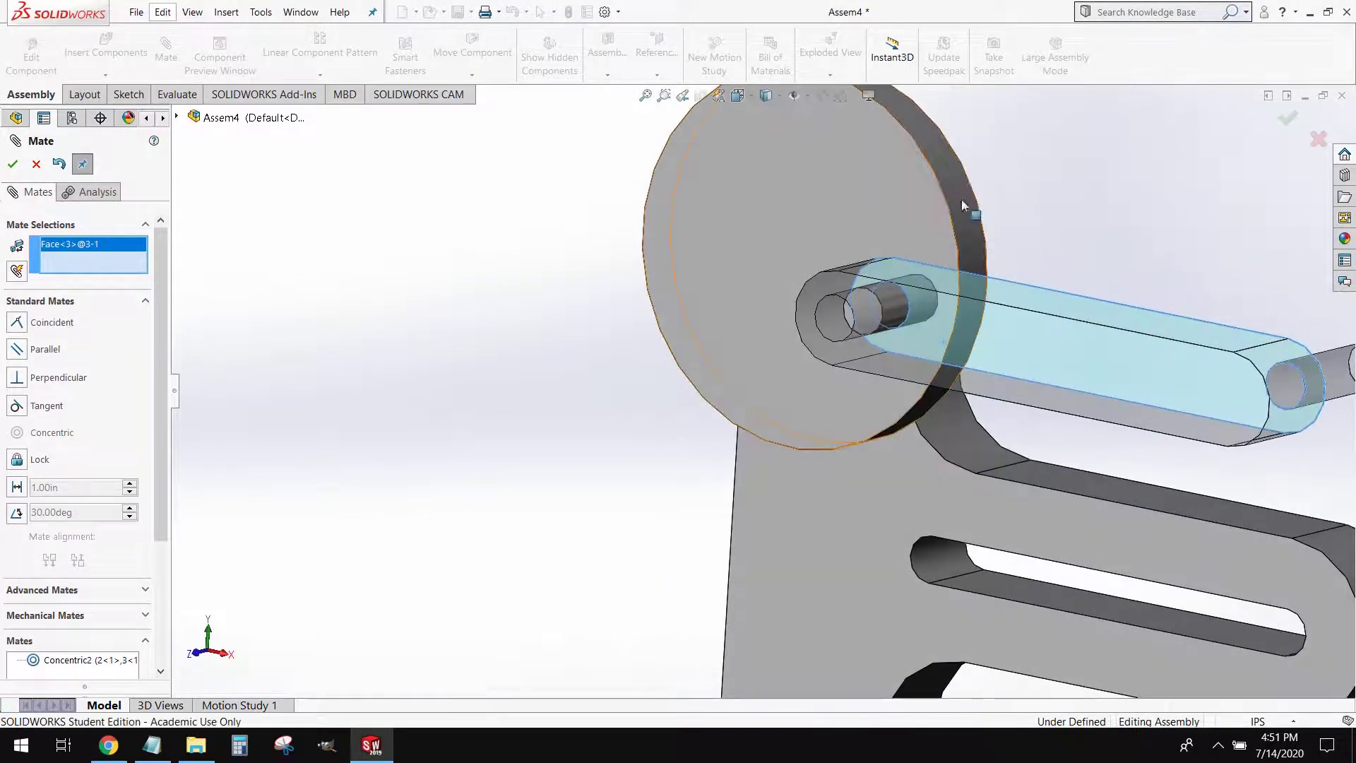
pyautogui.click(888, 199)
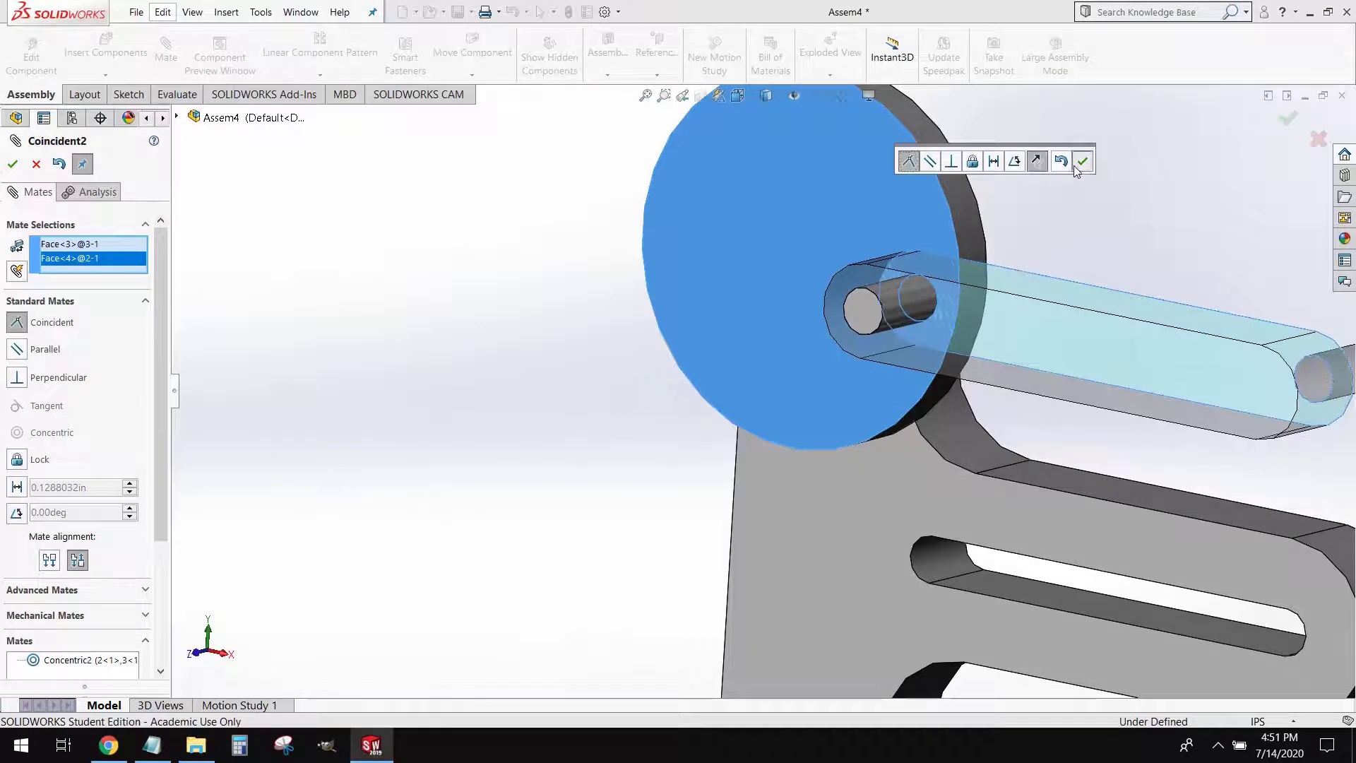
pyautogui.click(1083, 161)
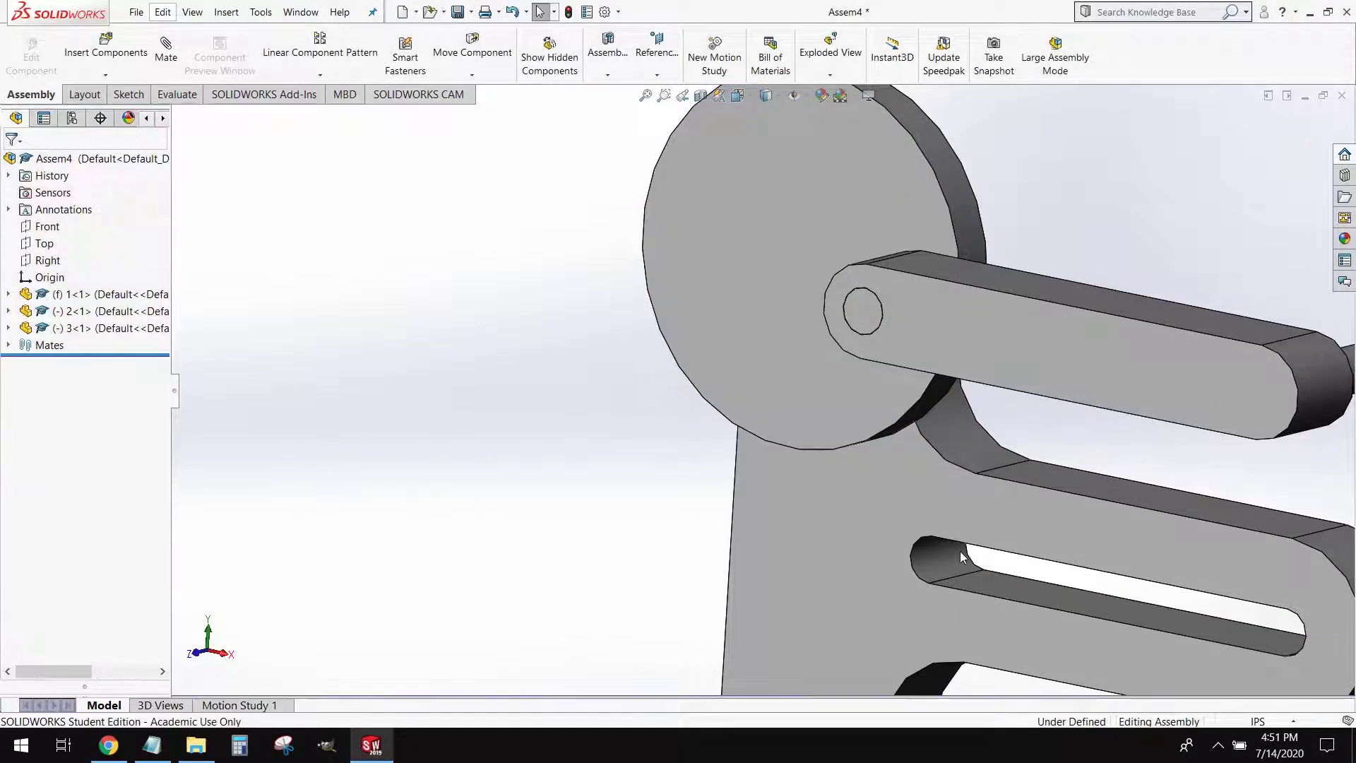
# Swing the link arm to test its pin's motion around the bracket's slot, and leave it above the slotted arm
pyautogui.scroll(3, 960, 551)
pyautogui.moveTo(893, 424); pyautogui.dragTo(929, 416, button='middle')
pyautogui.scroll(3, 929, 396)
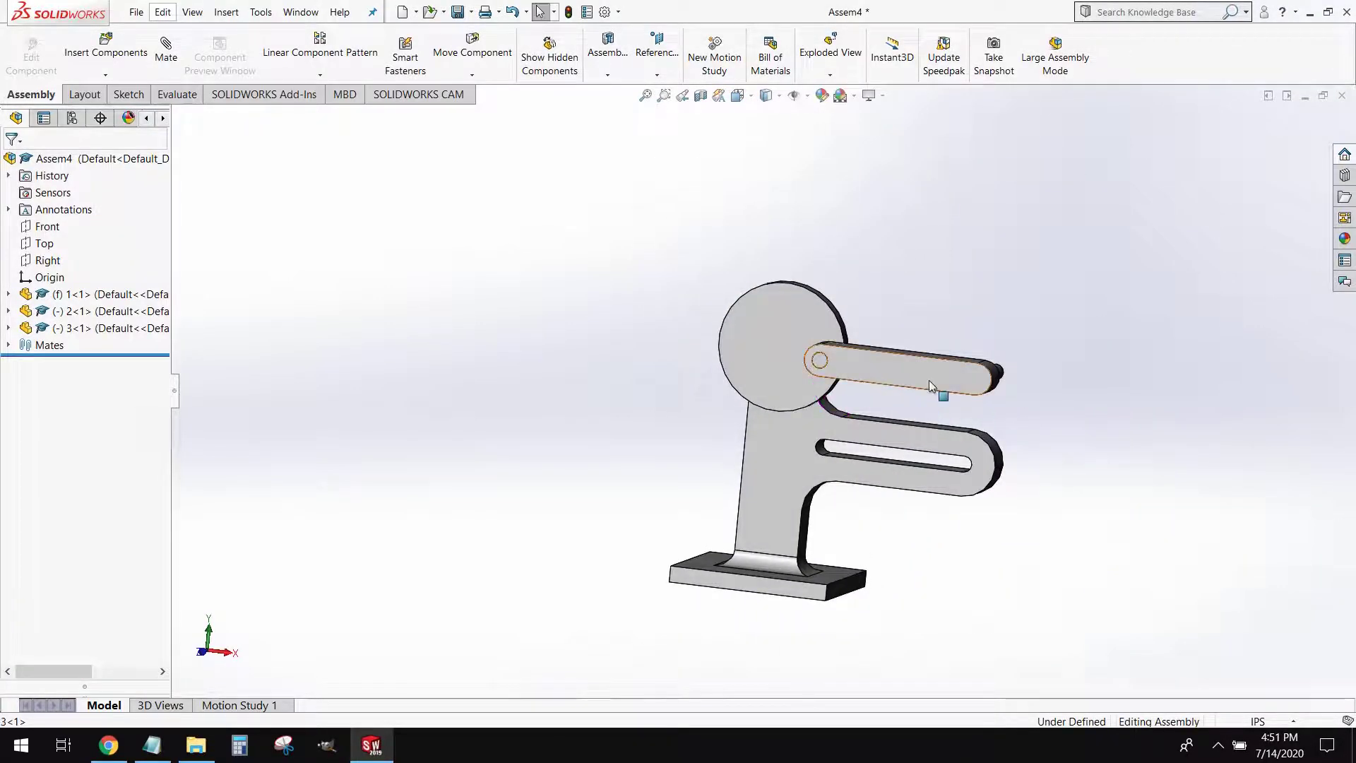
pyautogui.moveTo(930, 380); pyautogui.dragTo(868, 480)
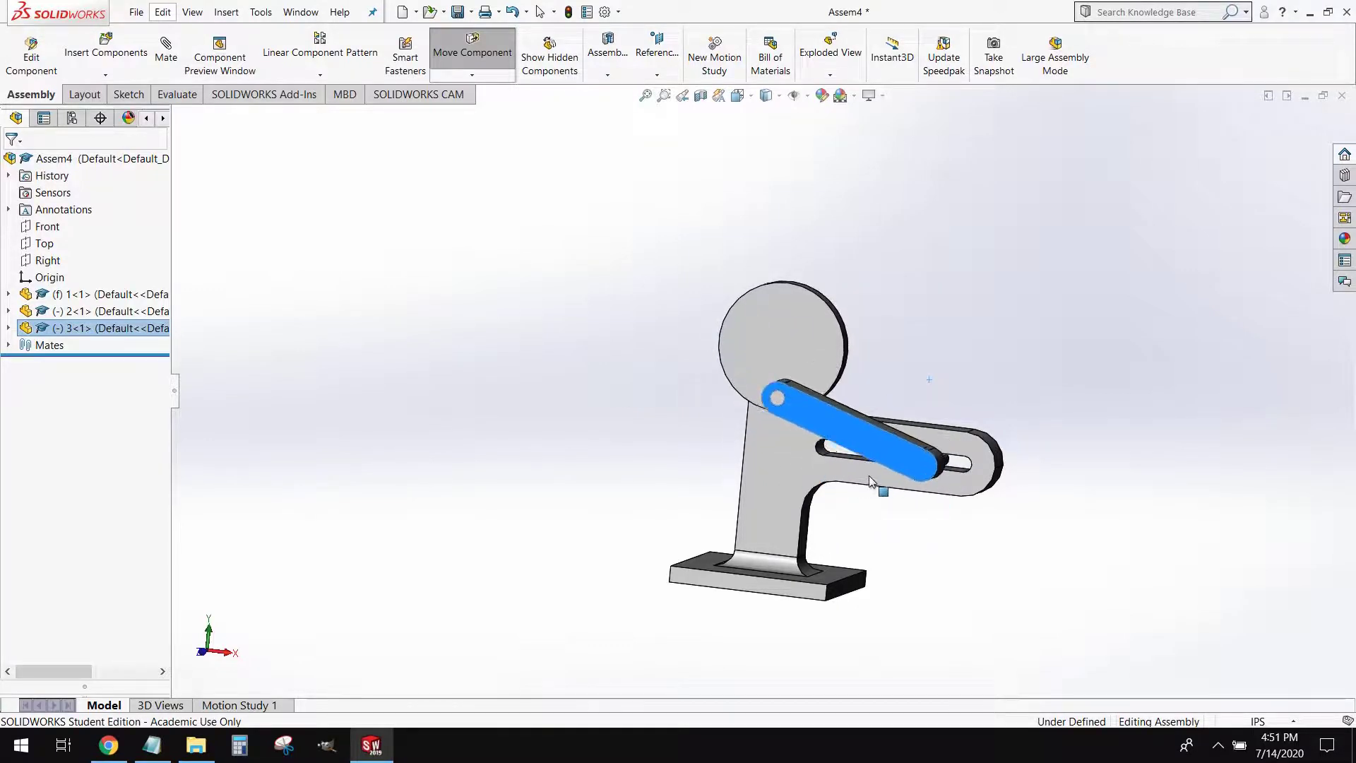
pyautogui.moveTo(959, 431); pyautogui.dragTo(699, 425, button='middle')
pyautogui.scroll(-1, 699, 424)
pyautogui.scroll(-5, 779, 473)
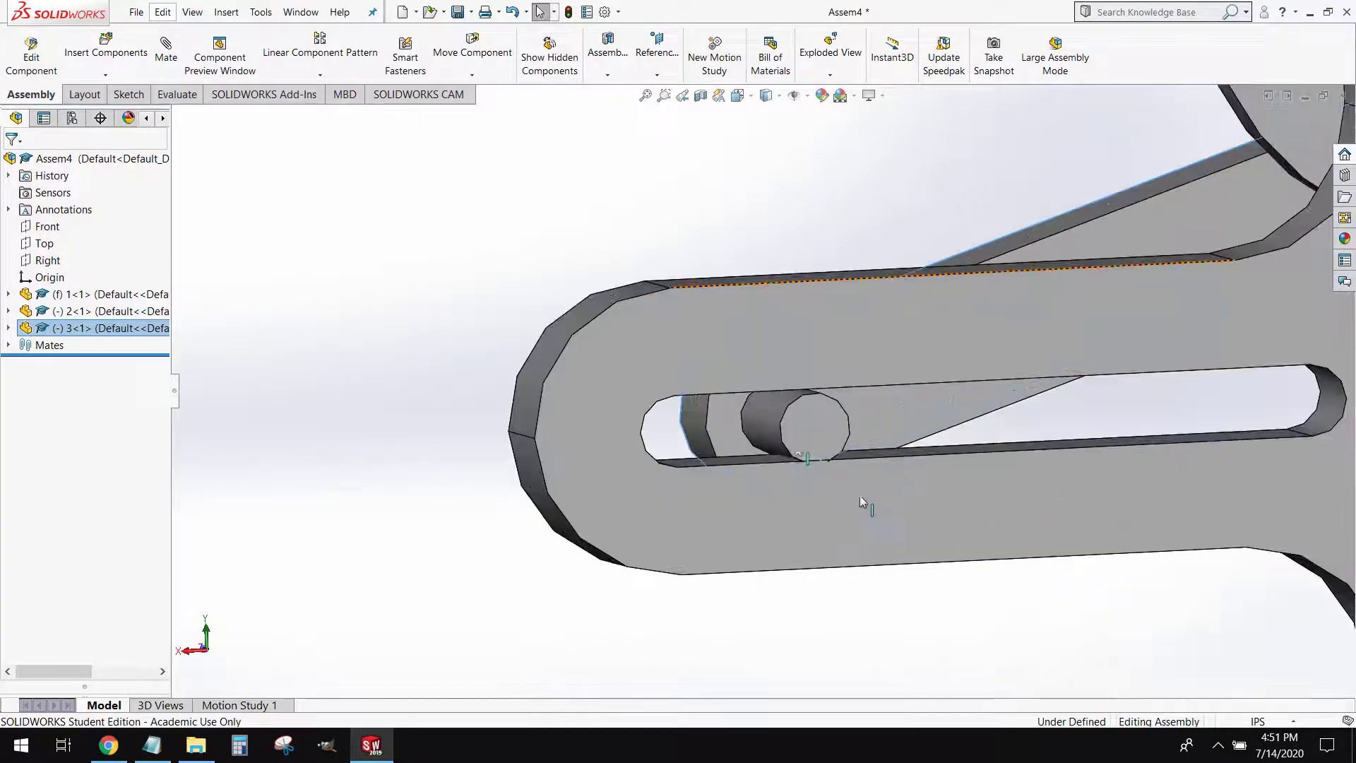
pyautogui.moveTo(807, 449); pyautogui.dragTo(1285, 429)
pyautogui.moveTo(935, 400); pyautogui.dragTo(677, 180)
pyautogui.click(509, 285)
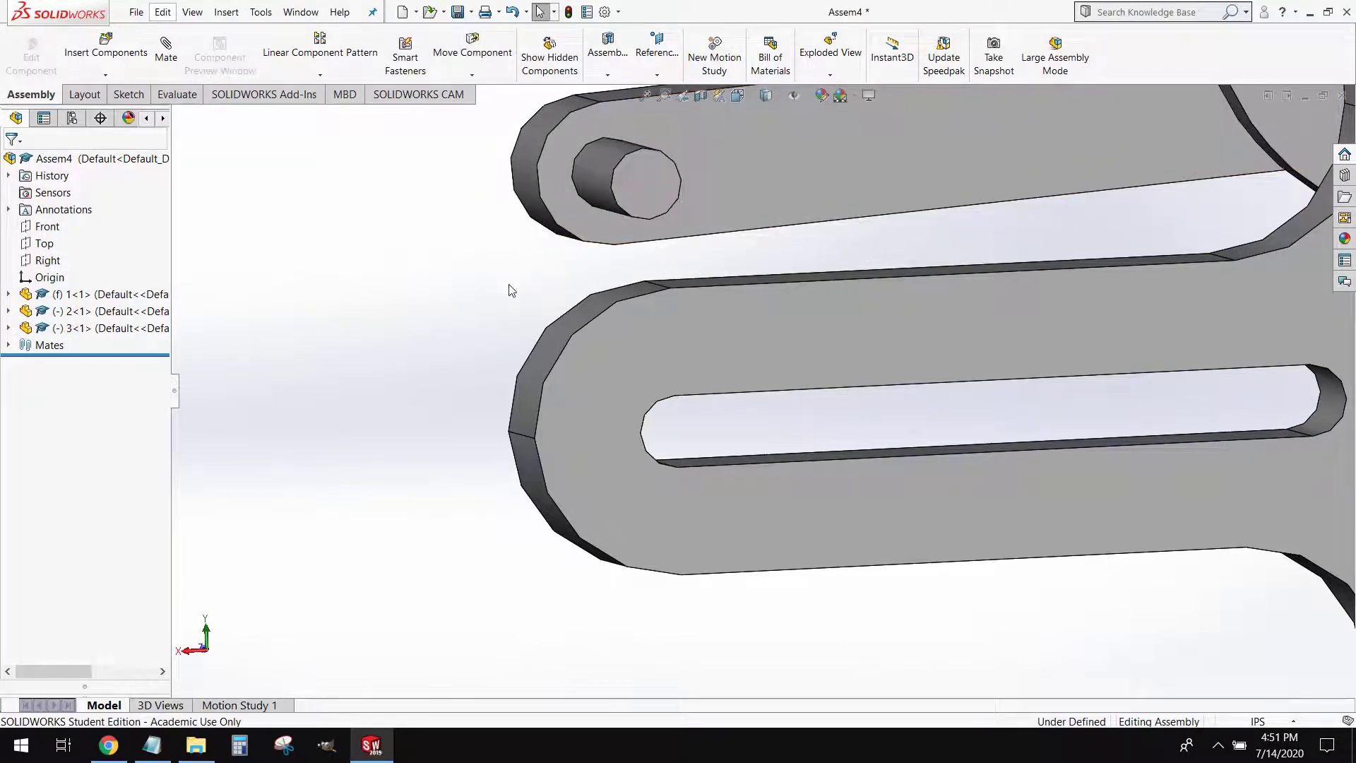
# Start a new mate and choose the Slot type among the mechanical mates
pyautogui.scroll(3, 526, 310)
pyautogui.moveTo(527, 314); pyautogui.dragTo(575, 415, button='middle')
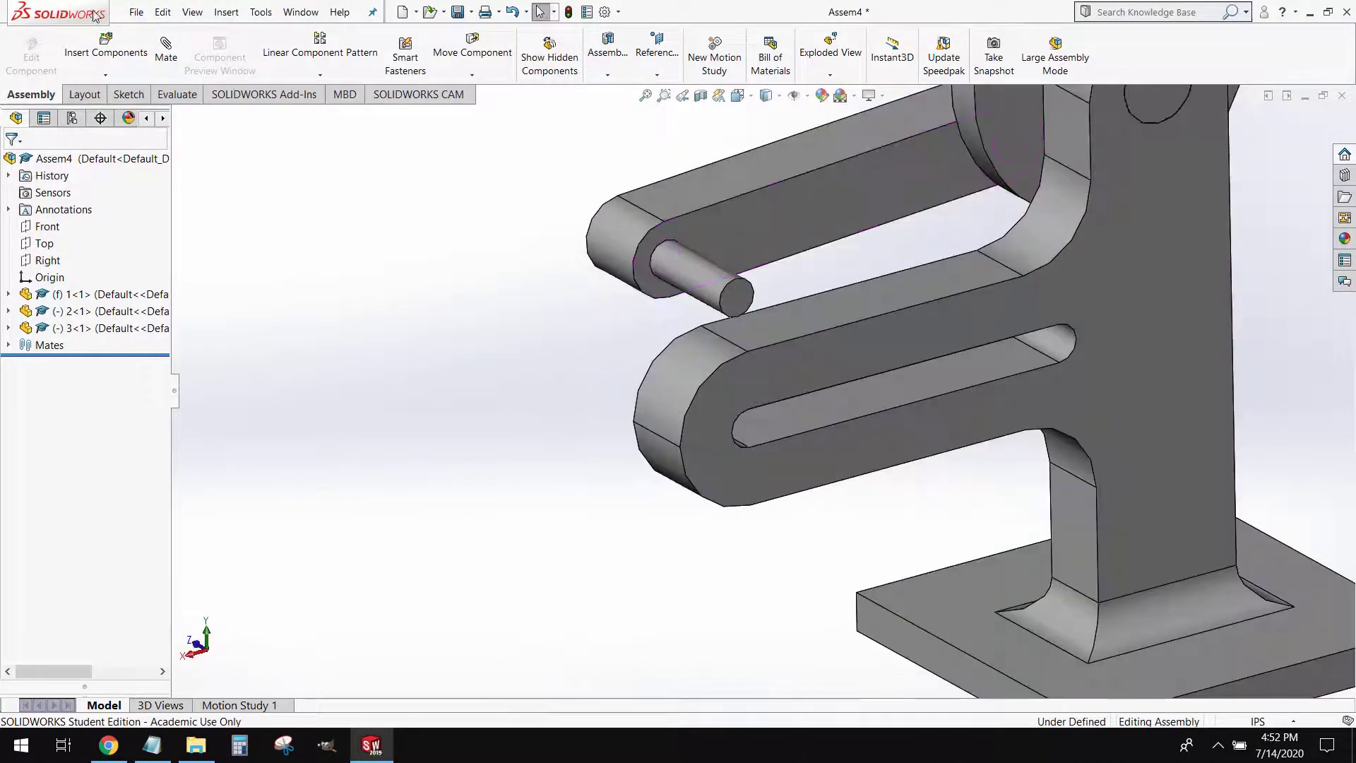
pyautogui.click(162, 50)
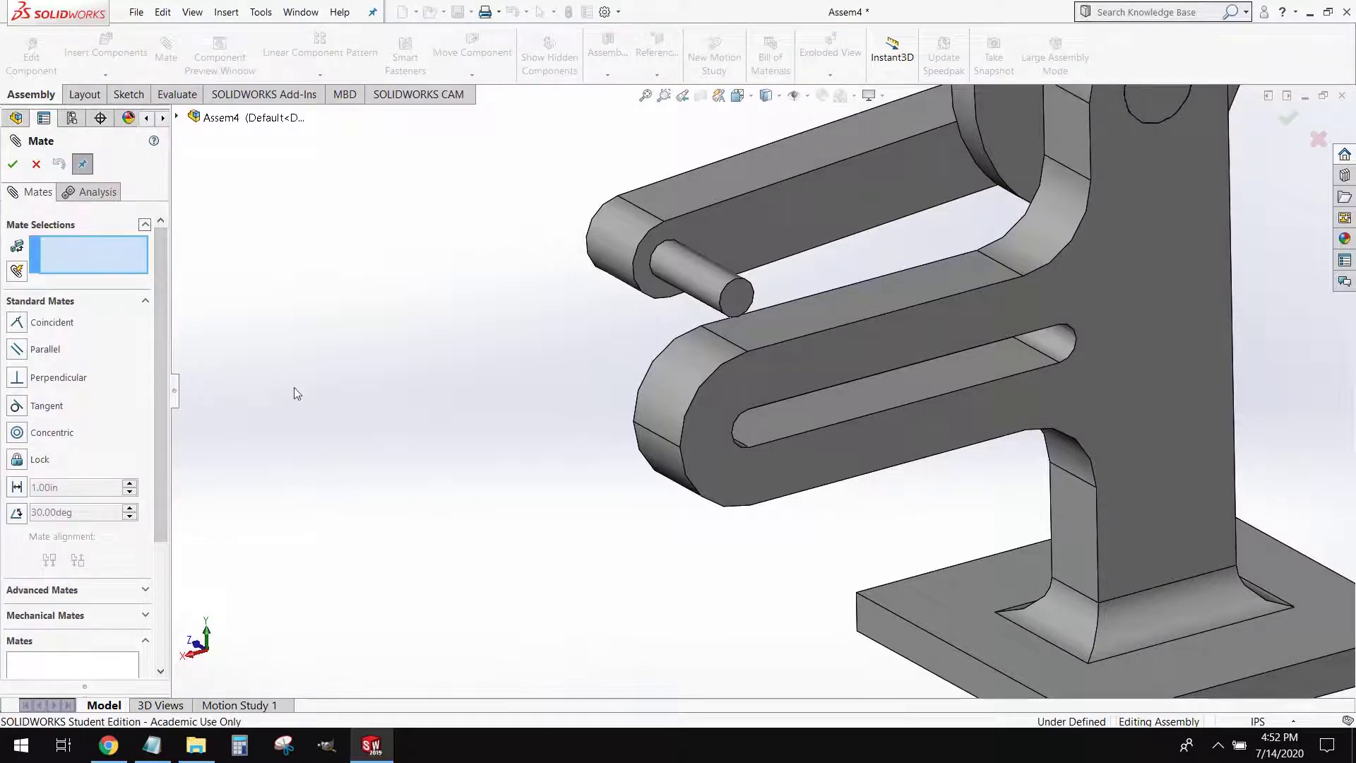
pyautogui.moveTo(175, 384); pyautogui.dragTo(376, 389)
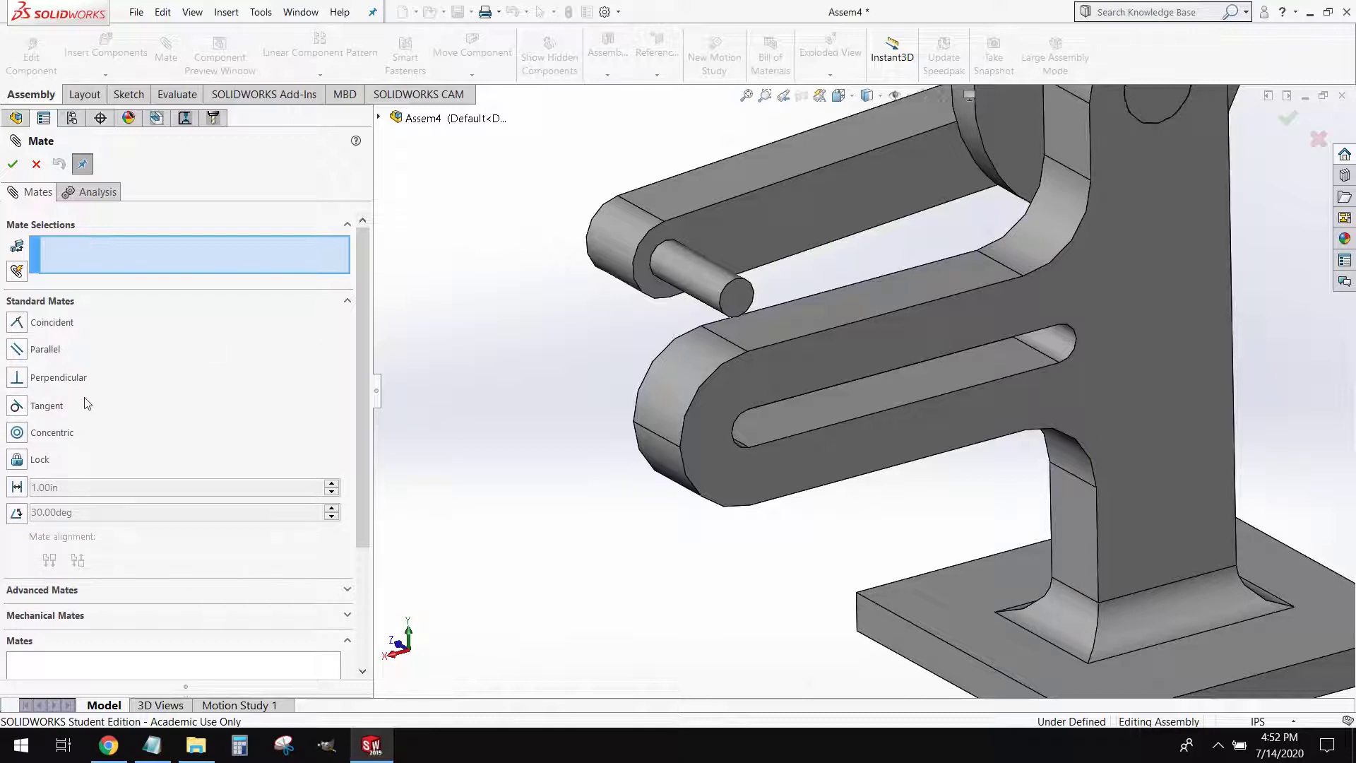
pyautogui.scroll(-3, 87, 403)
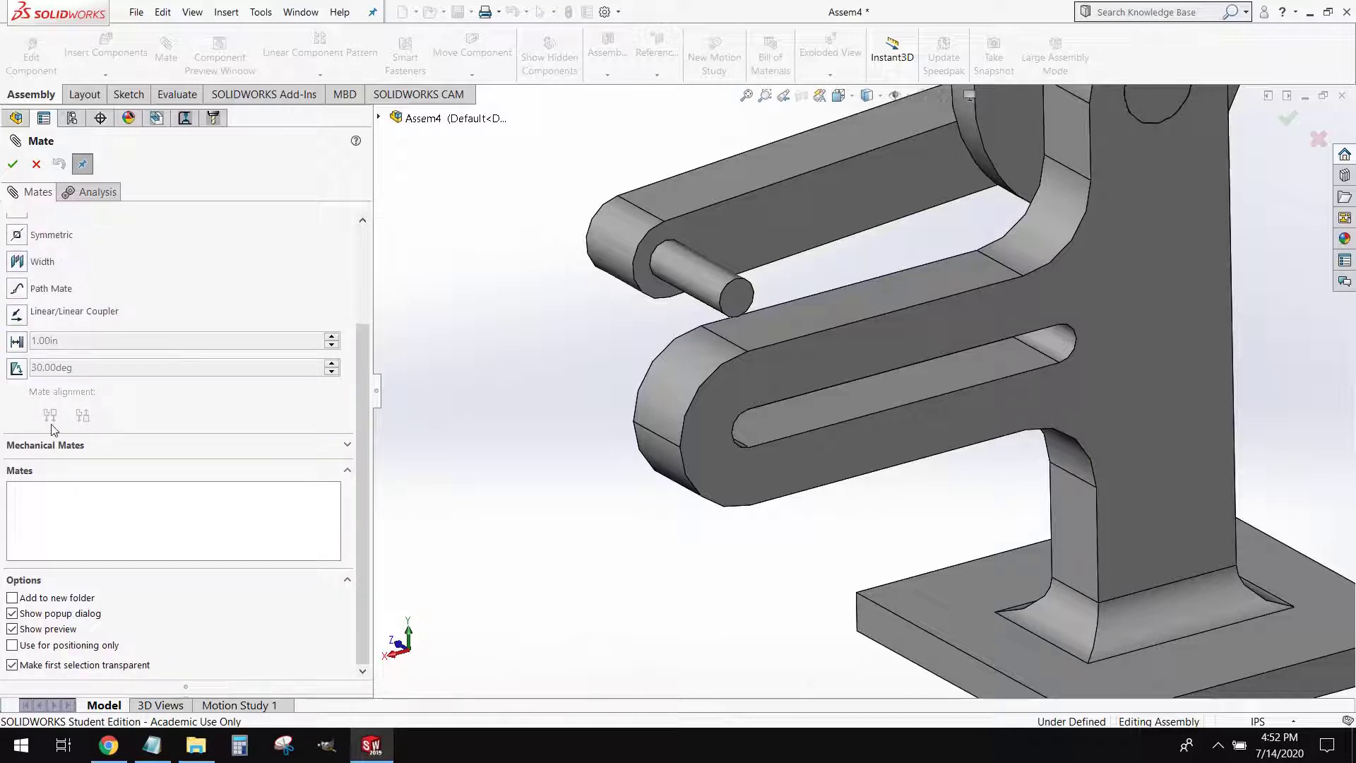
pyautogui.click(51, 420)
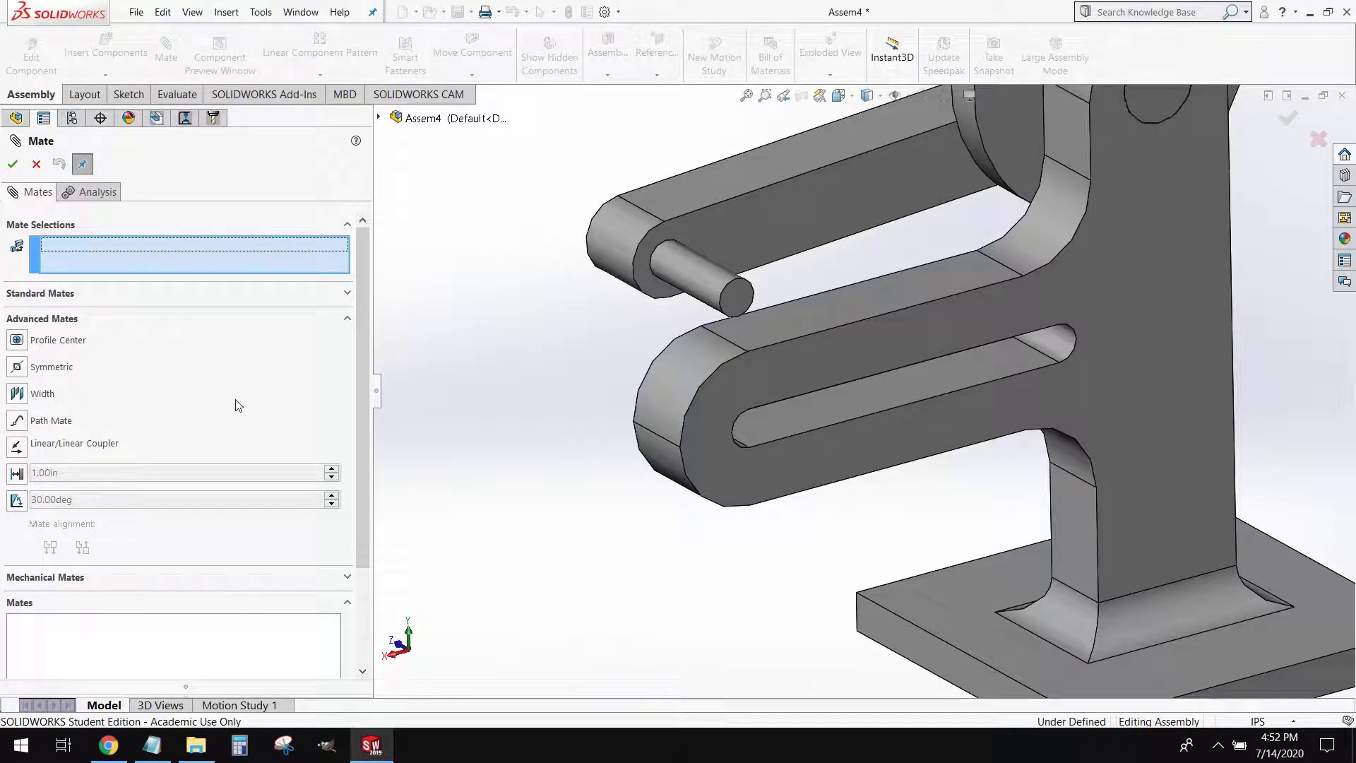
pyautogui.scroll(-3, 222, 403)
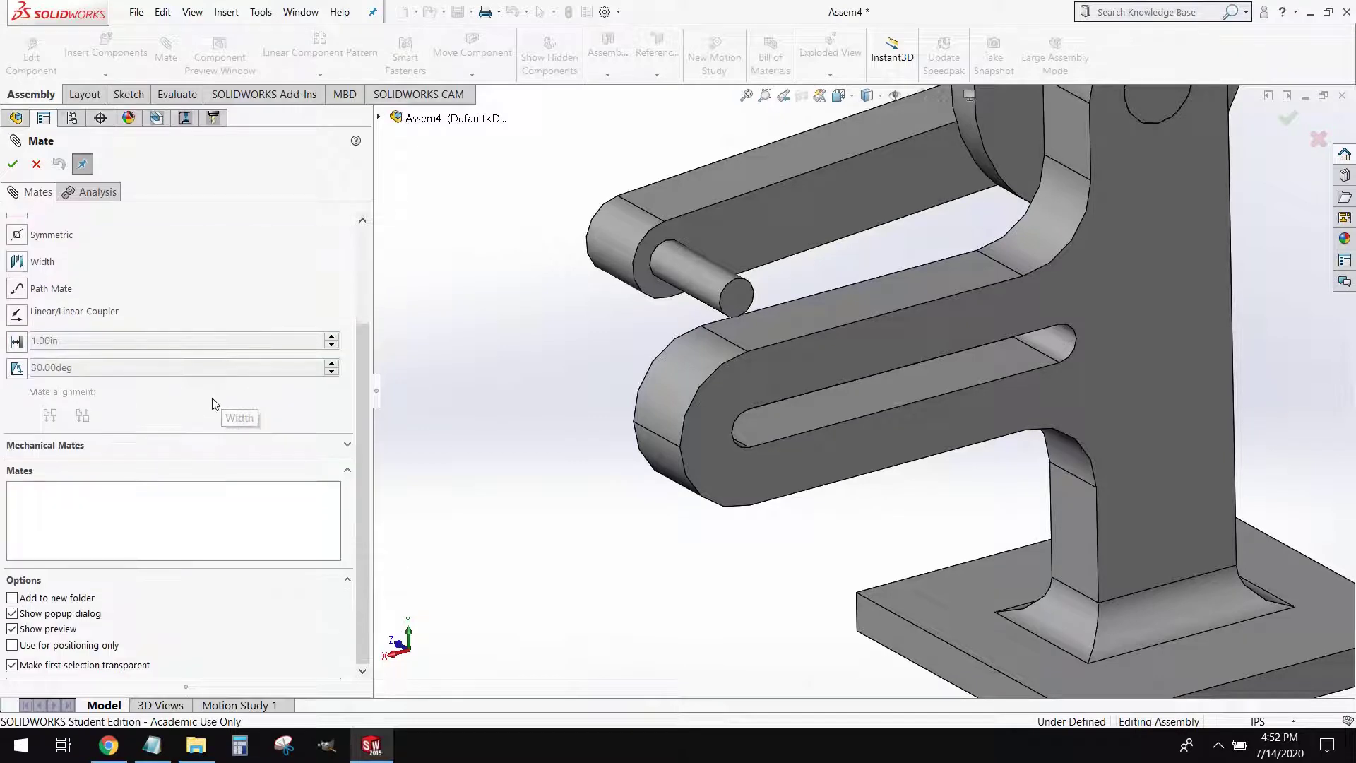
pyautogui.click(60, 445)
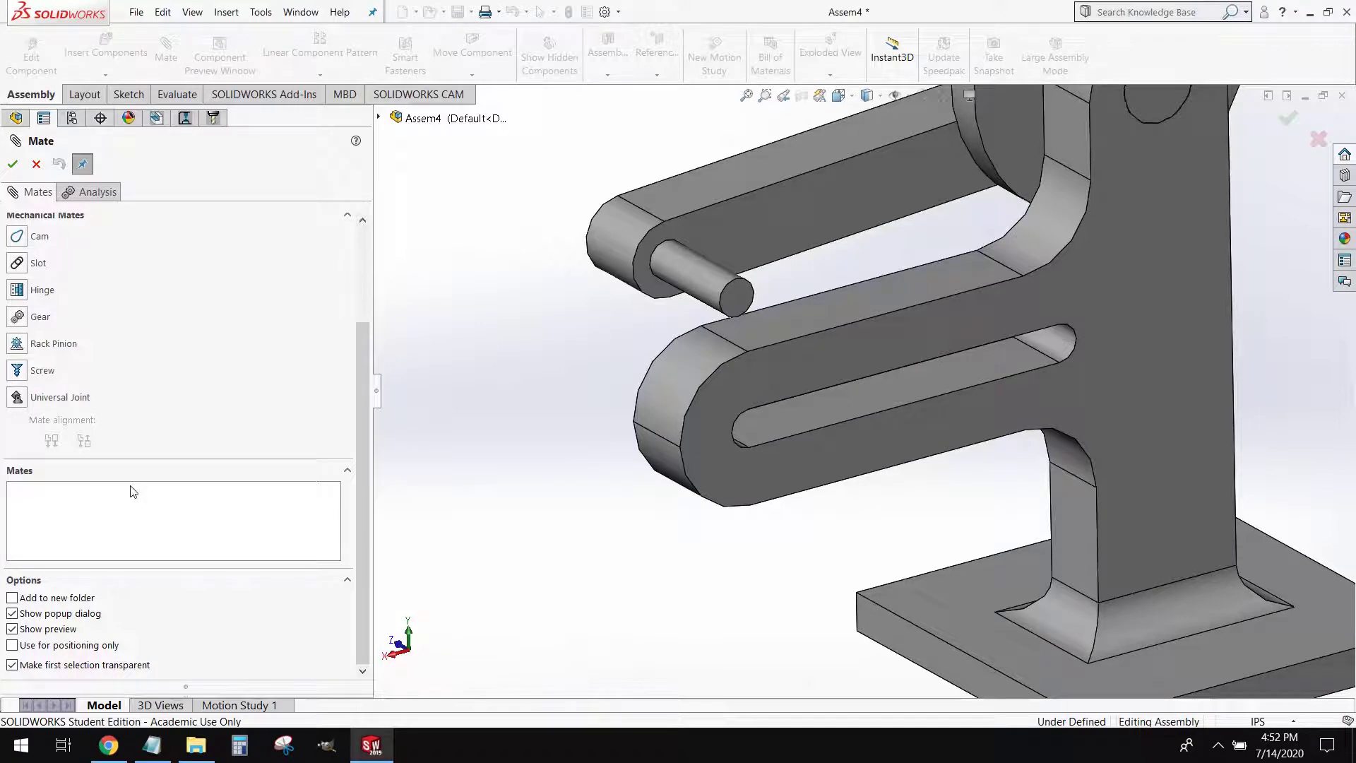
pyautogui.click(18, 264)
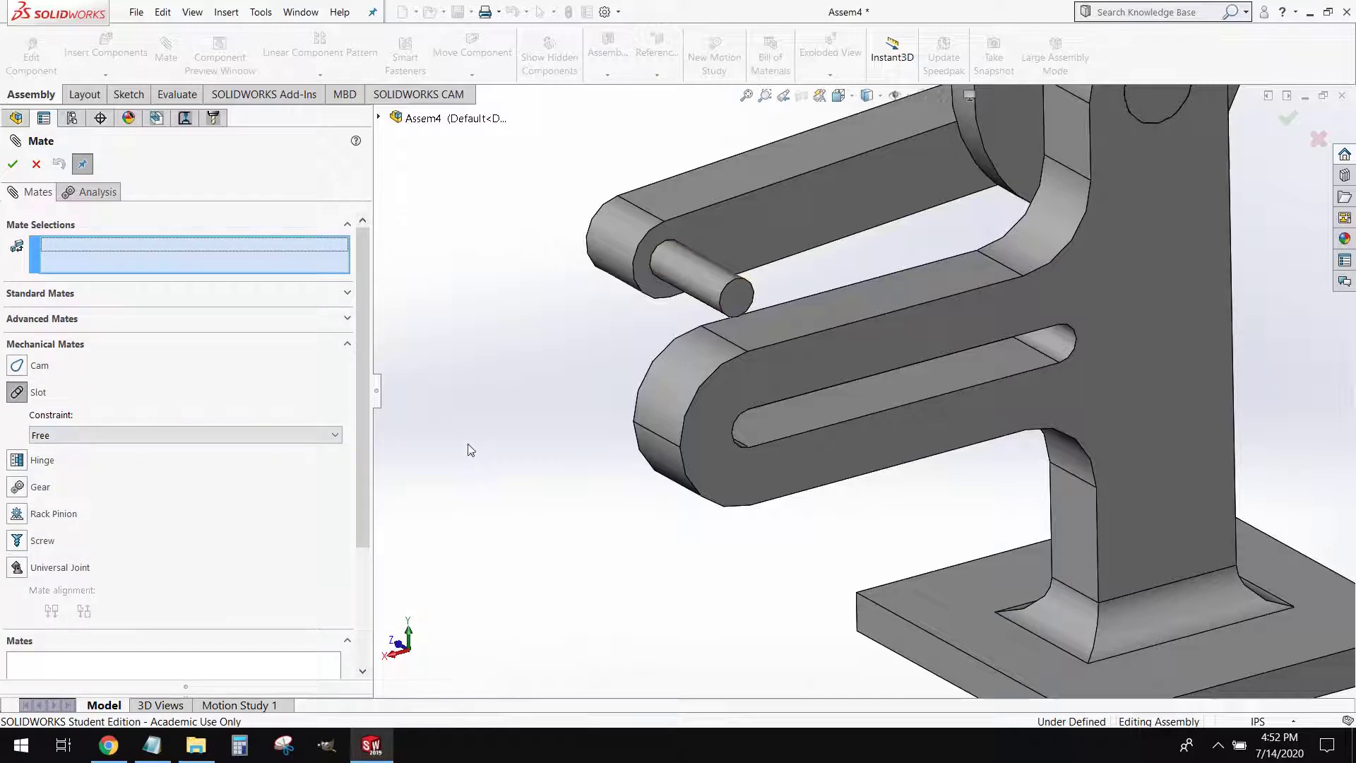
# Apply a slot mate with the Free constraint between the link arm's pin and the bracket's slot face, and finish mating
pyautogui.click(697, 267)
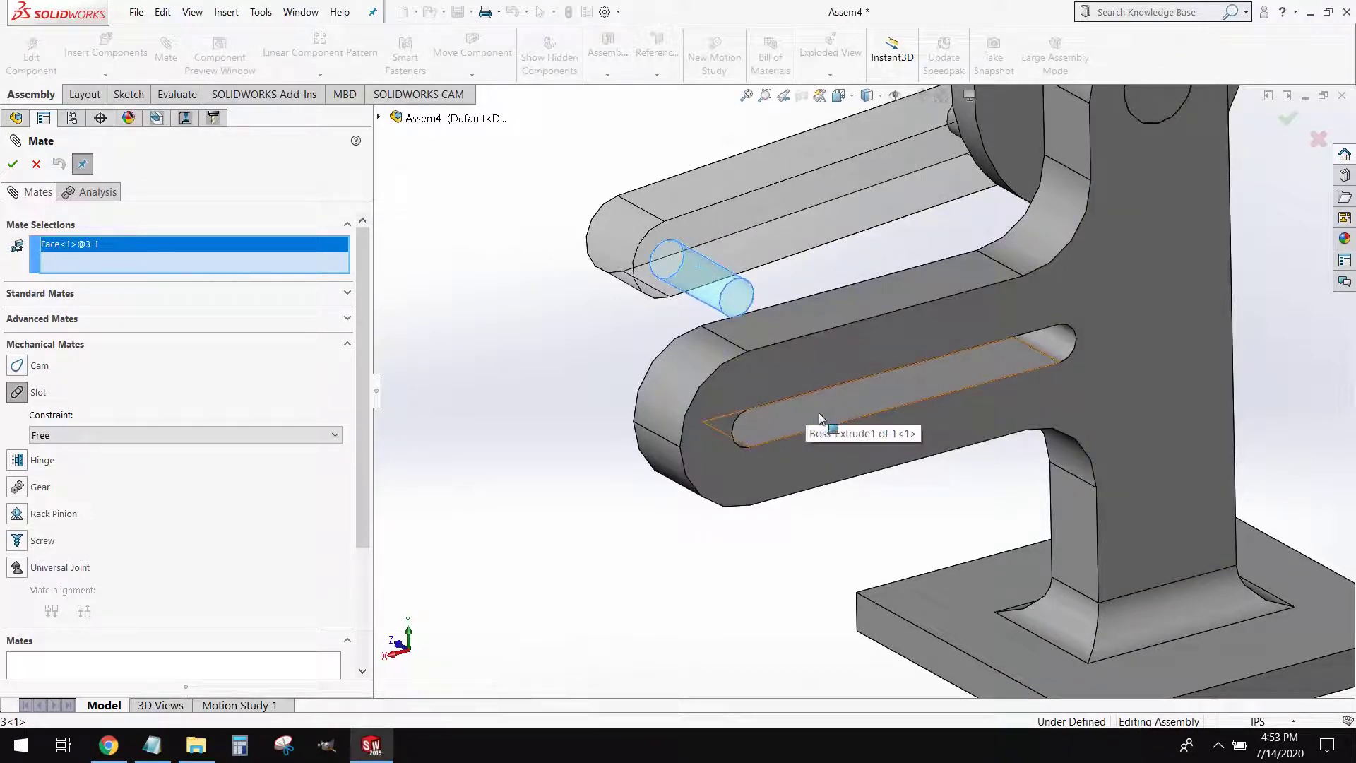
pyautogui.scroll(-5, 875, 419)
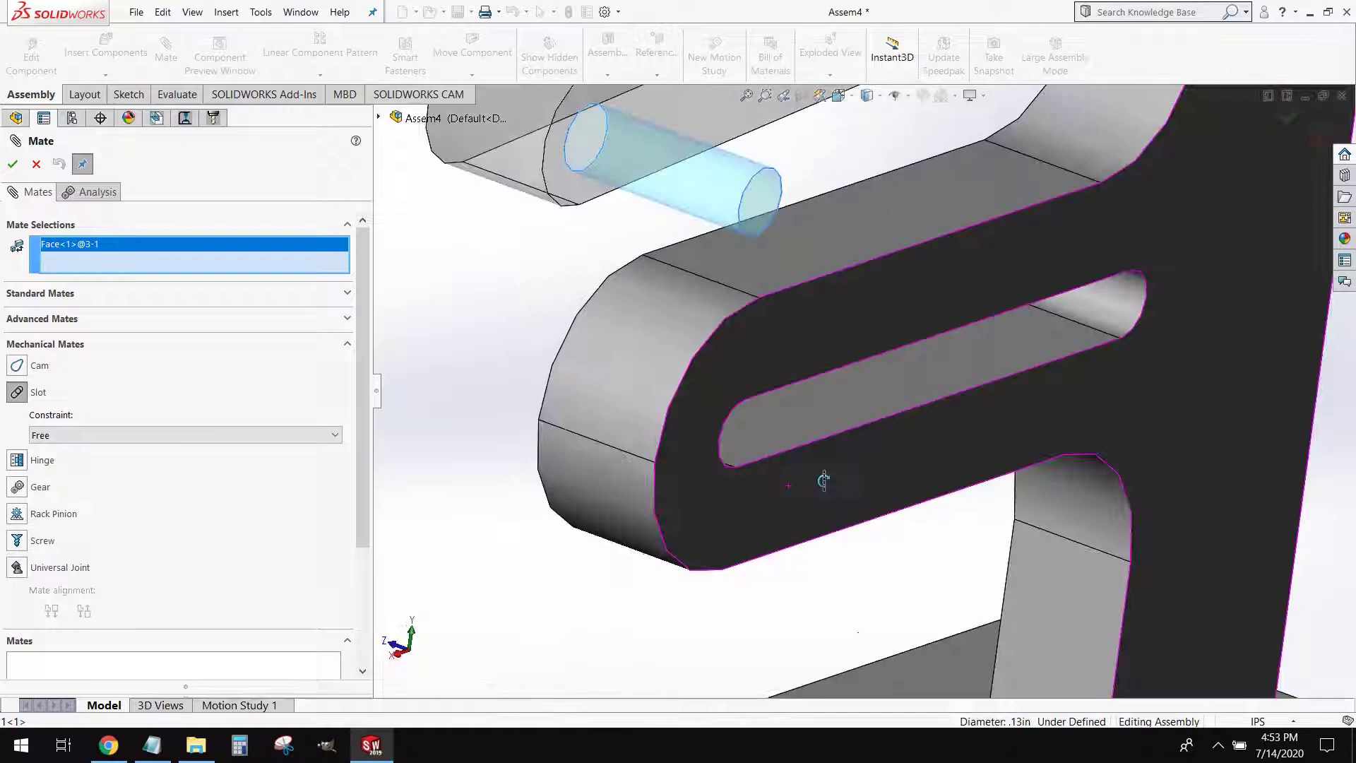
pyautogui.moveTo(823, 480)
pyautogui.mouseDown(button='middle')
pyautogui.moveTo(793, 412)
pyautogui.moveTo(793, 460)
pyautogui.moveTo(771, 472)
pyautogui.moveTo(732, 460)
pyautogui.moveTo(721, 393)
pyautogui.moveTo(741, 354)
pyautogui.moveTo(772, 403)
pyautogui.moveTo(811, 403)
pyautogui.moveTo(783, 434)
pyautogui.moveTo(812, 460)
pyautogui.moveTo(812, 399)
pyautogui.moveTo(823, 424)
pyautogui.mouseUp(button='middle')
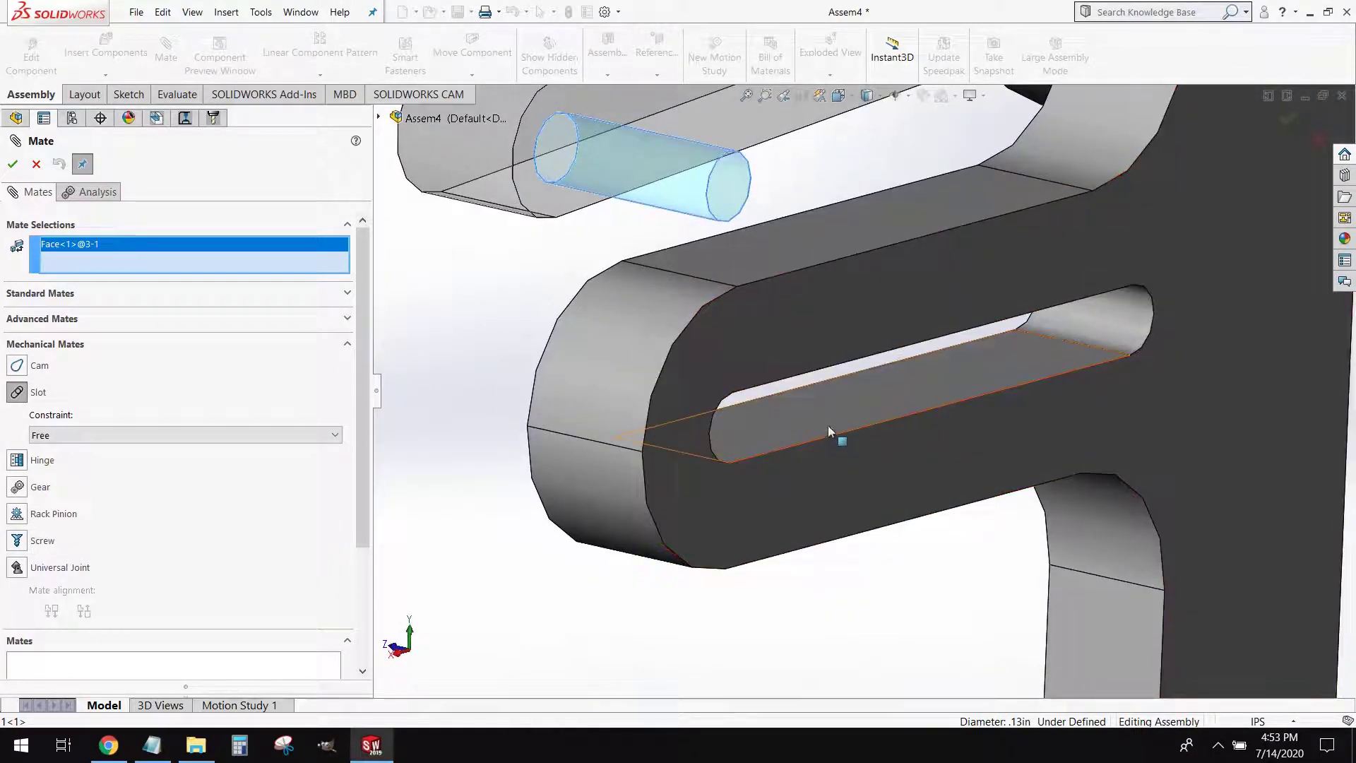
pyautogui.click(875, 395)
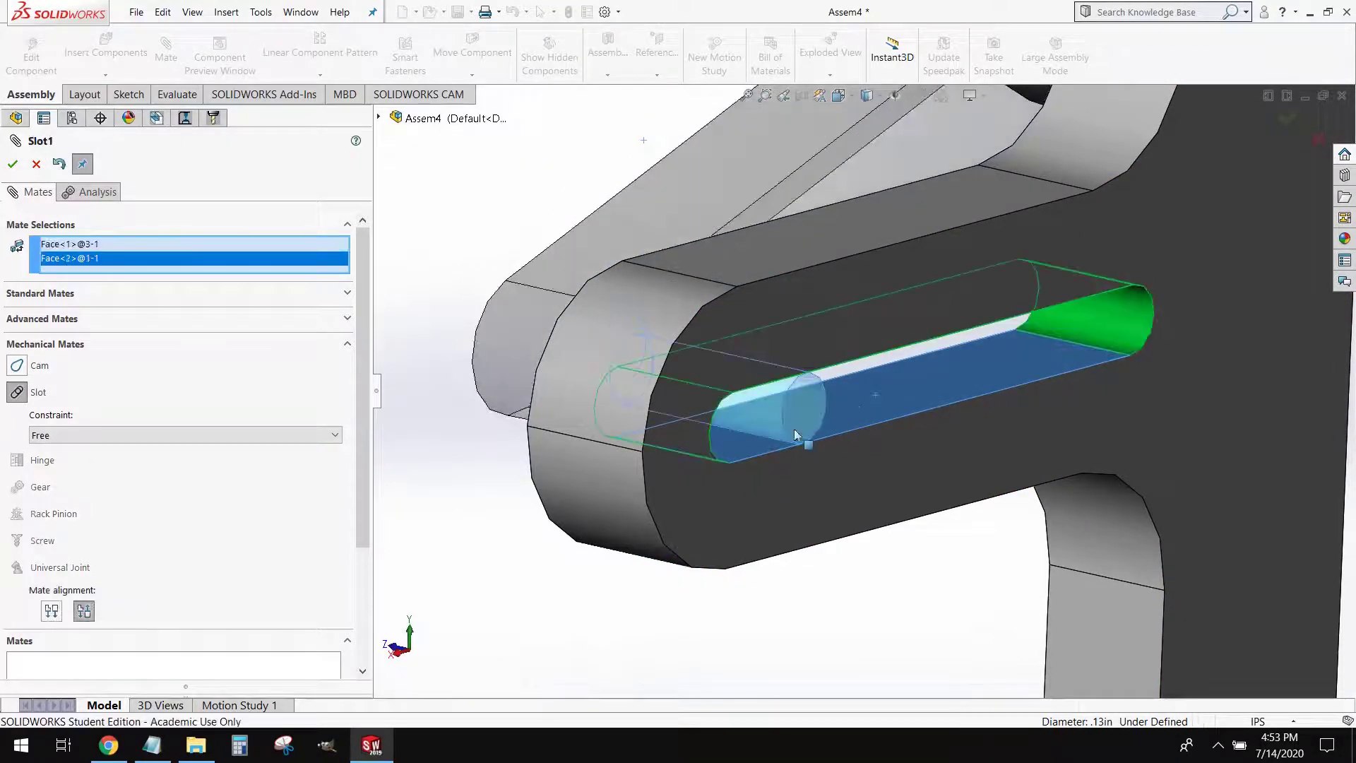
pyautogui.moveTo(713, 605); pyautogui.dragTo(702, 569, button='middle')
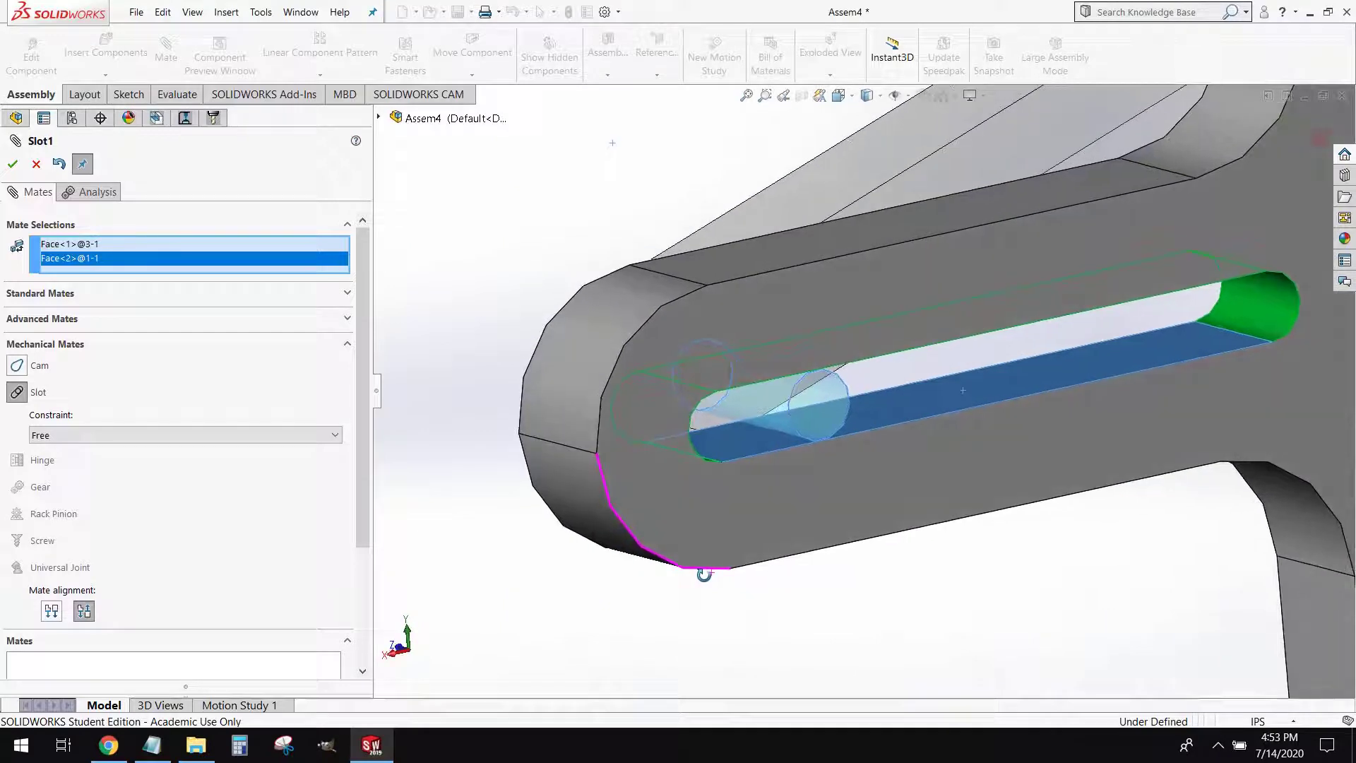
pyautogui.click(13, 165)
pyautogui.click(13, 164)
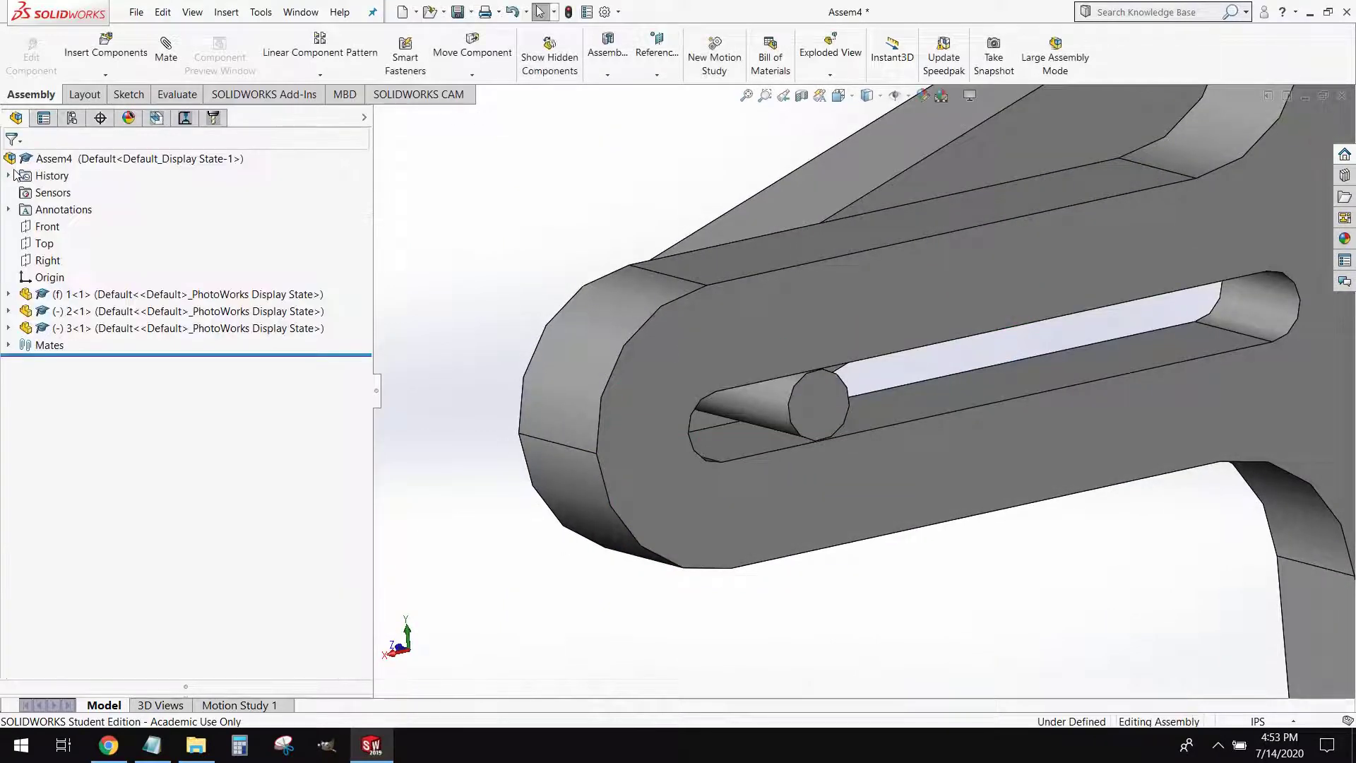
# Move the link arm's pin along the bracket's slot to test the slot mate from both sides of the mechanism
pyautogui.moveTo(819, 399); pyautogui.dragTo(1161, 342)
pyautogui.scroll(3, 1155, 344)
pyautogui.scroll(3, 1147, 353)
pyautogui.moveTo(1147, 353); pyautogui.dragTo(959, 399, button='middle')
pyautogui.hotkey('ctrl', '1')
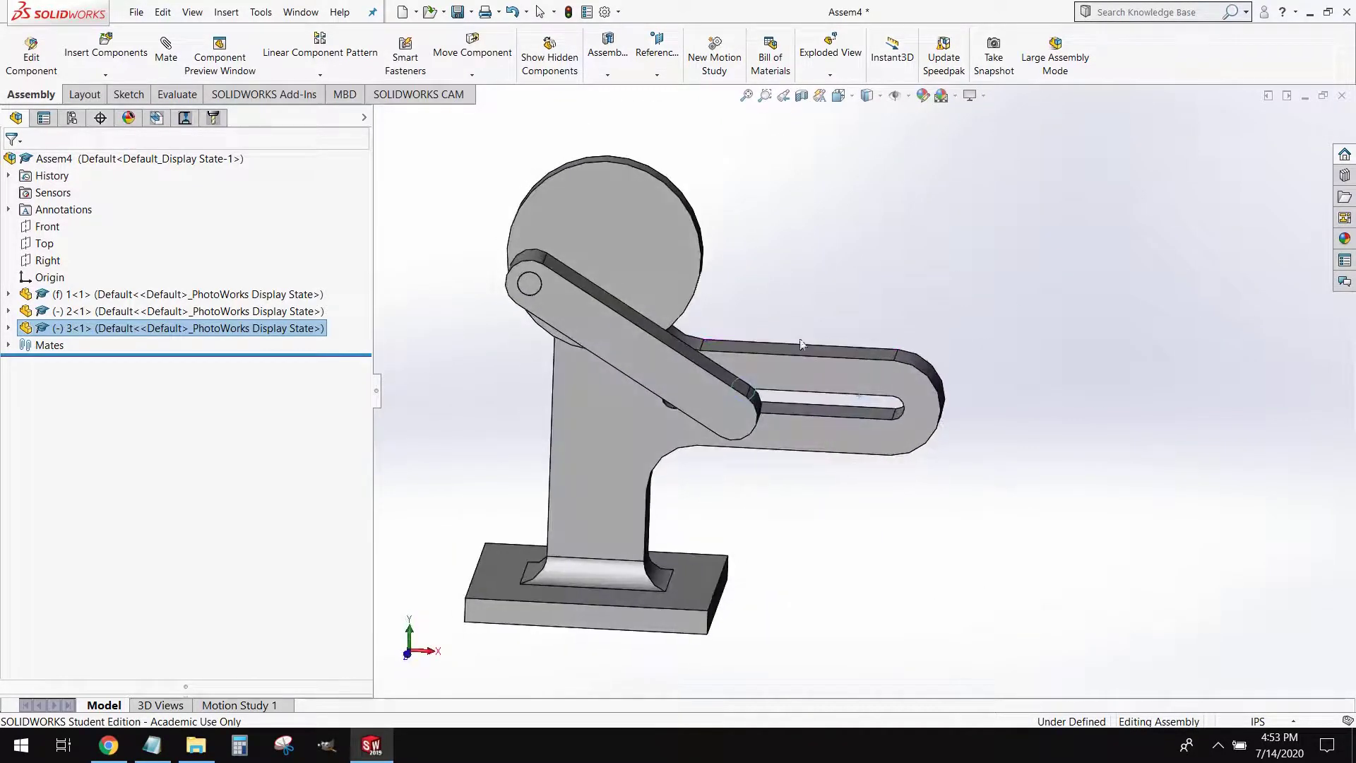
pyautogui.moveTo(651, 230); pyautogui.dragTo(735, 291)
pyautogui.moveTo(742, 294); pyautogui.dragTo(677, 329, button='middle')
pyautogui.moveTo(681, 408); pyautogui.dragTo(642, 454)
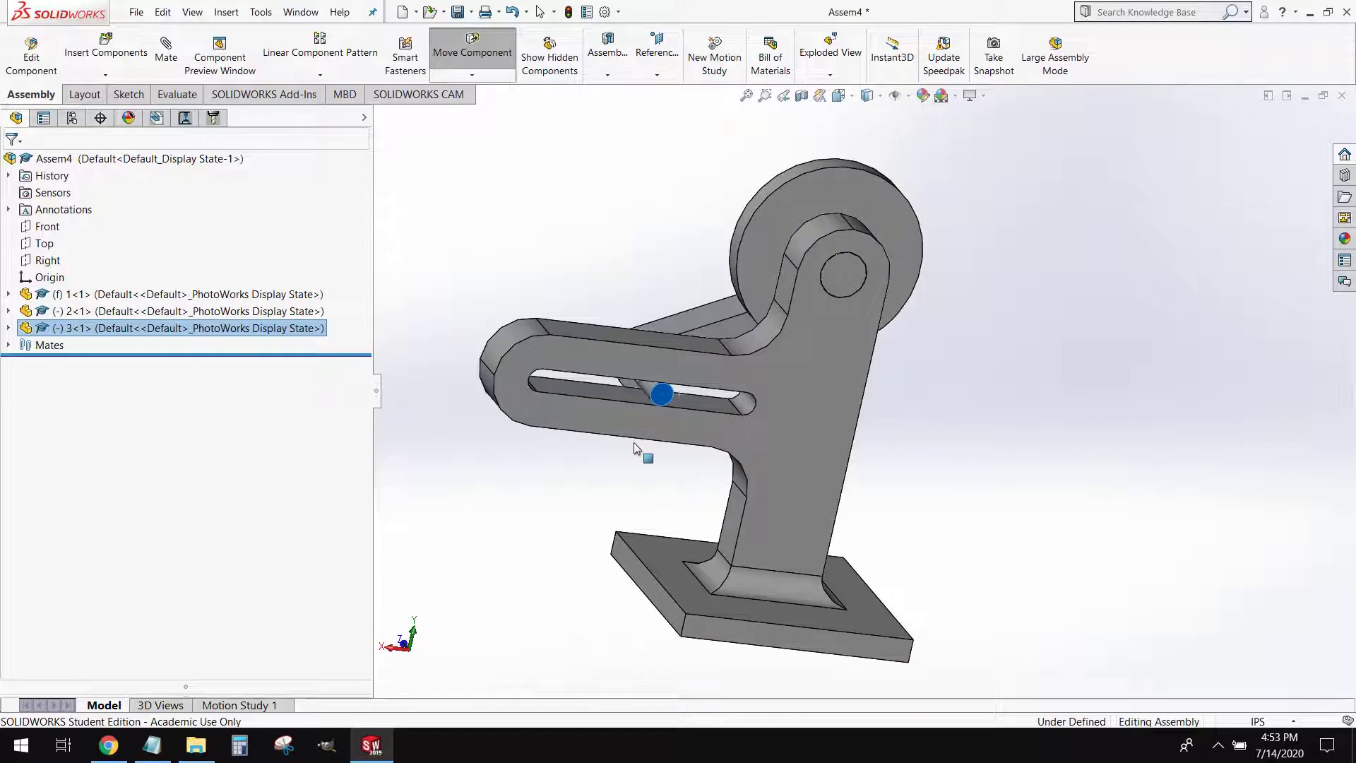
pyautogui.press('Escape')
# Rotate the disc to test how it drives the link arm along the slot, and clear the selection
pyautogui.moveTo(617, 417); pyautogui.dragTo(732, 322, button='middle')
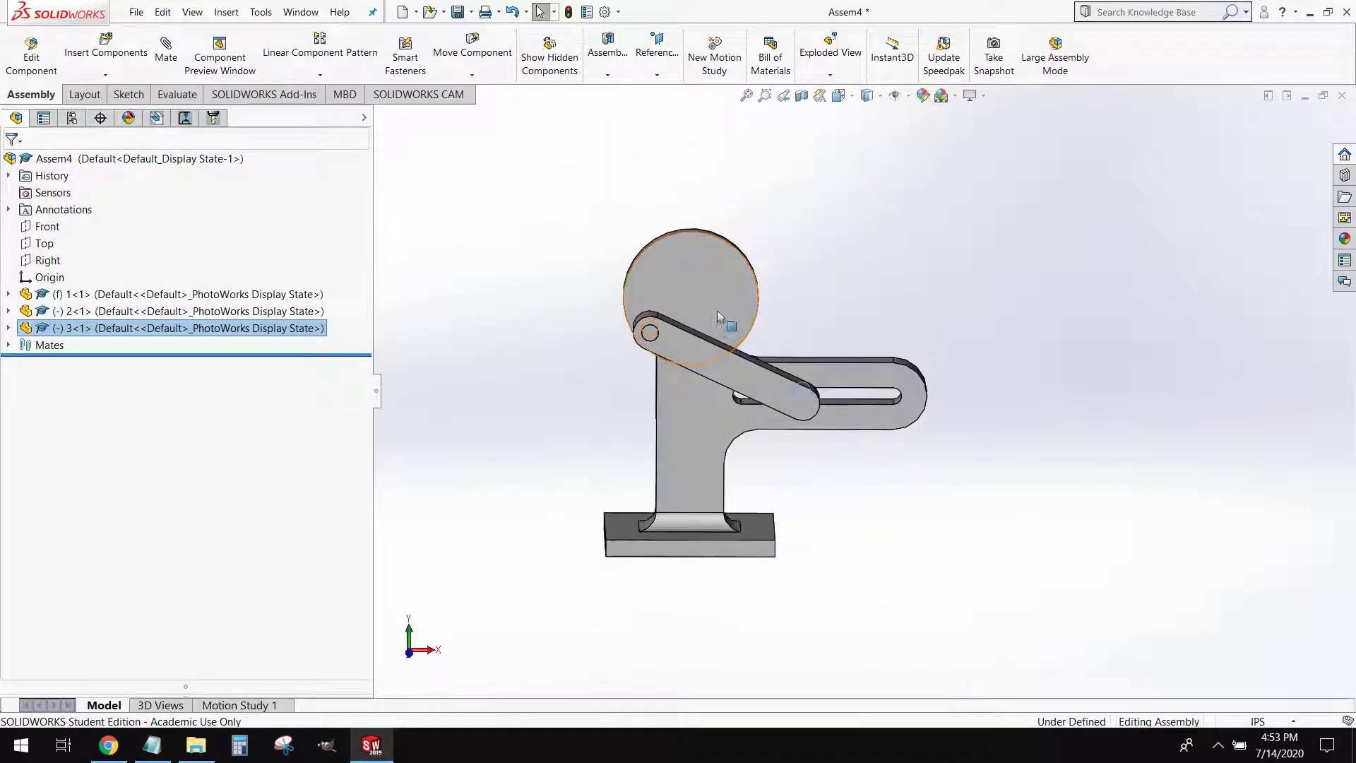
pyautogui.moveTo(718, 310); pyautogui.dragTo(591, 246)
pyautogui.moveTo(712, 374); pyautogui.dragTo(738, 264, button='middle')
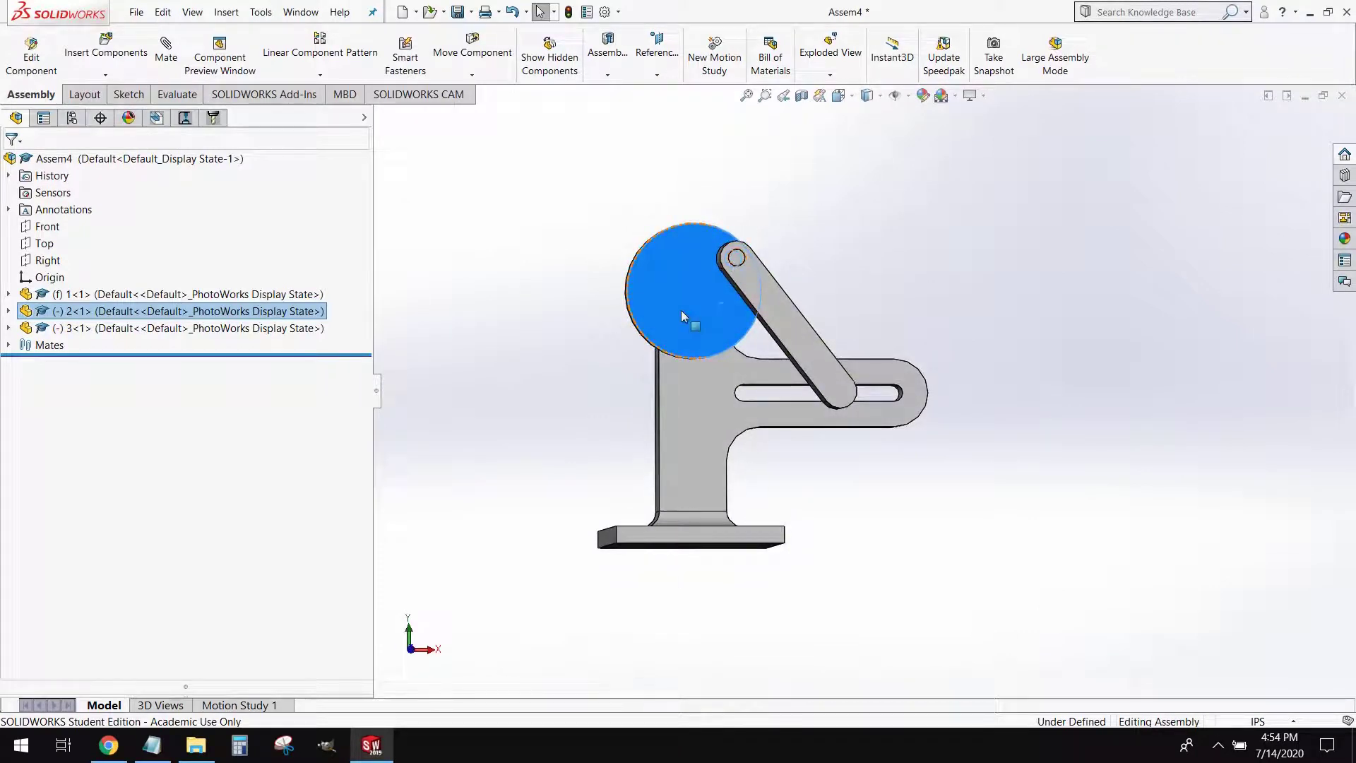
pyautogui.moveTo(687, 325); pyautogui.dragTo(688, 345, button='middle')
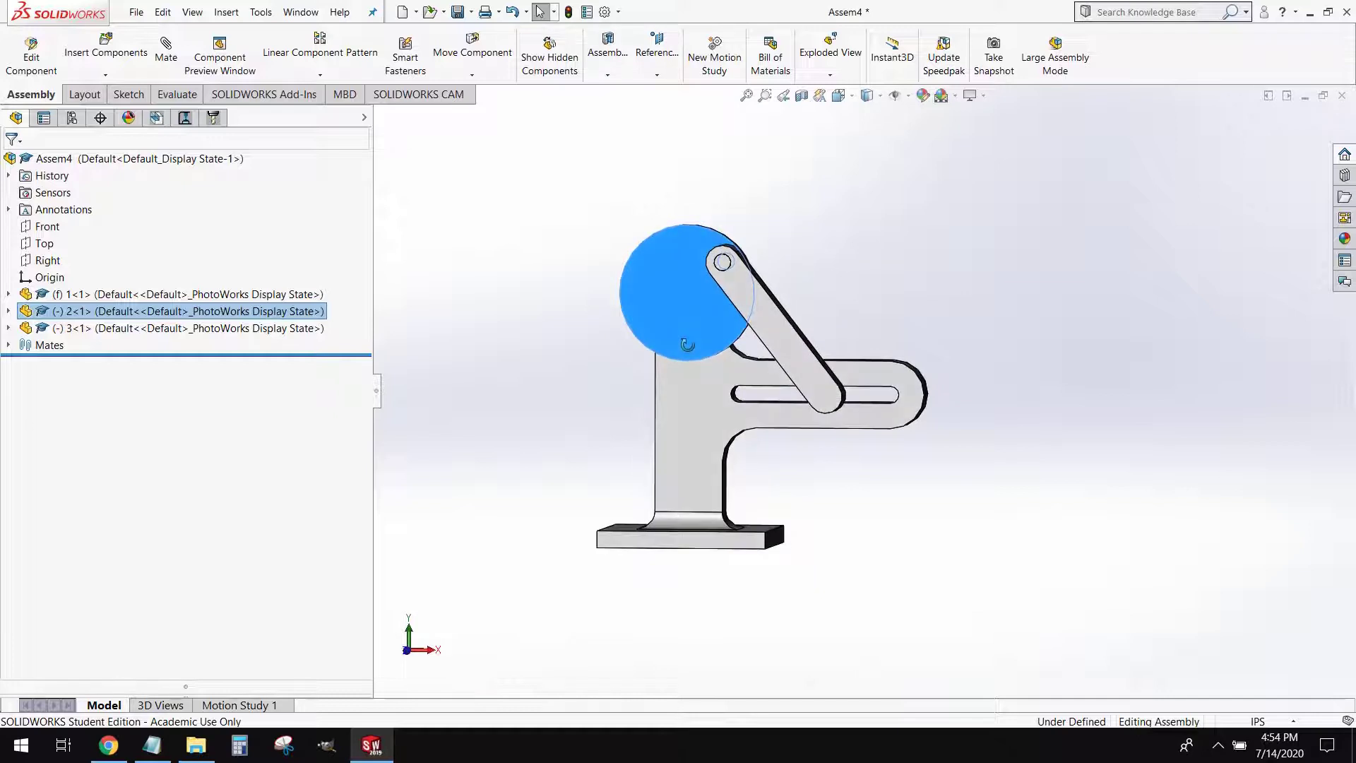
pyautogui.click(533, 320)
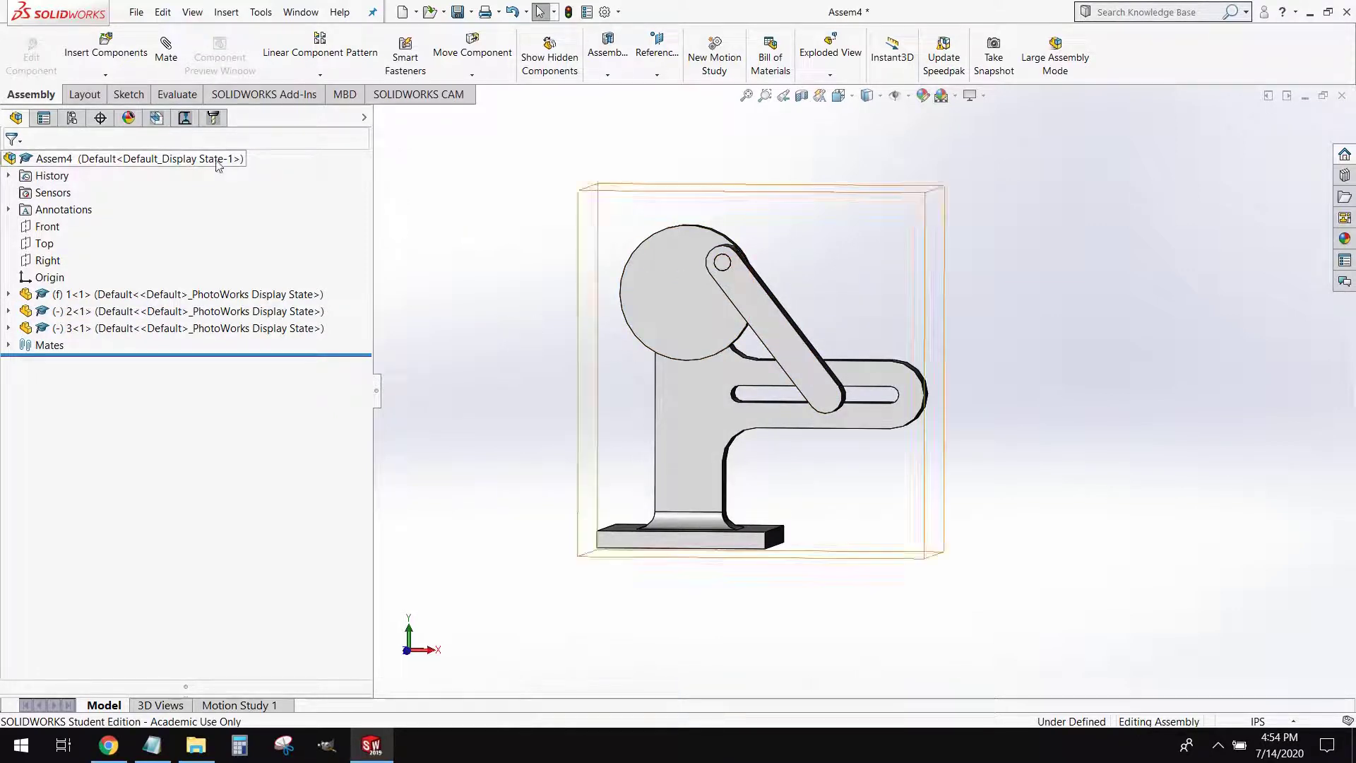
# Set up a 30° angle mate between the disc's Top plane and the bracket's Right plane
pyautogui.click(166, 51)
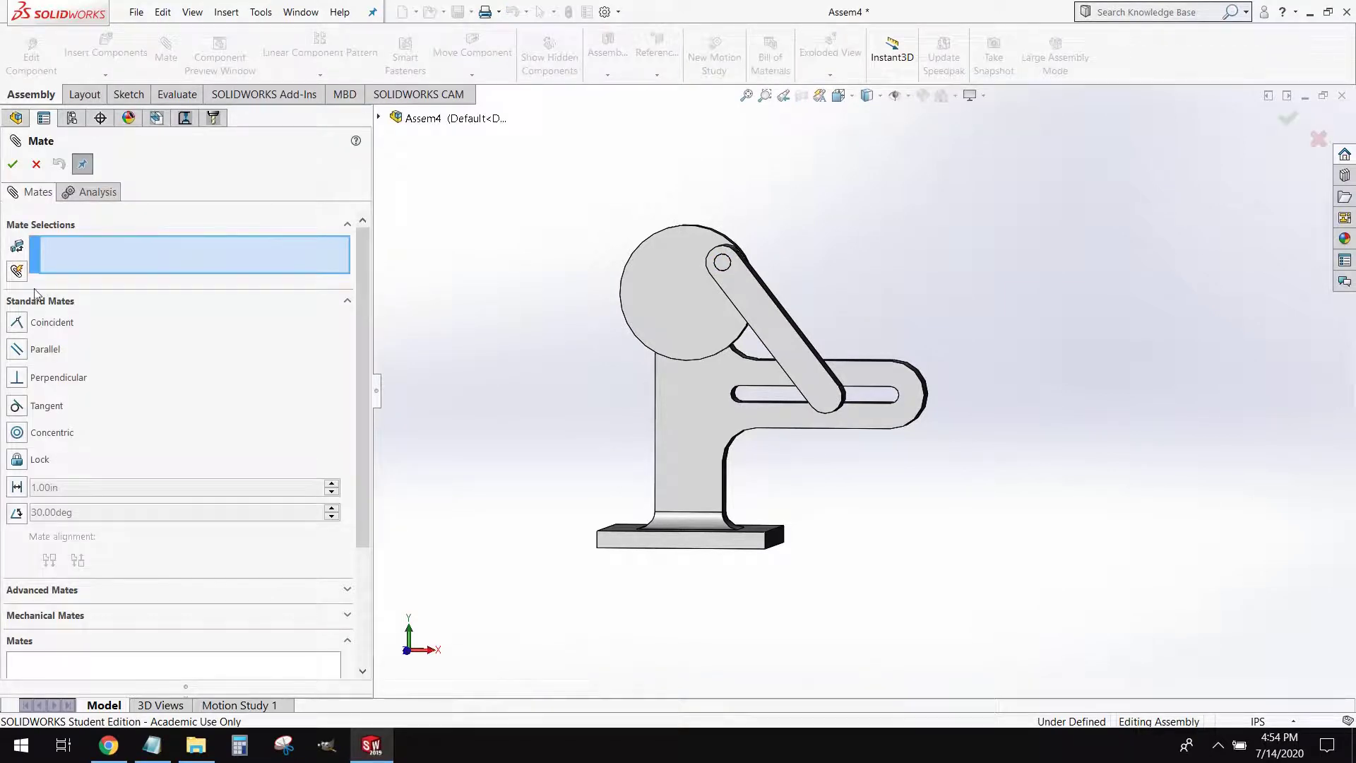
pyautogui.click(17, 514)
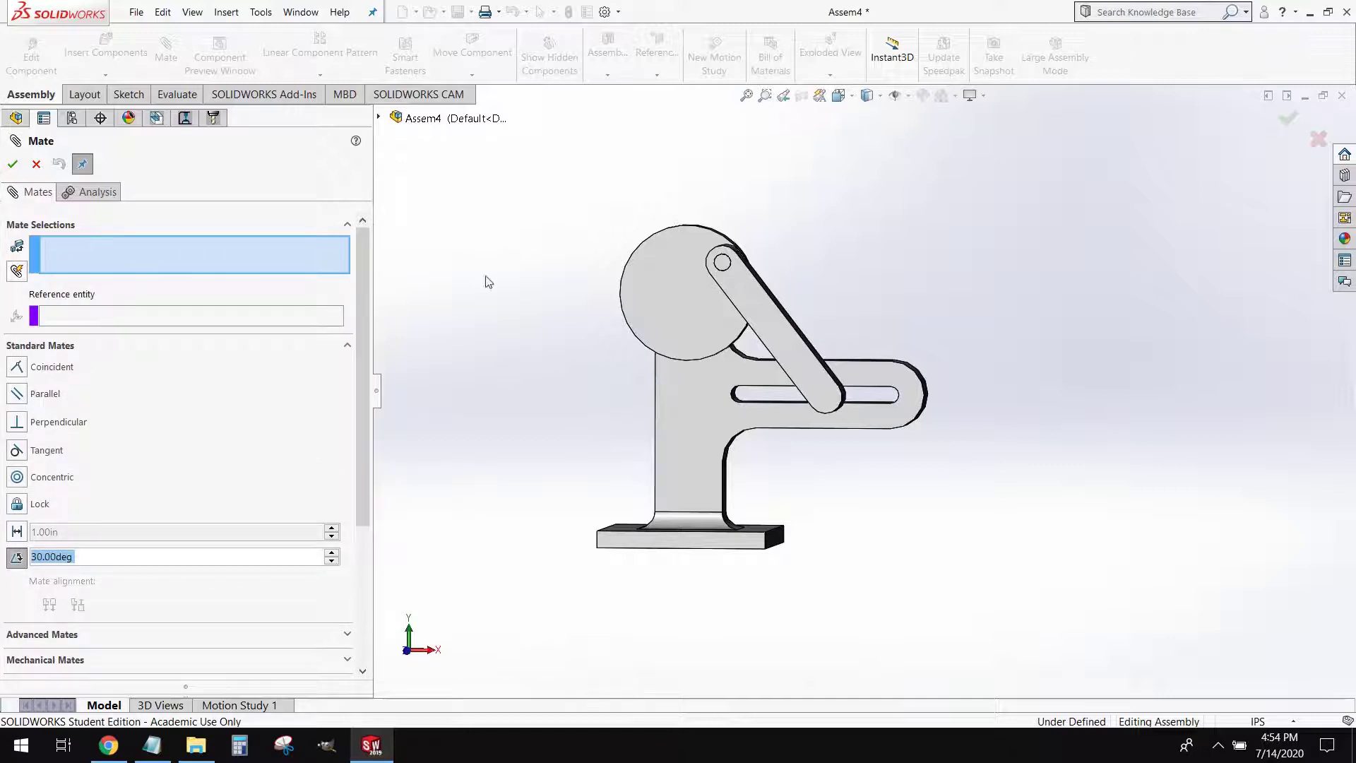
pyautogui.click(379, 117)
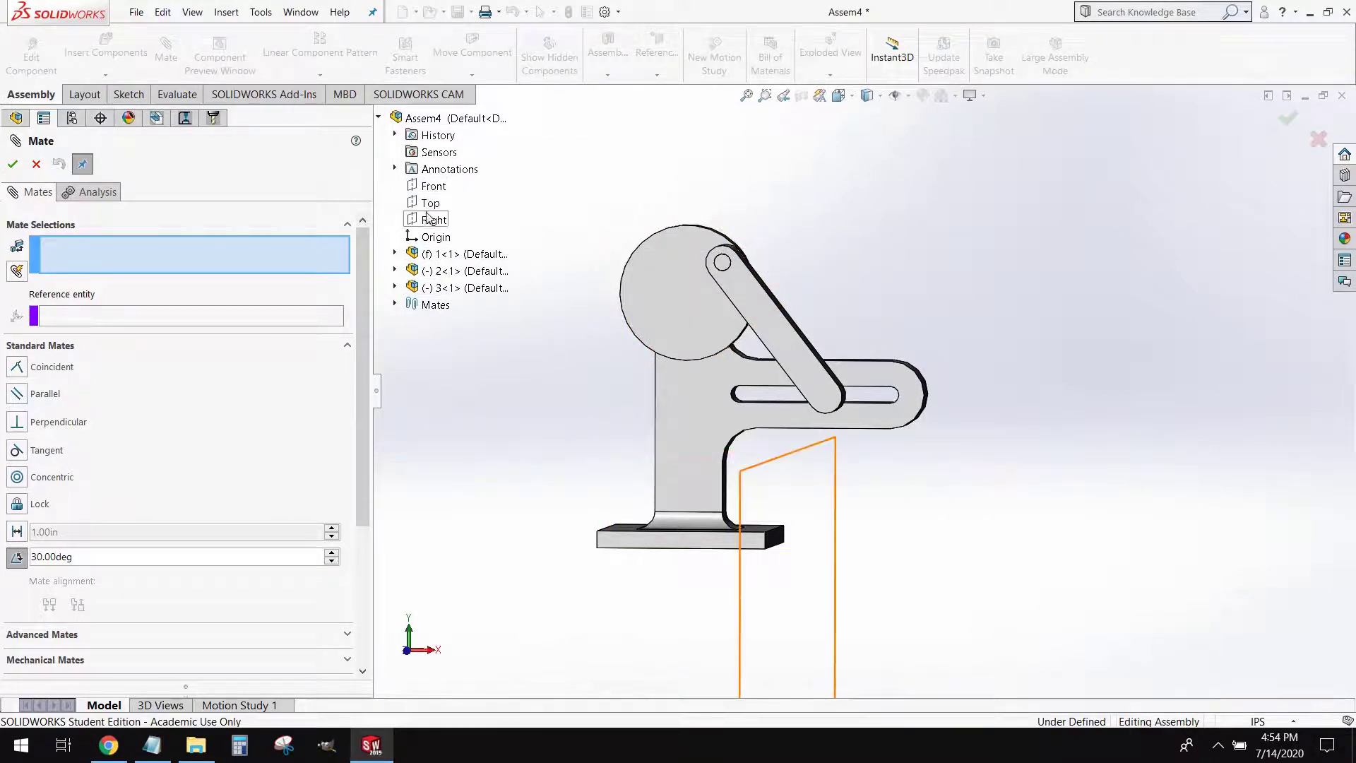
pyautogui.click(394, 253)
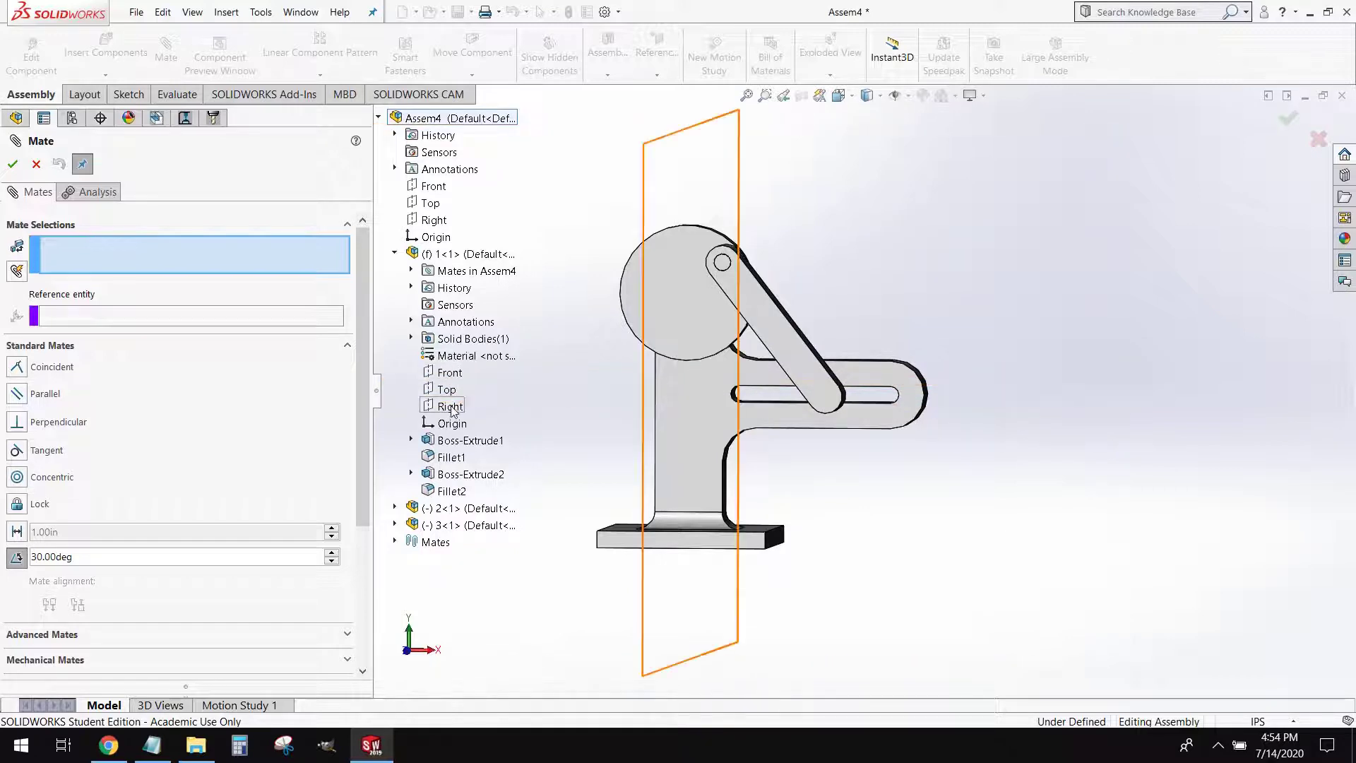
pyautogui.click(395, 253)
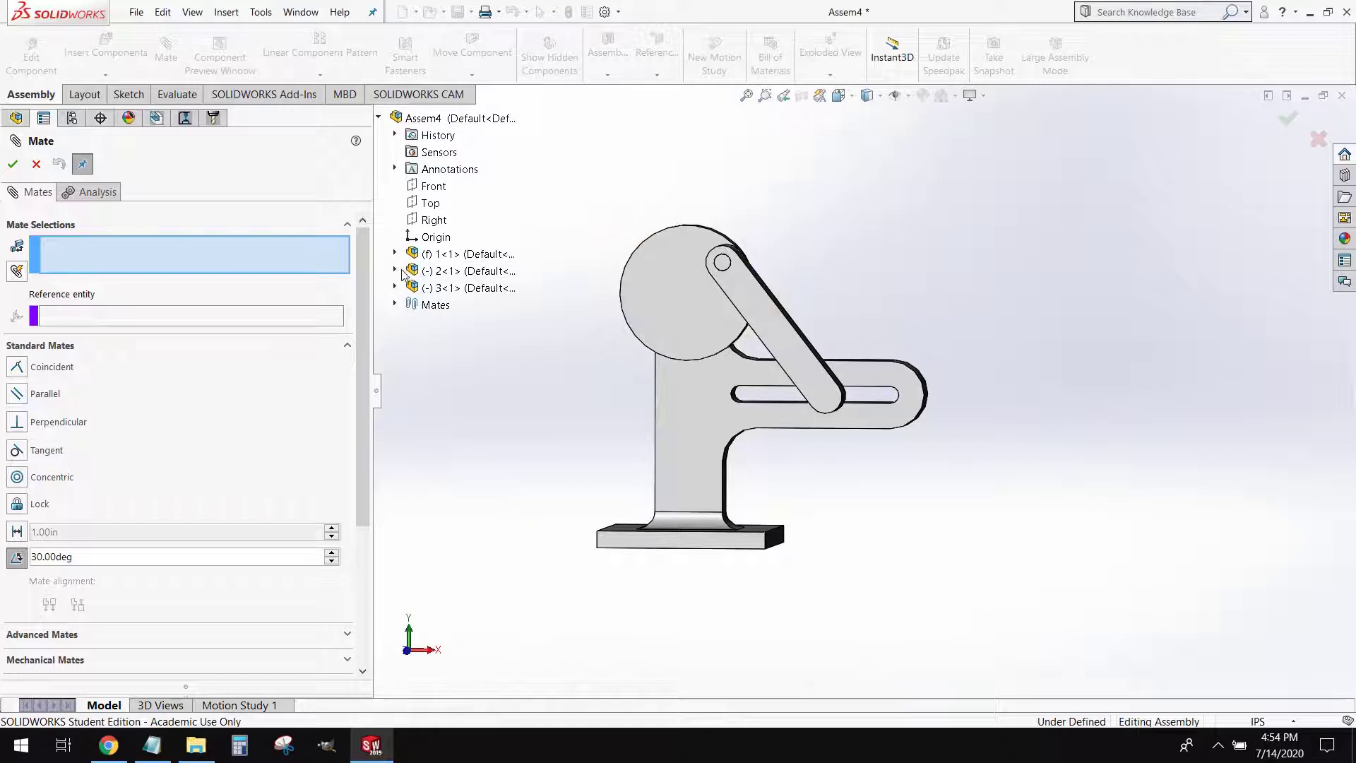
pyautogui.click(394, 271)
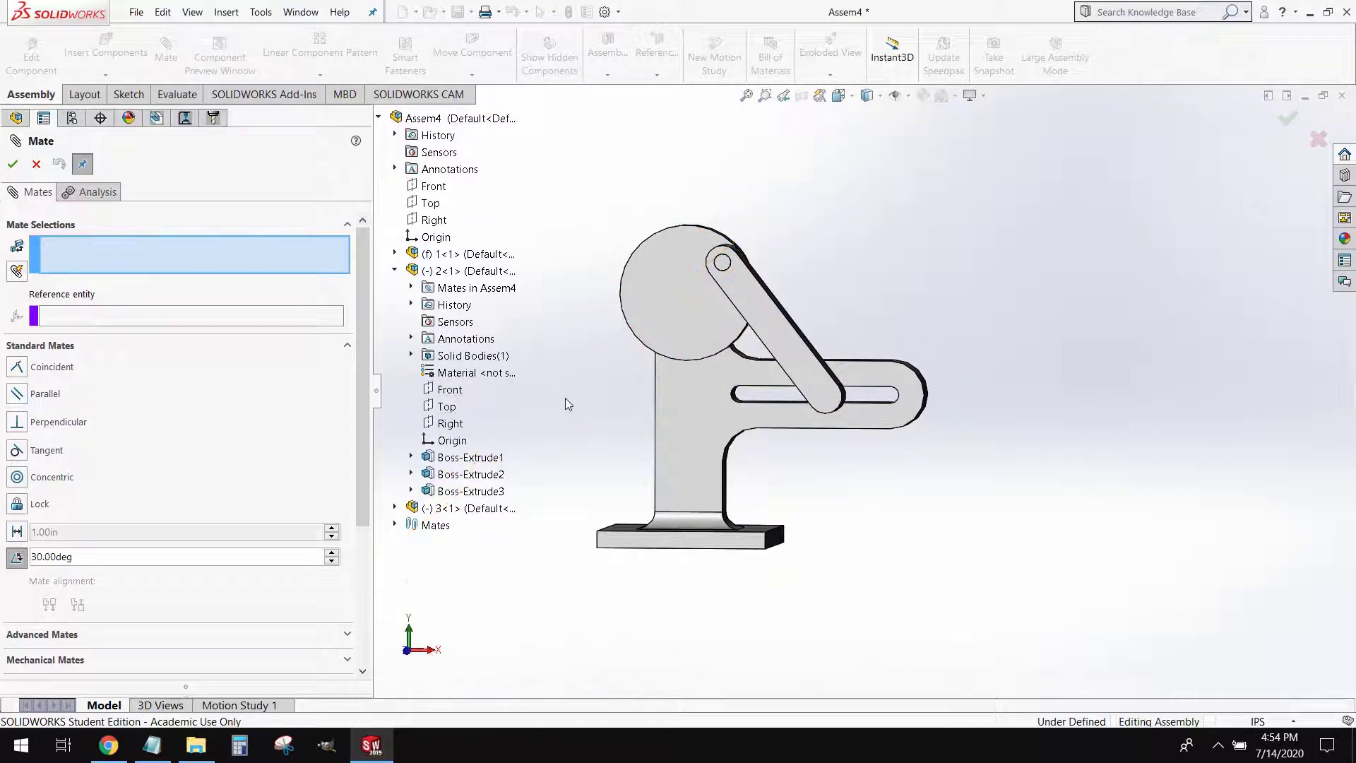
pyautogui.moveTo(565, 396); pyautogui.dragTo(579, 399, button='middle')
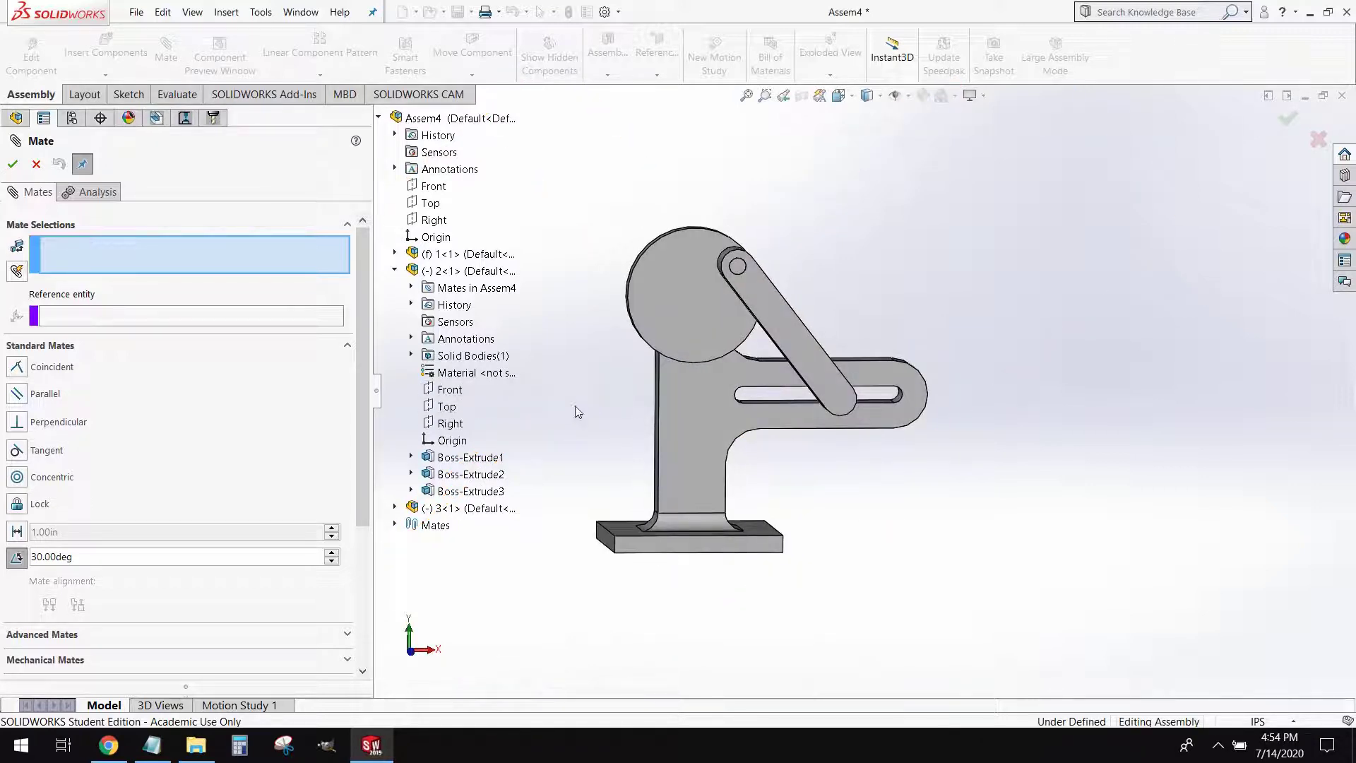
pyautogui.click(447, 407)
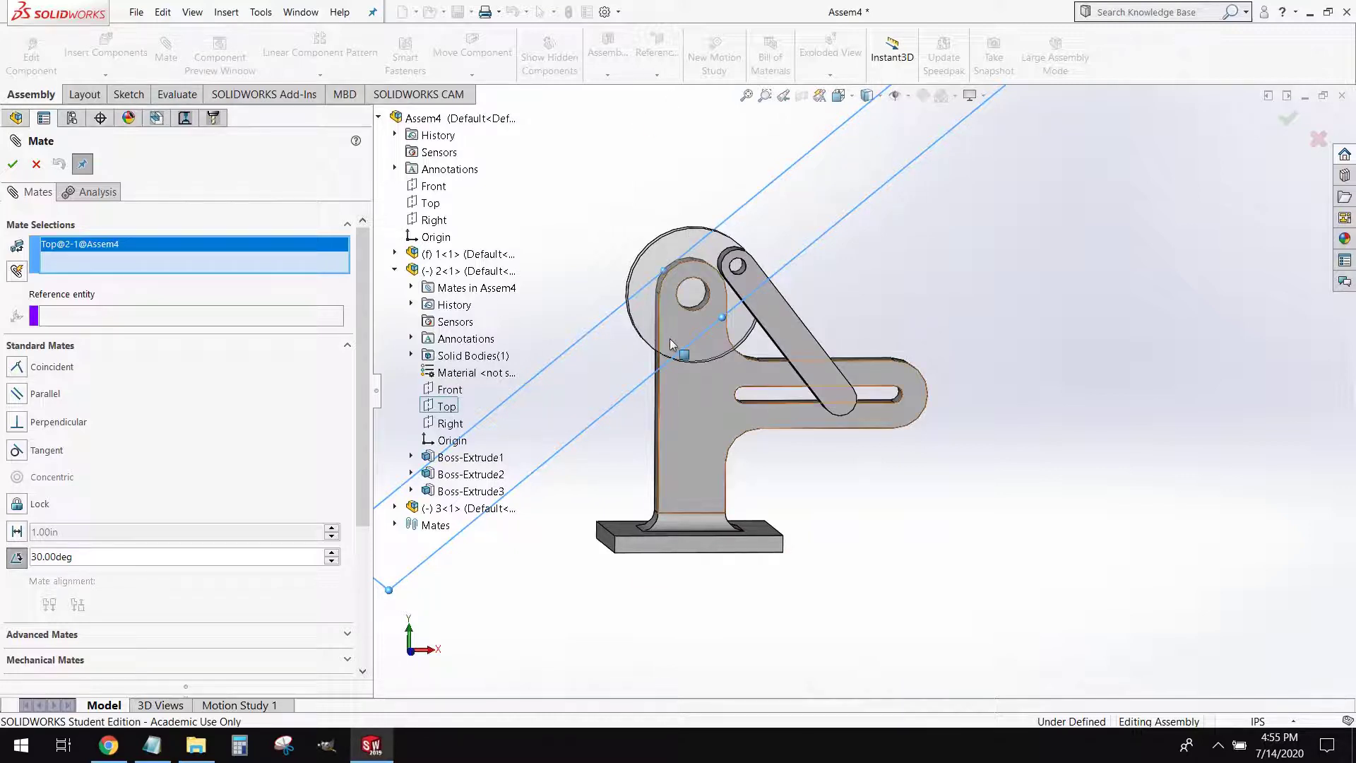
pyautogui.click(394, 253)
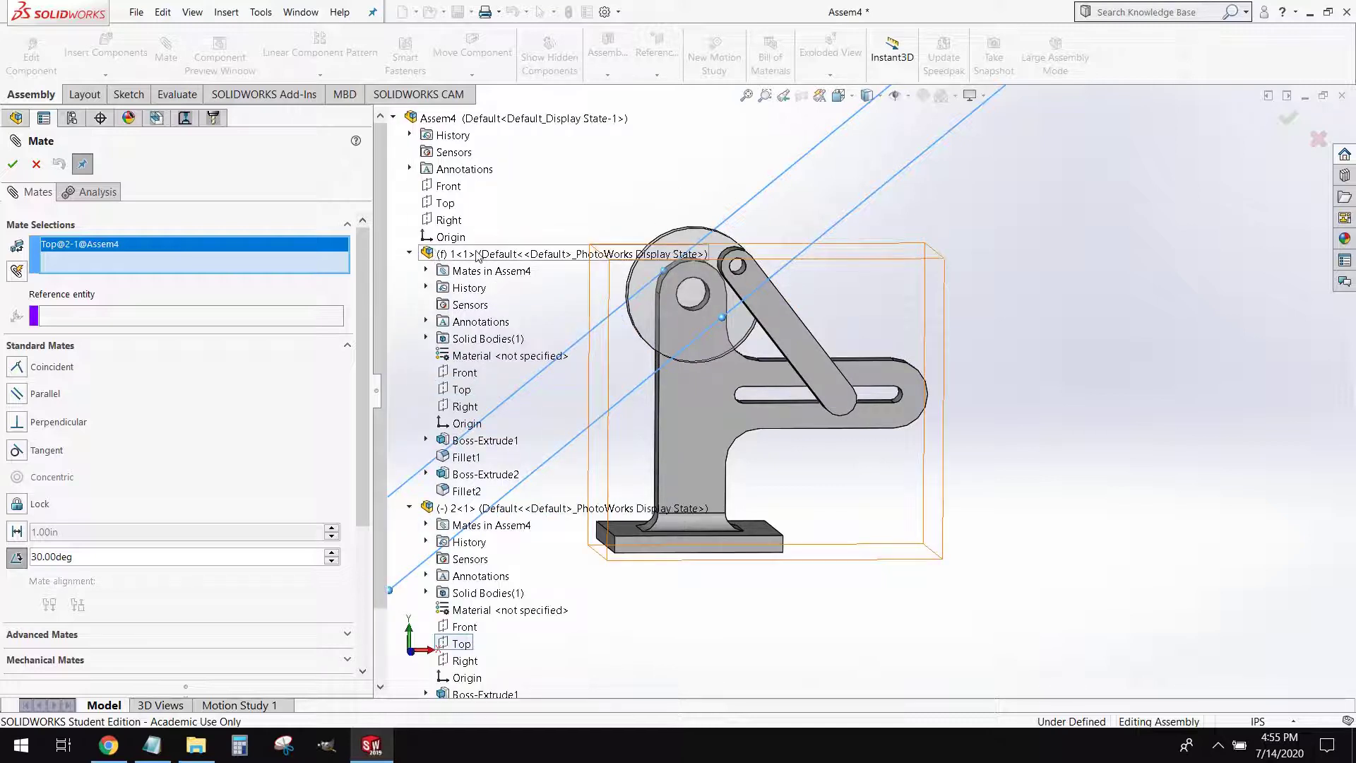
pyautogui.click(460, 408)
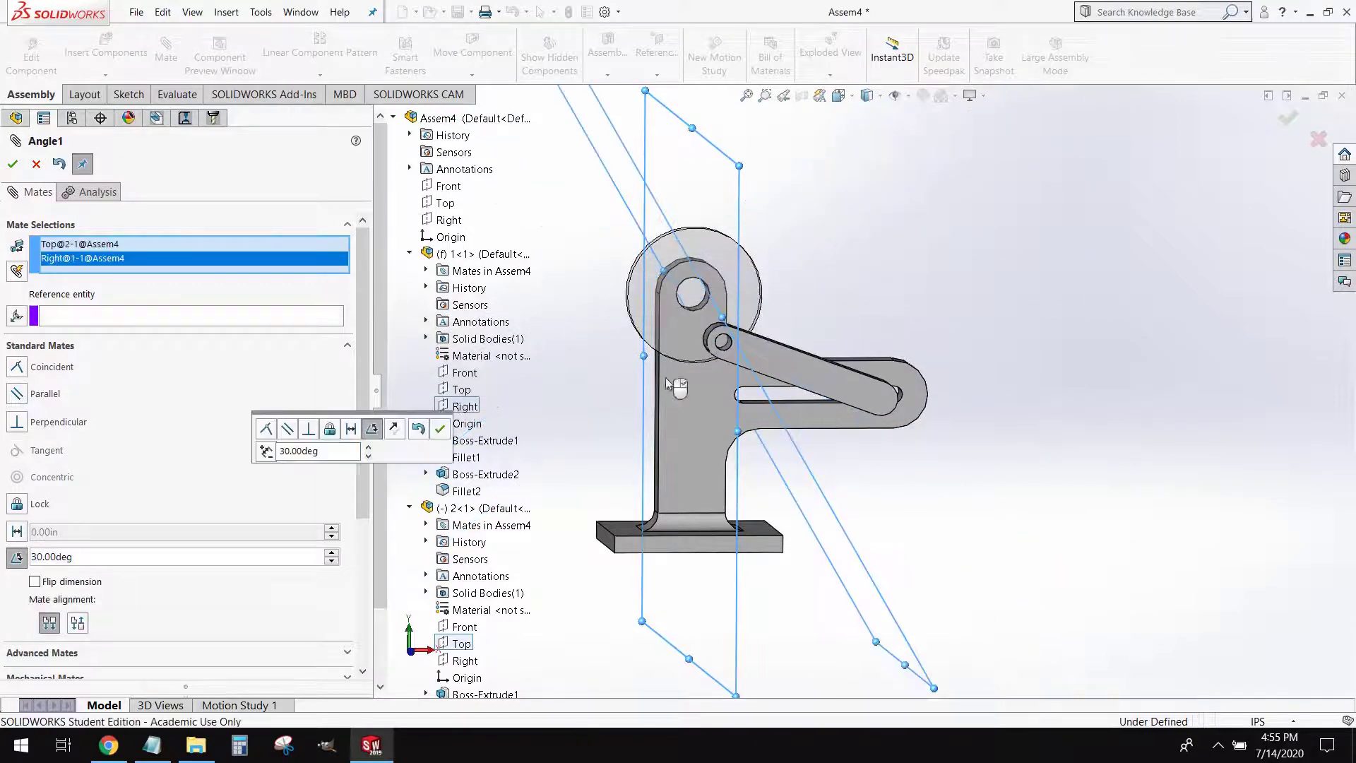
# Compare the aligned and anti-aligned options of the disc's 30° angle mate, ending on anti-aligned
pyautogui.moveTo(699, 210); pyautogui.dragTo(715, 287, button='middle')
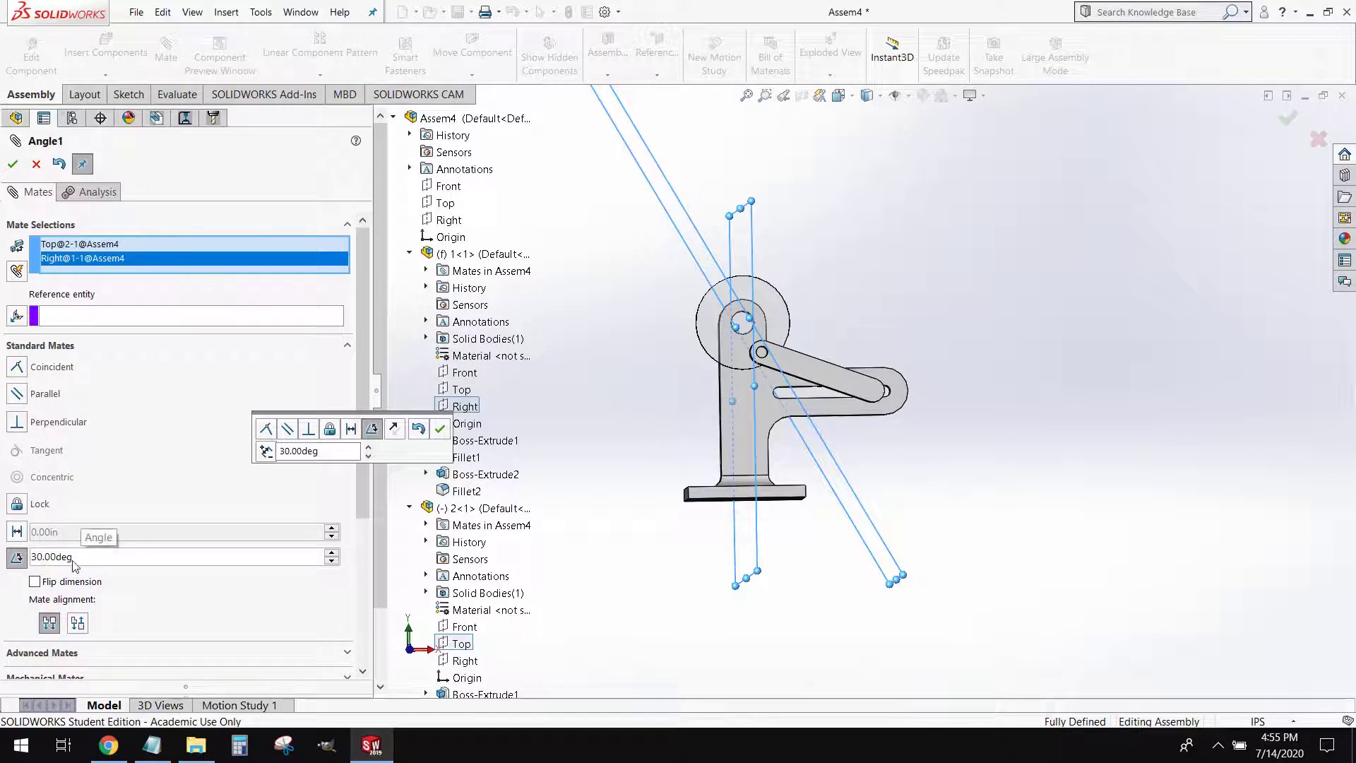
pyautogui.moveTo(679, 373); pyautogui.dragTo(678, 384, button='middle')
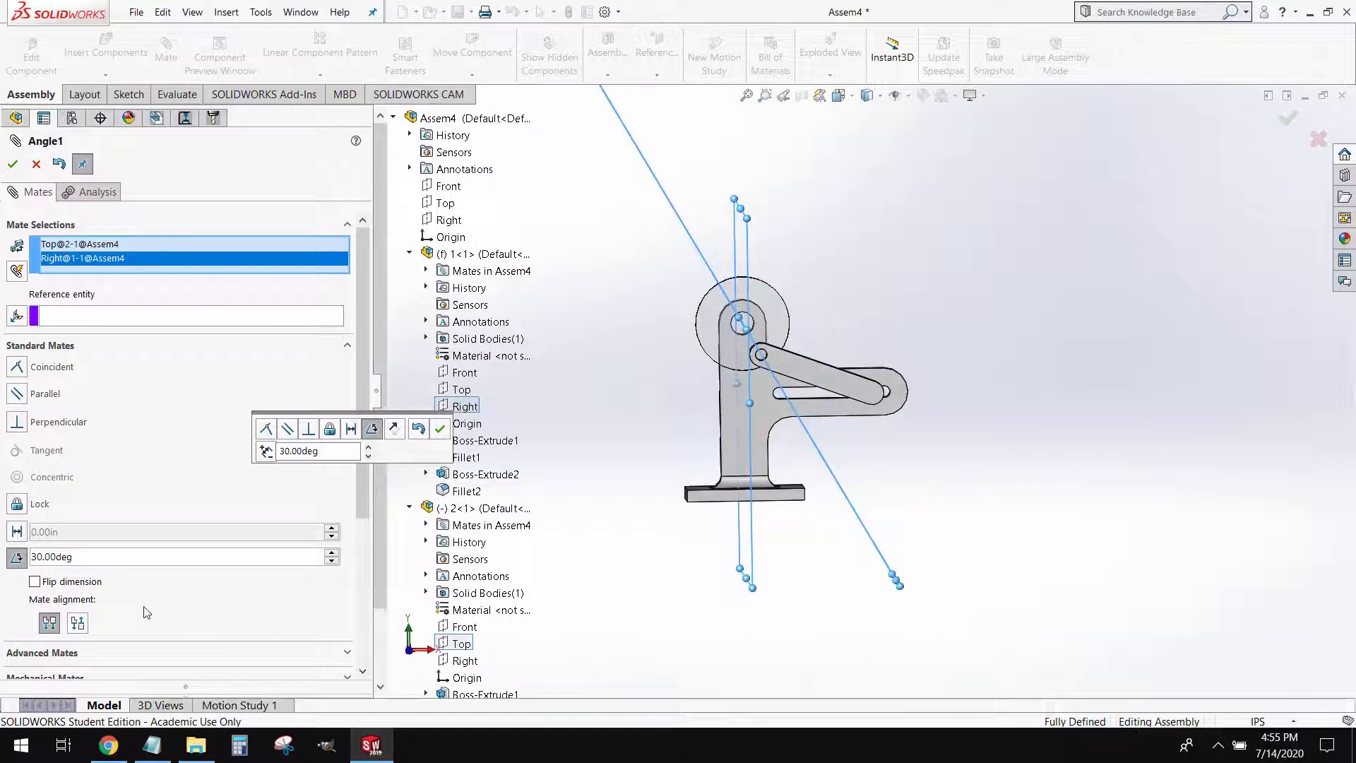
pyautogui.click(78, 623)
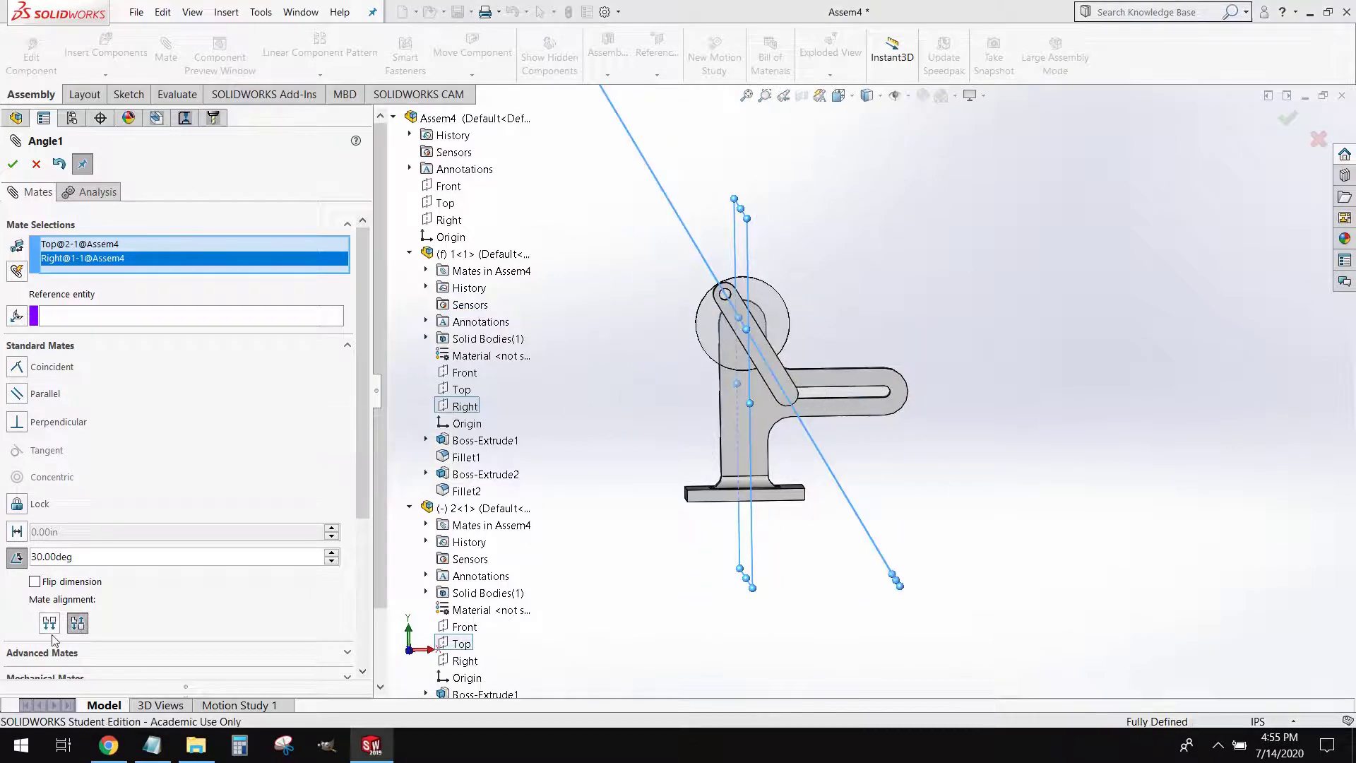
pyautogui.click(49, 625)
pyautogui.click(78, 624)
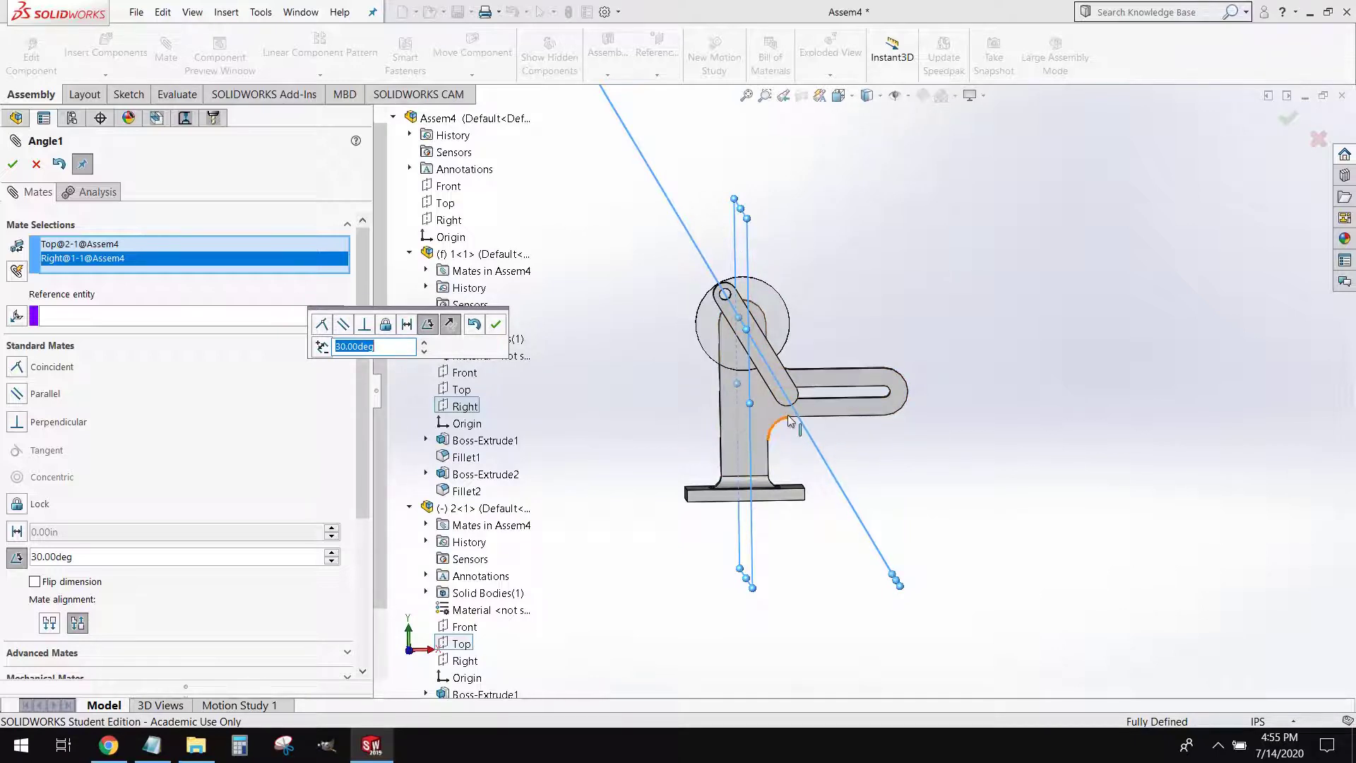
pyautogui.click(55, 623)
pyautogui.click(55, 623)
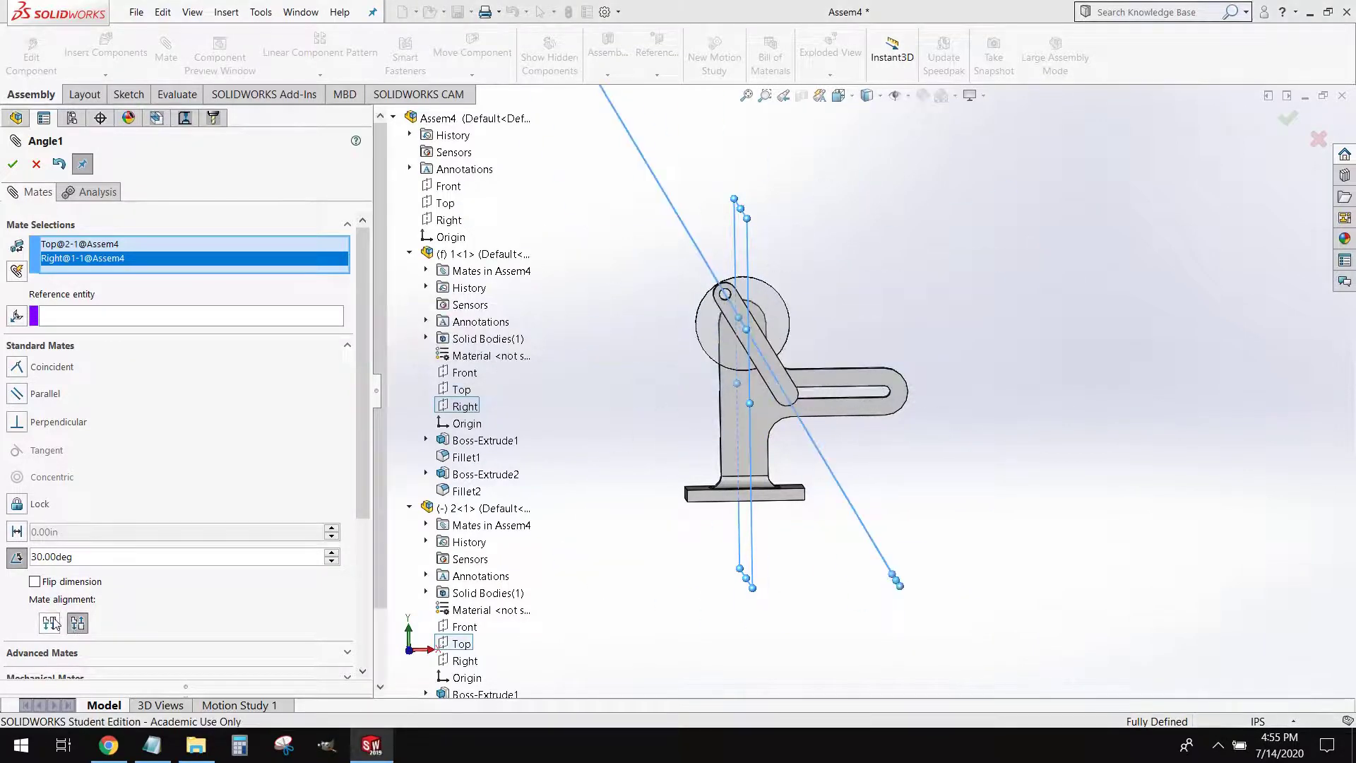
pyautogui.click(56, 623)
pyautogui.click(83, 625)
# Flip the angle mate's dimension and compare both alignments with it, keeping the dimension flipped and the mate anti-aligned
pyautogui.click(35, 581)
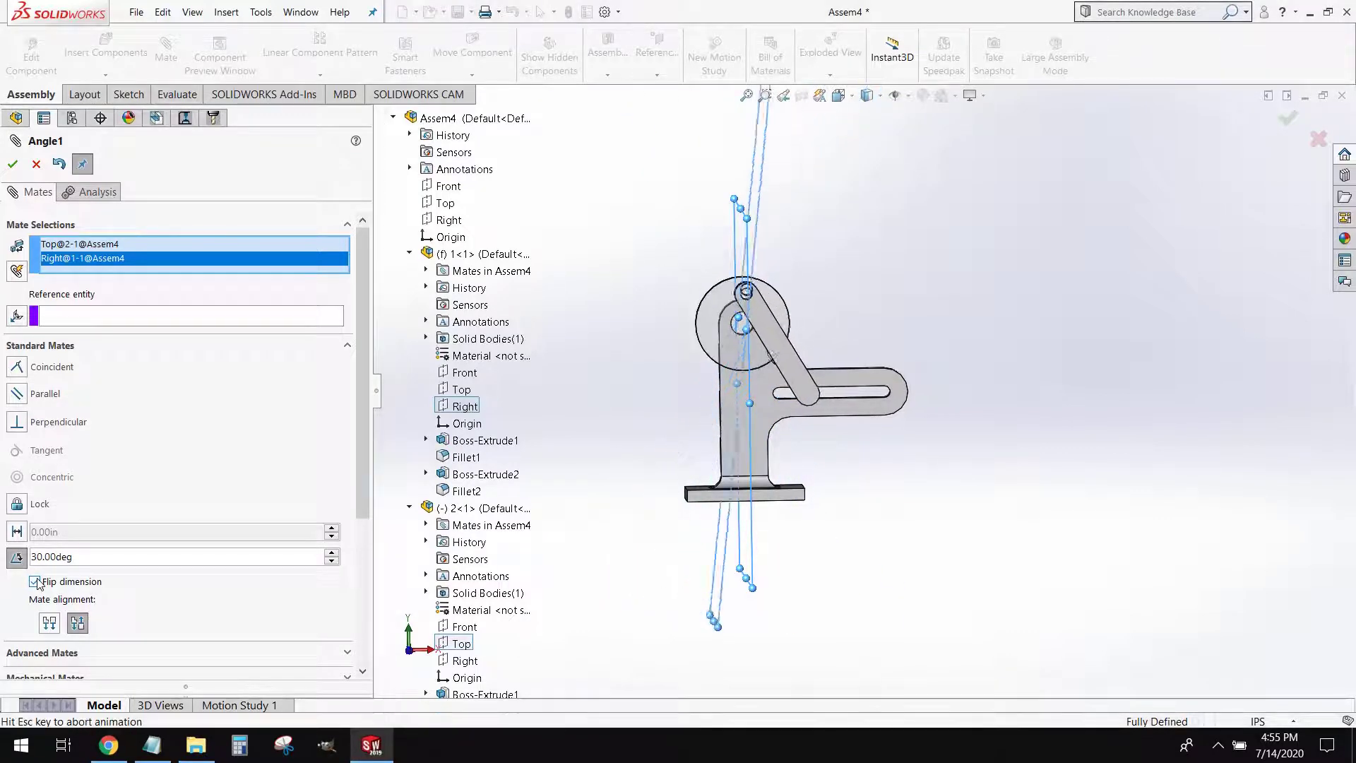
pyautogui.click(36, 582)
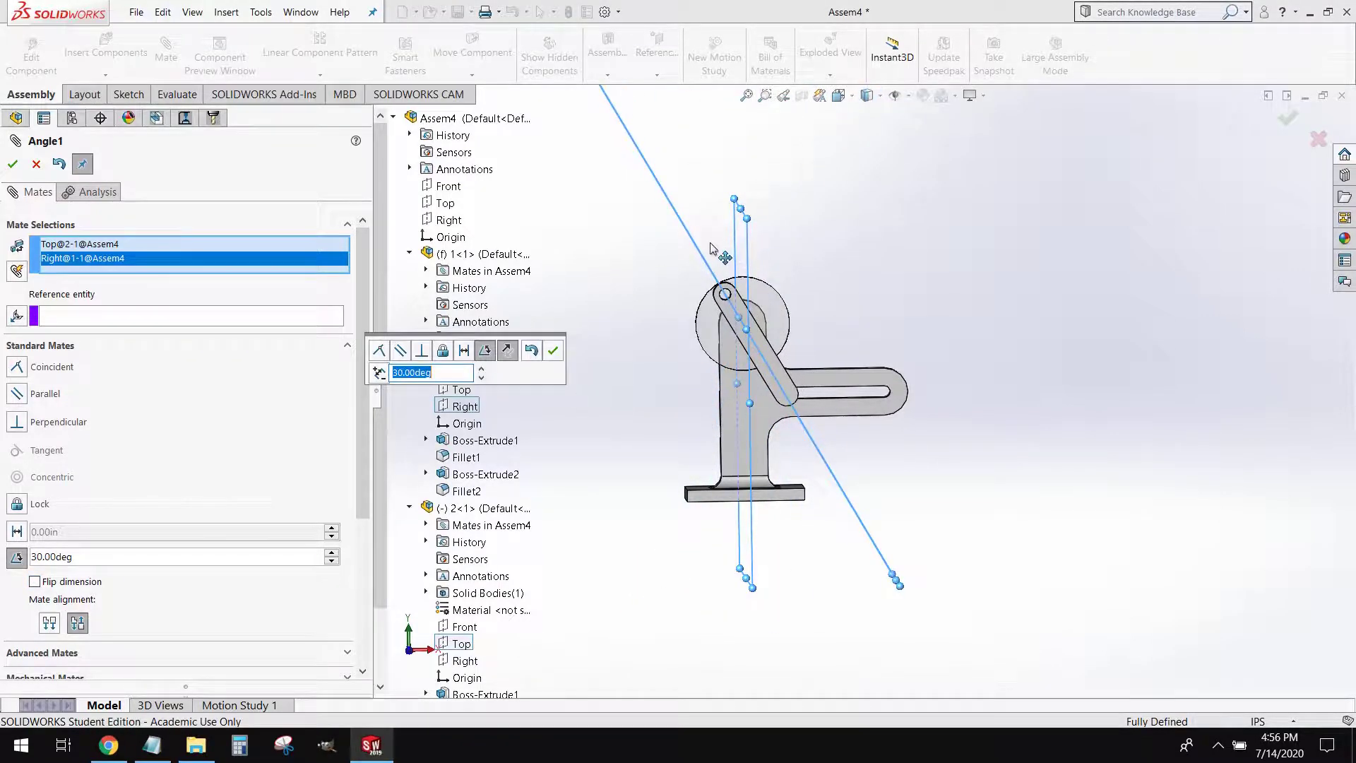
pyautogui.click(44, 583)
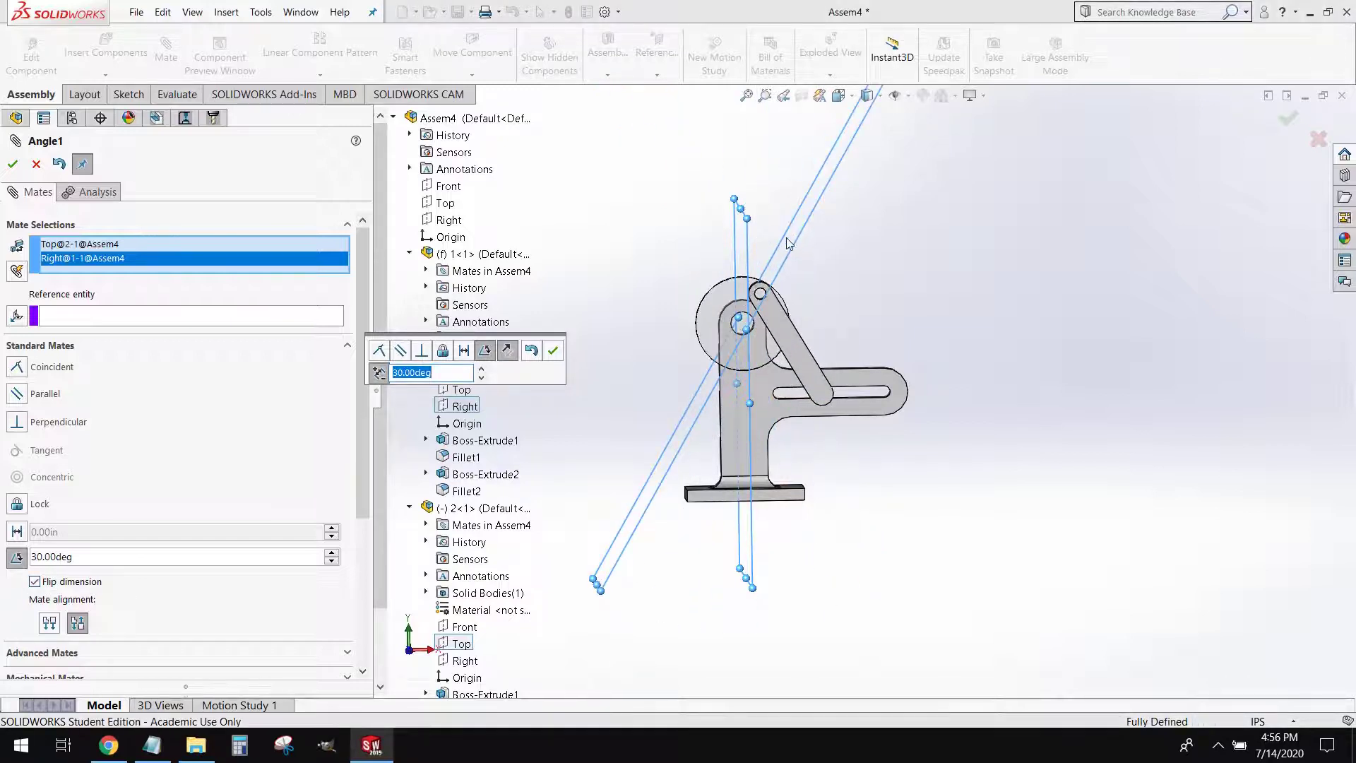
pyautogui.click(50, 624)
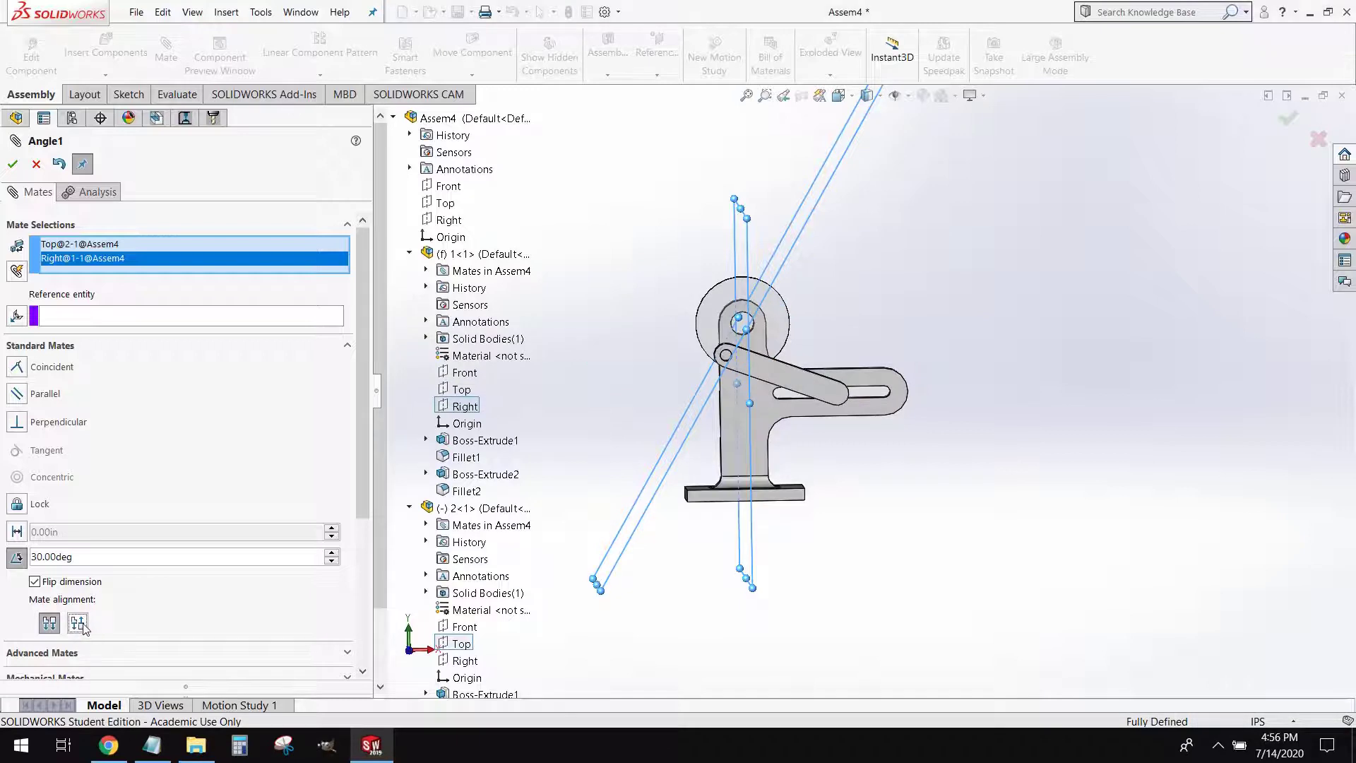
pyautogui.click(77, 622)
pyautogui.click(49, 623)
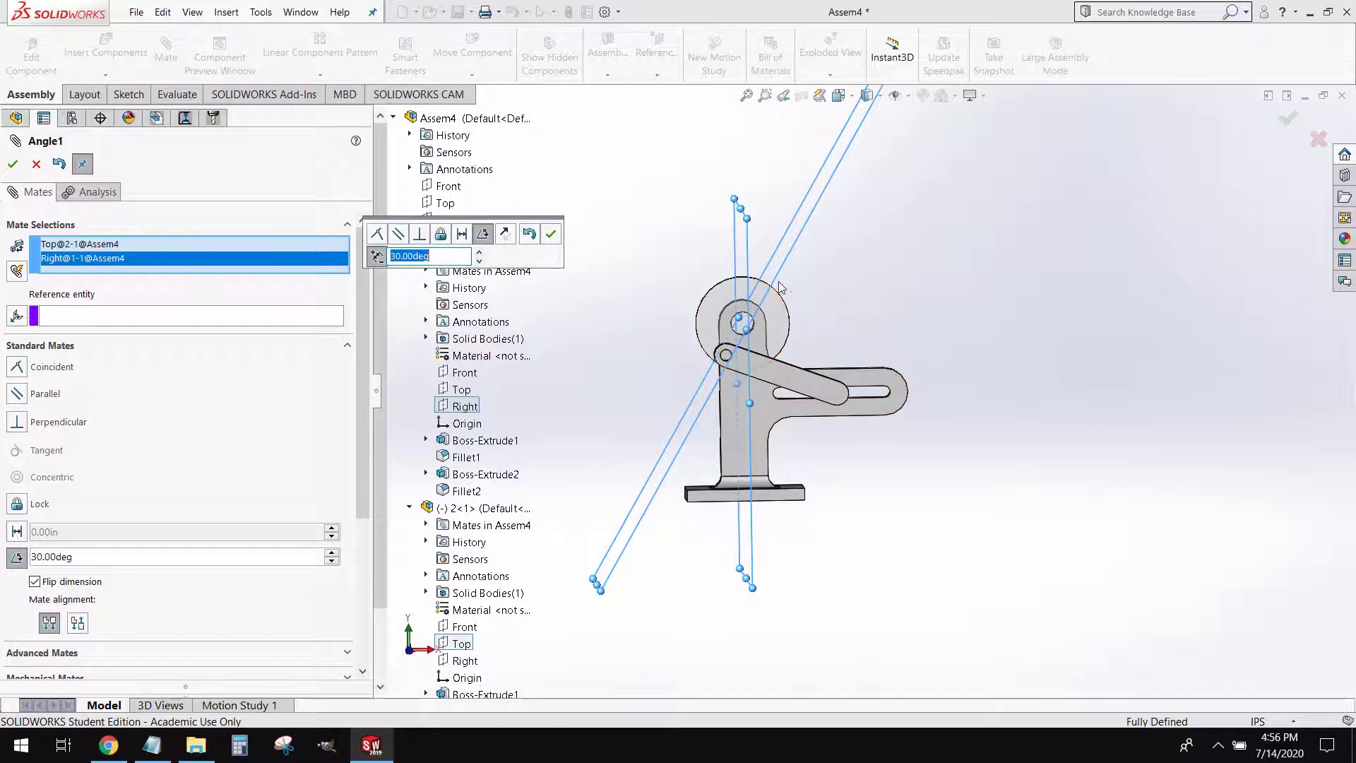
pyautogui.click(78, 623)
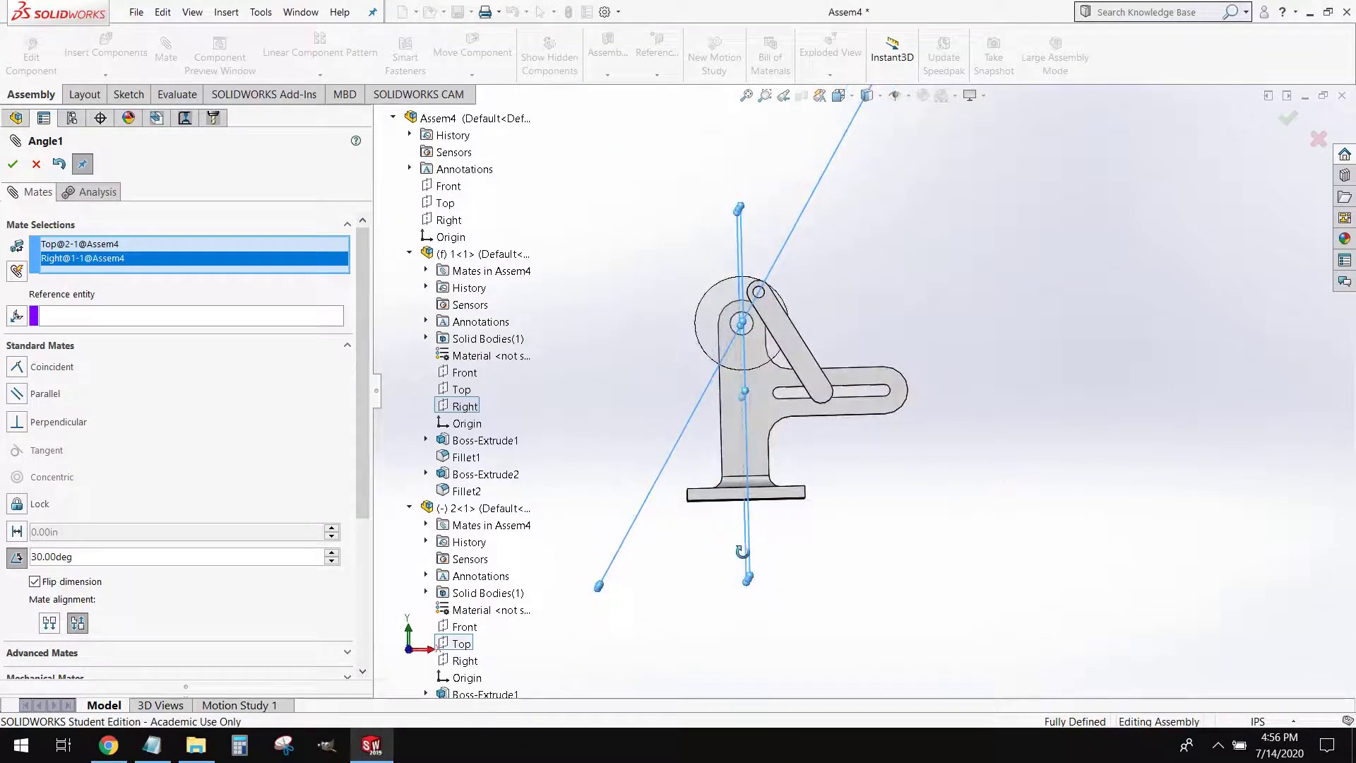
# Try angles of 45° and 50° for the disc's angle mate, and set it back to 45°
pyautogui.moveTo(106, 558); pyautogui.dragTo(12, 545)
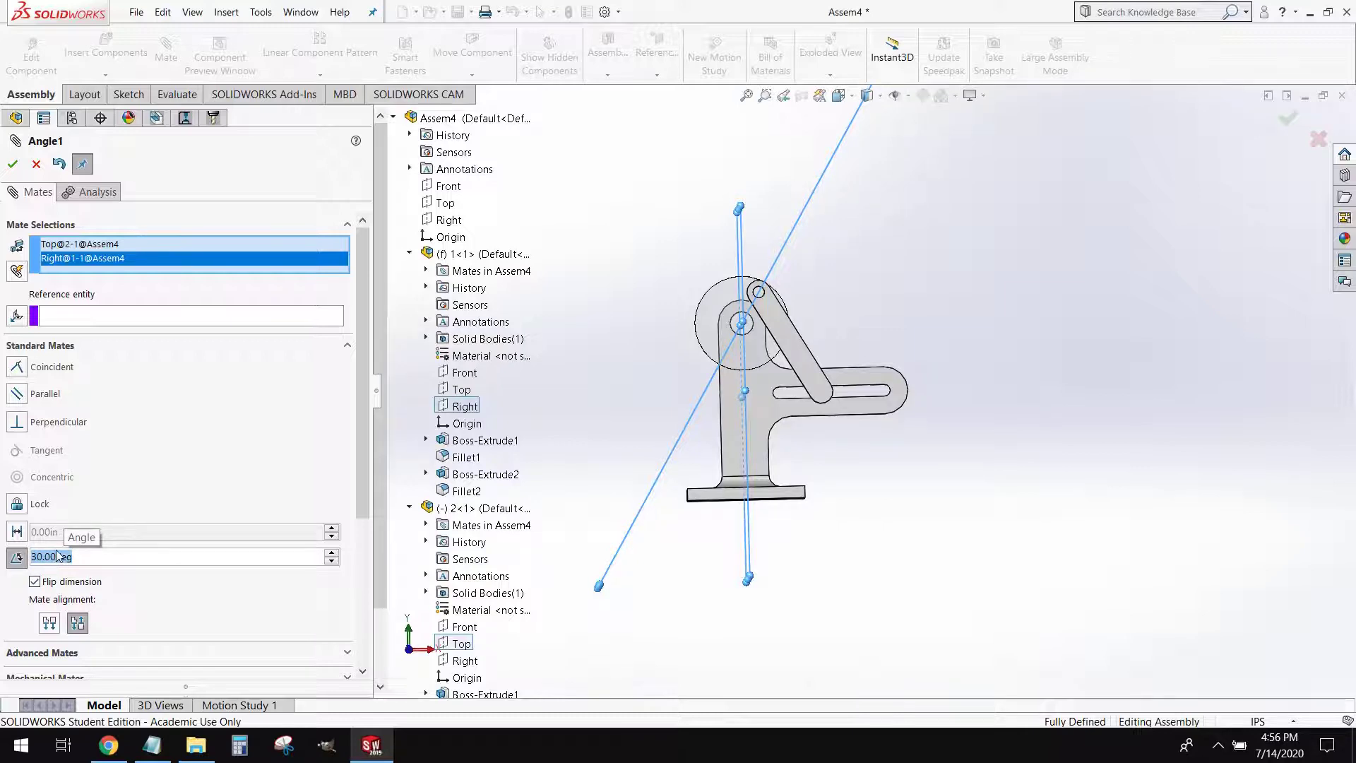
pyautogui.write('45')
pyautogui.press('Return')
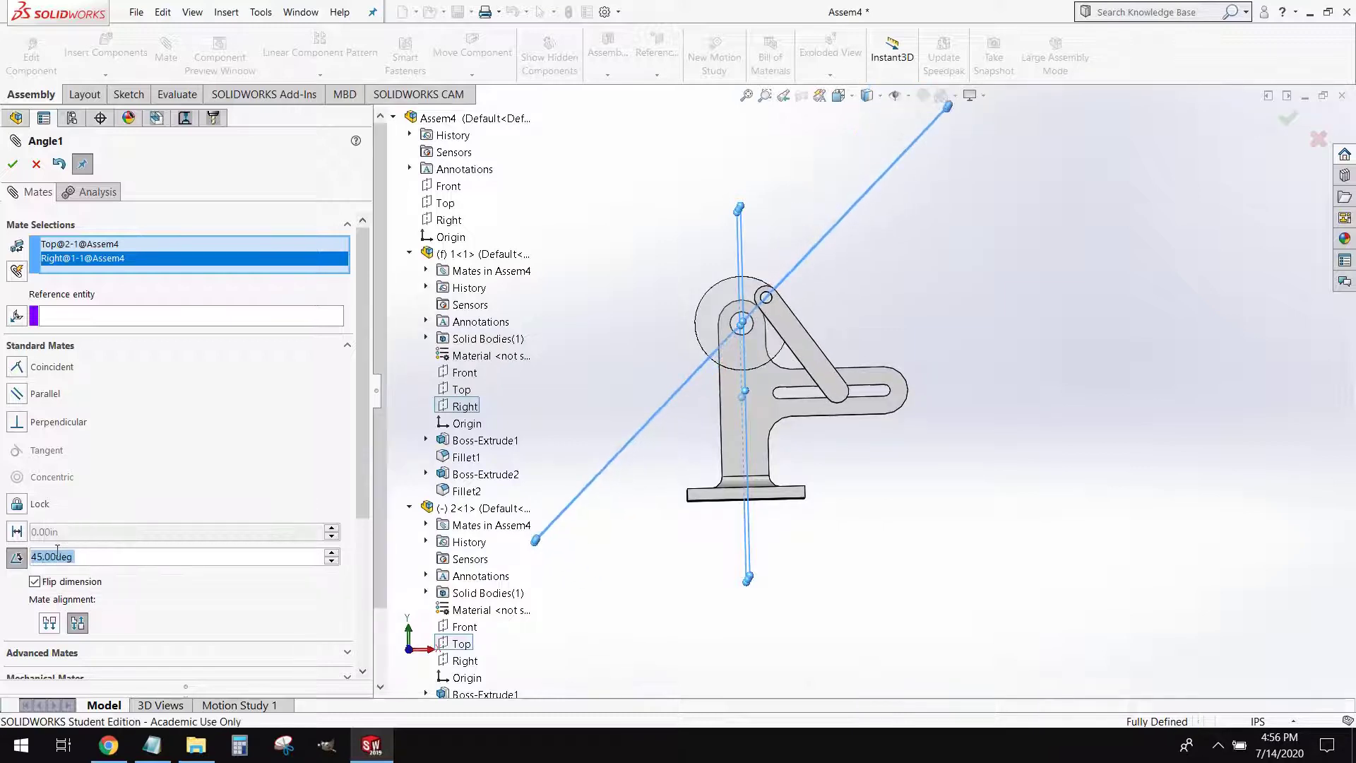
pyautogui.write('50')
pyautogui.press('Return')
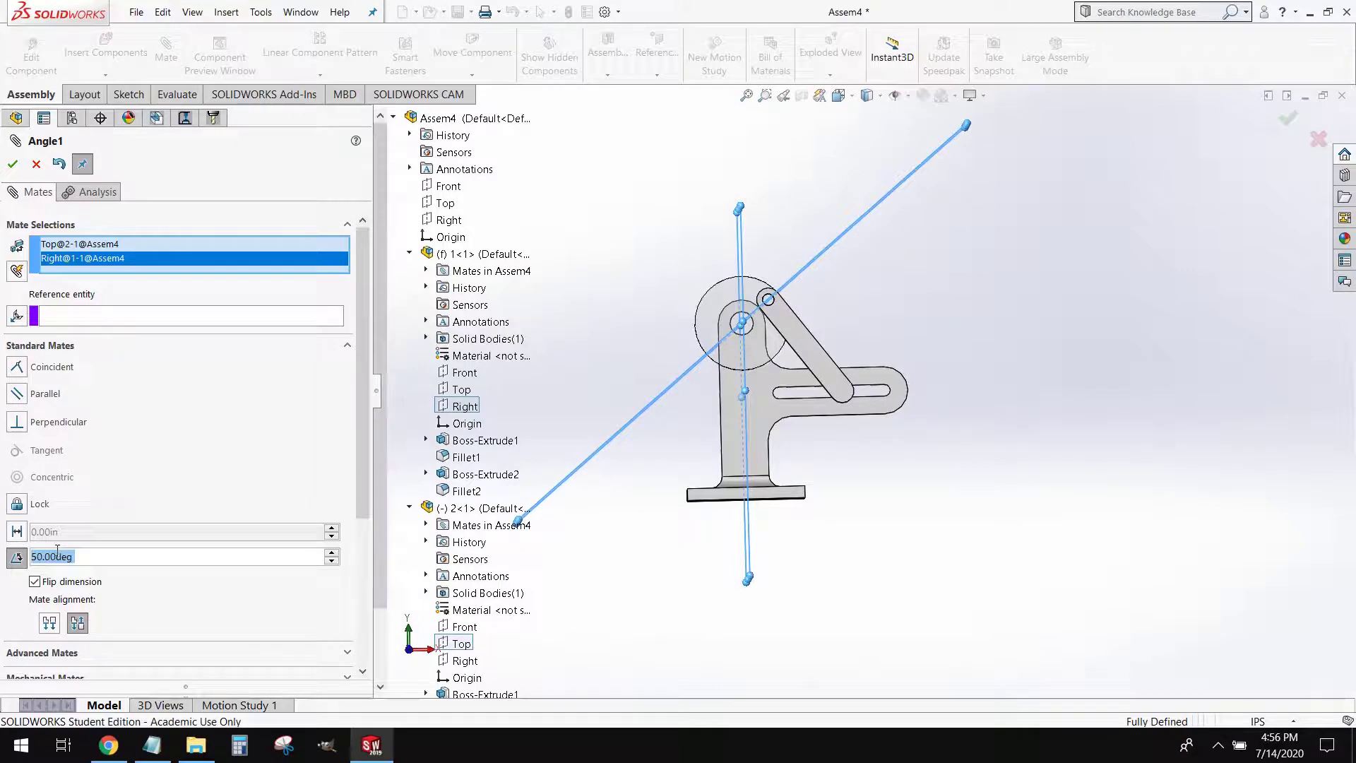
pyautogui.write('45')
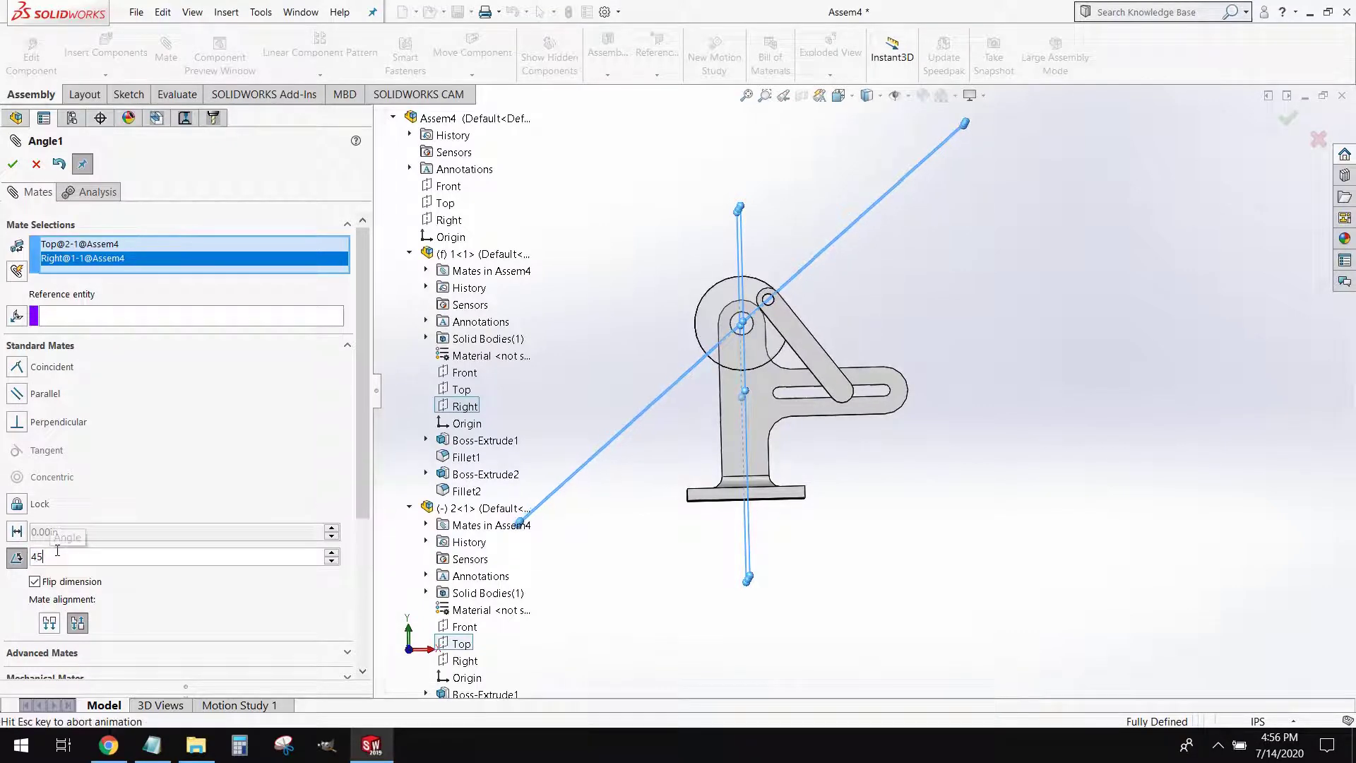
pyautogui.press('Return')
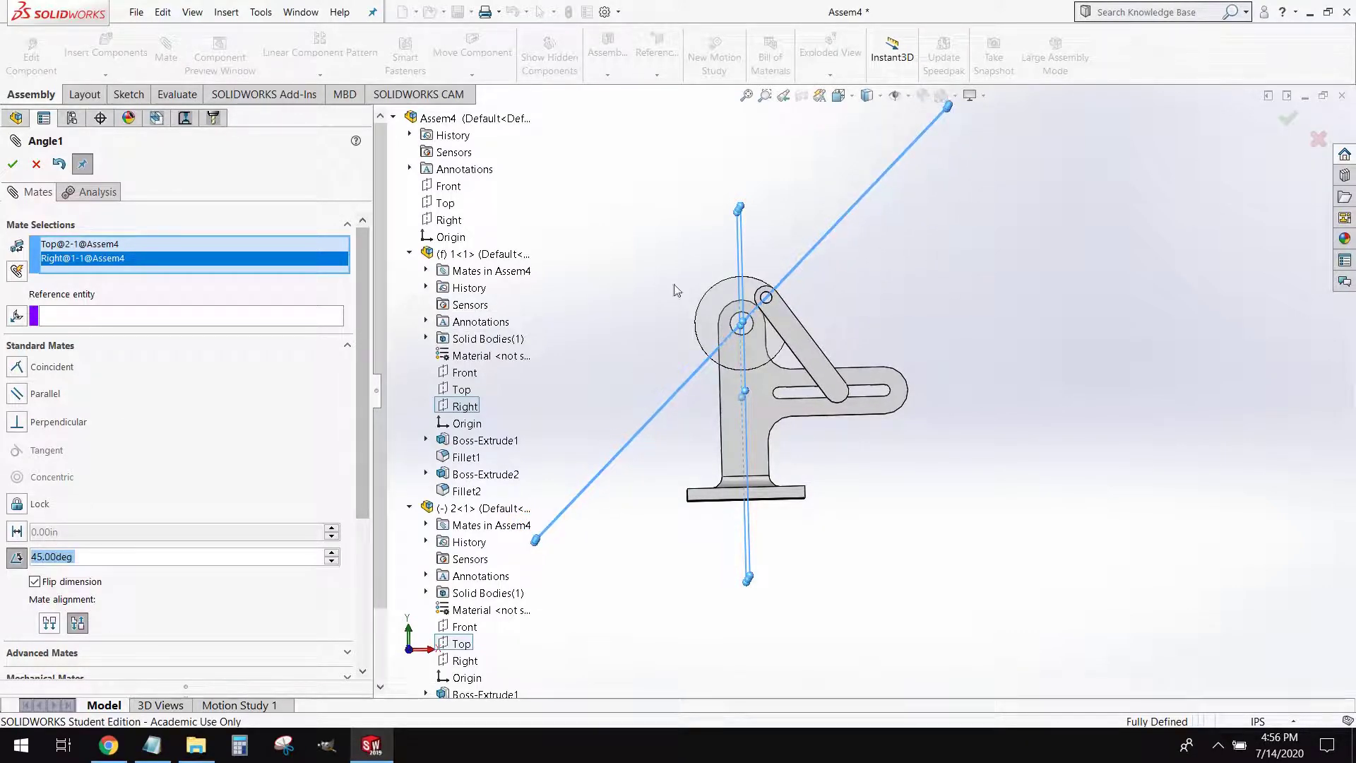
# Inspect the disc and link arm position, accept the 45° angle mate and finish mating
pyautogui.moveTo(673, 291)
pyautogui.mouseDown(button='middle')
pyautogui.moveTo(678, 312)
pyautogui.moveTo(695, 300)
pyautogui.mouseUp(button='middle')
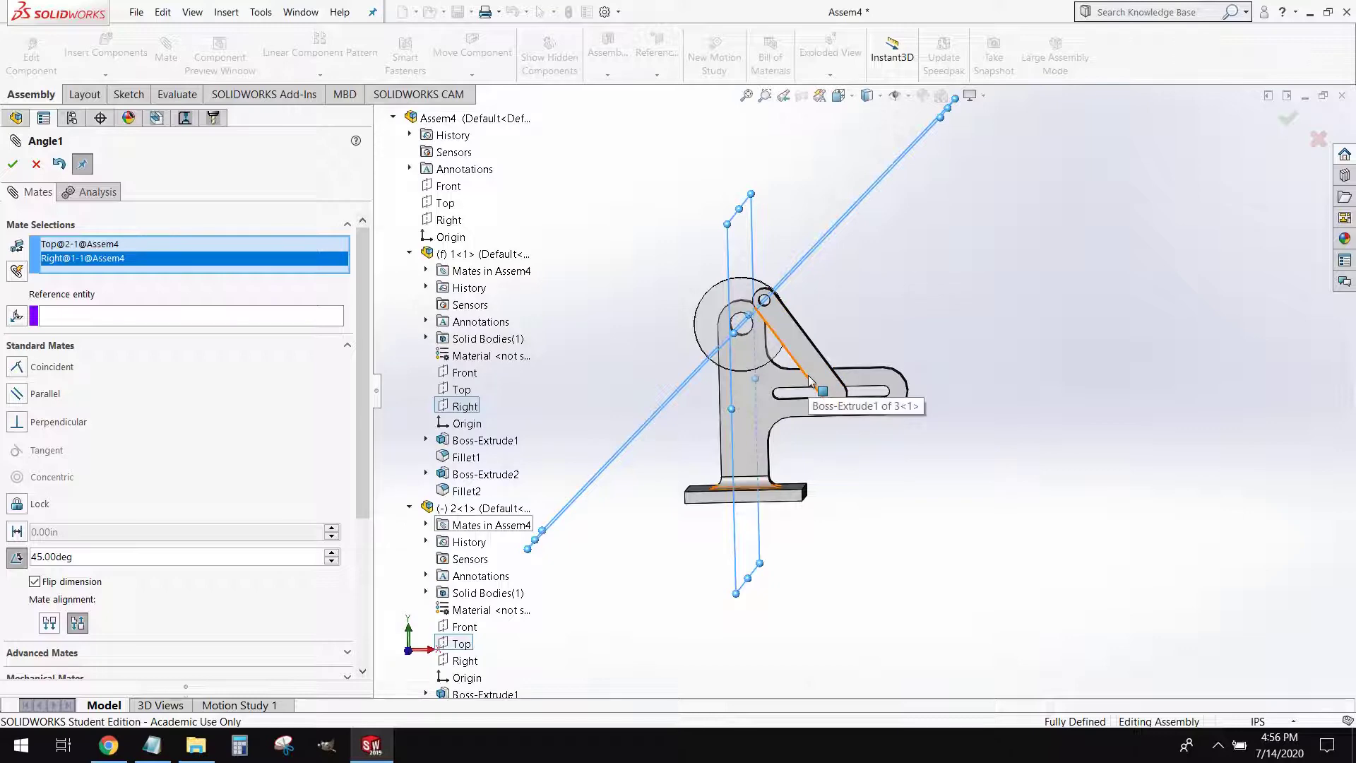
pyautogui.moveTo(667, 485)
pyautogui.mouseDown(button='middle')
pyautogui.moveTo(710, 469)
pyautogui.moveTo(653, 484)
pyautogui.moveTo(668, 500)
pyautogui.mouseUp(button='middle')
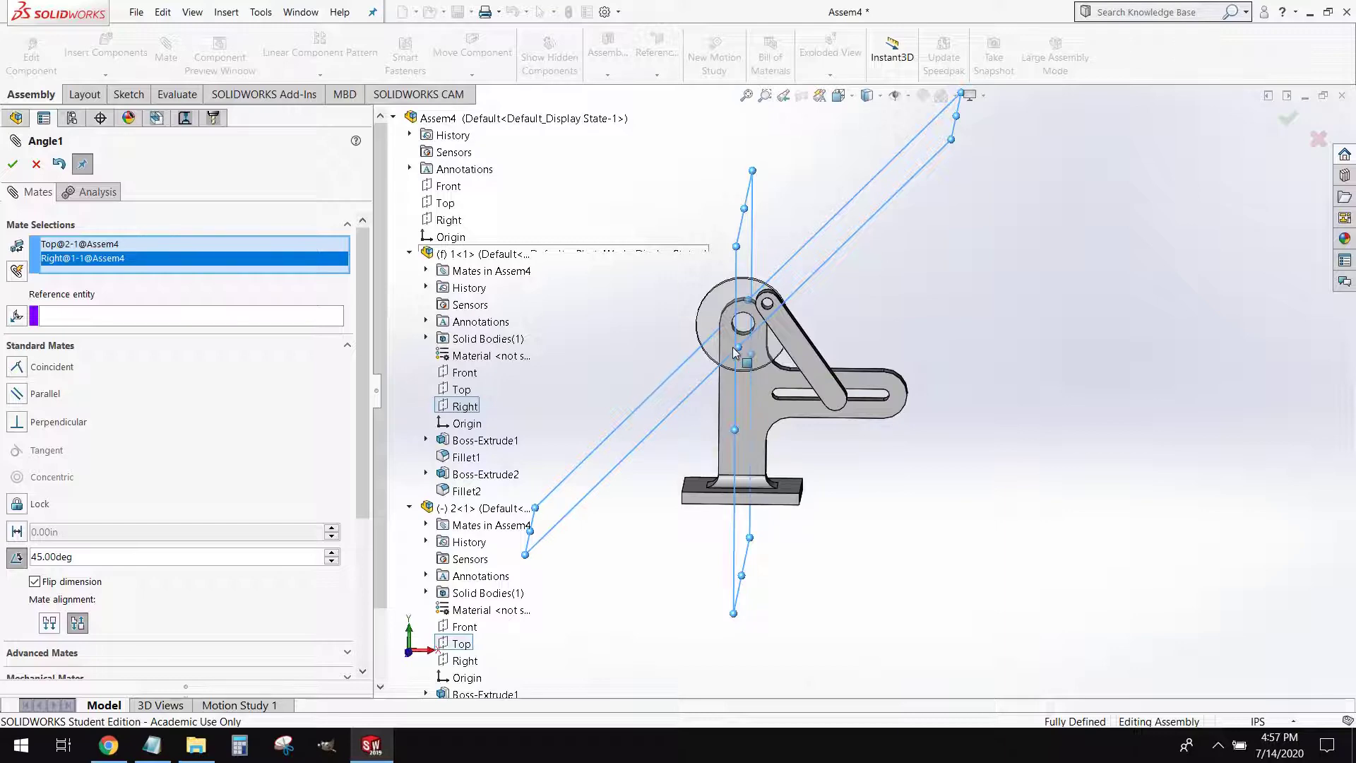
pyautogui.moveTo(822, 489)
pyautogui.mouseDown(button='middle')
pyautogui.moveTo(867, 539)
pyautogui.moveTo(836, 448)
pyautogui.moveTo(878, 463)
pyautogui.moveTo(835, 463)
pyautogui.moveTo(835, 485)
pyautogui.mouseUp(button='middle')
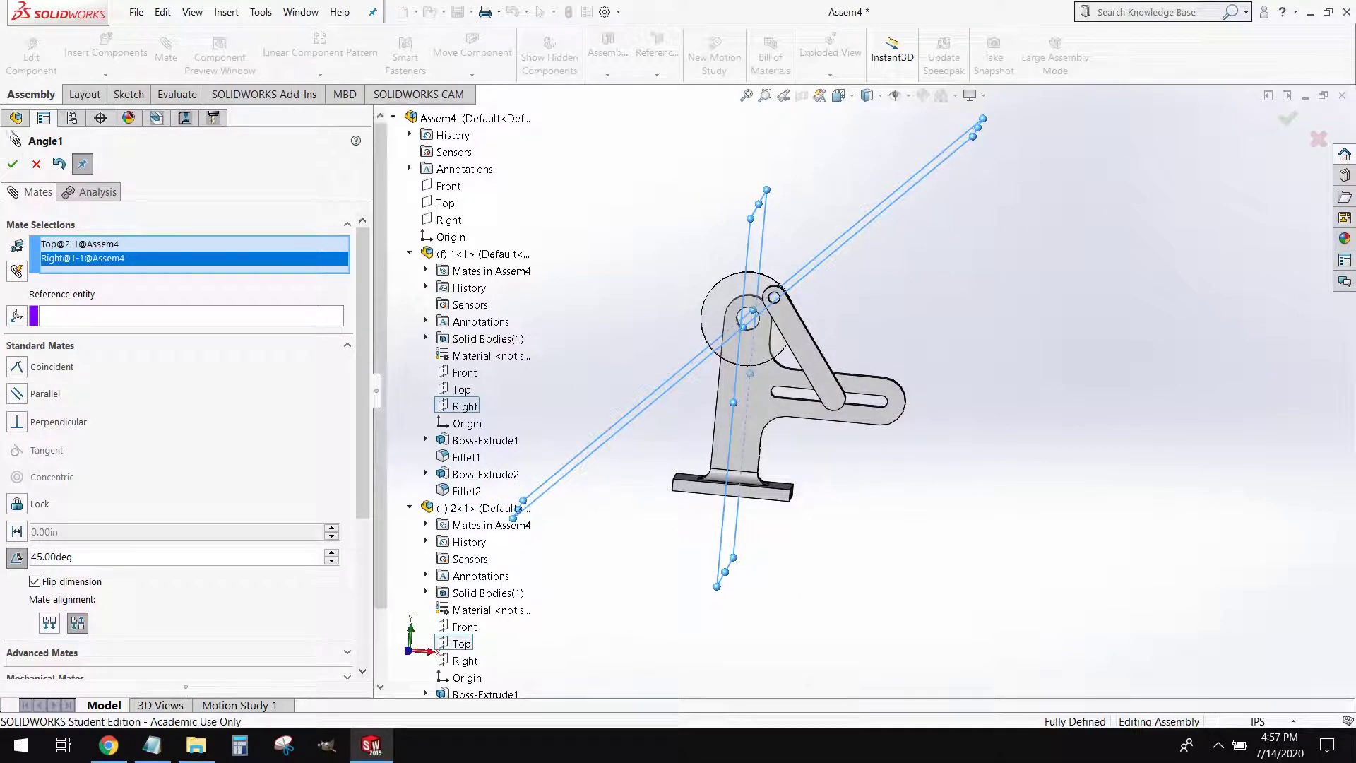
pyautogui.click(12, 165)
pyautogui.click(12, 166)
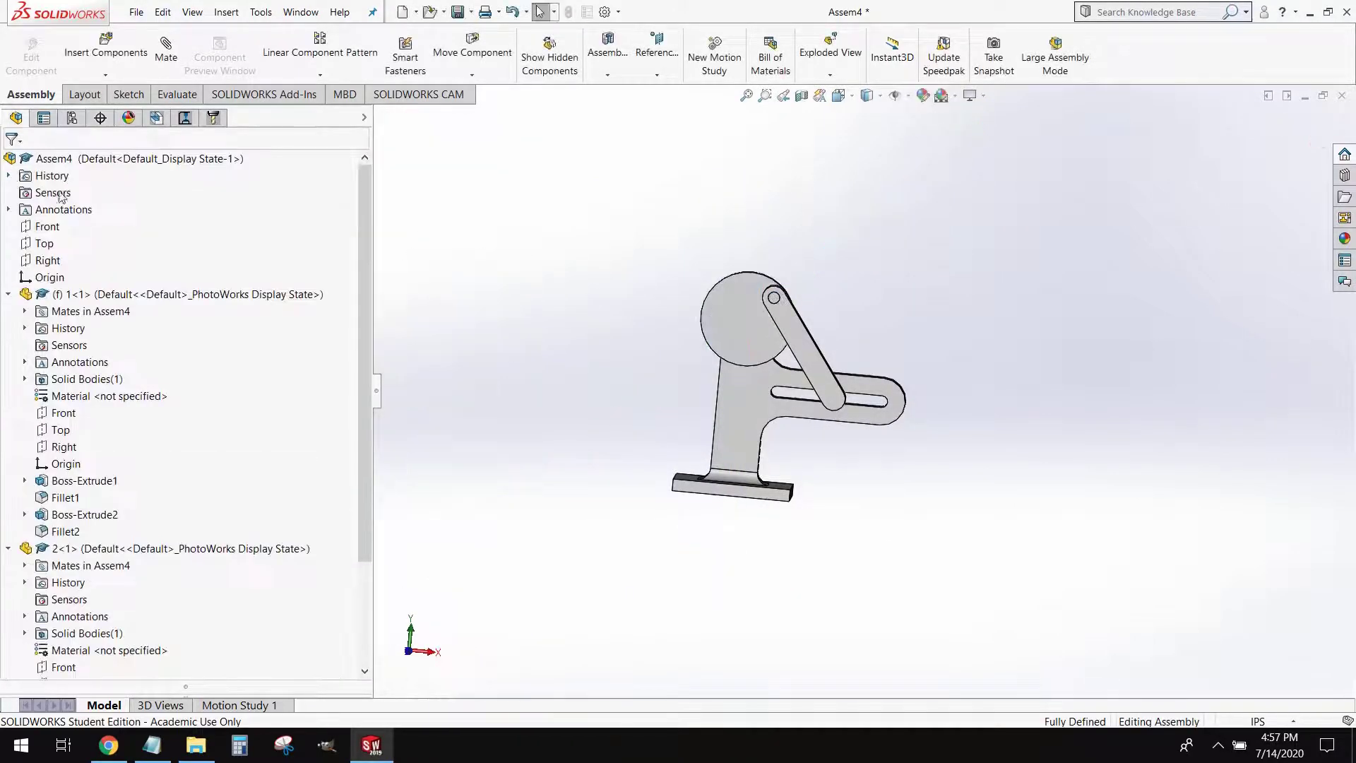
pyautogui.moveTo(809, 405); pyautogui.dragTo(762, 443, button='middle')
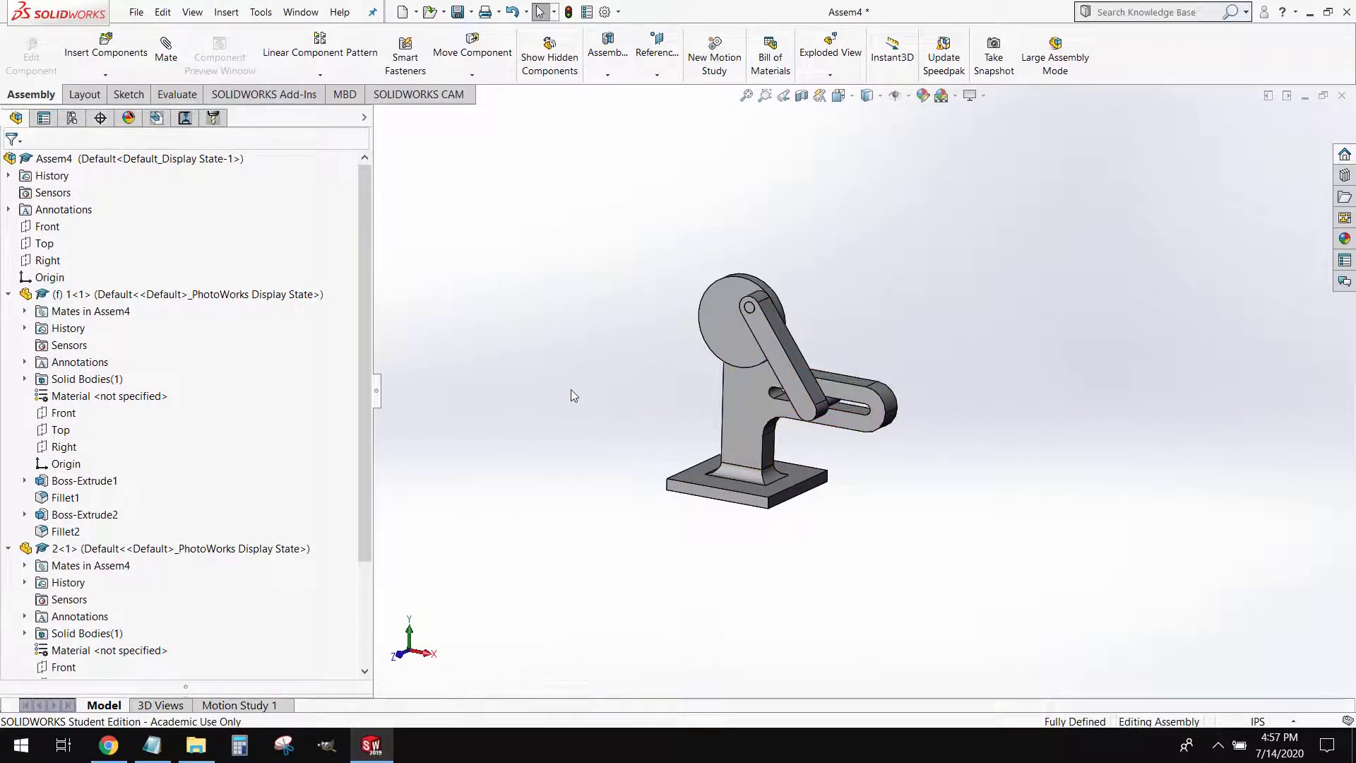
# Create a new assembly and place 4.SLDPRT as its first component
pyautogui.click(136, 12)
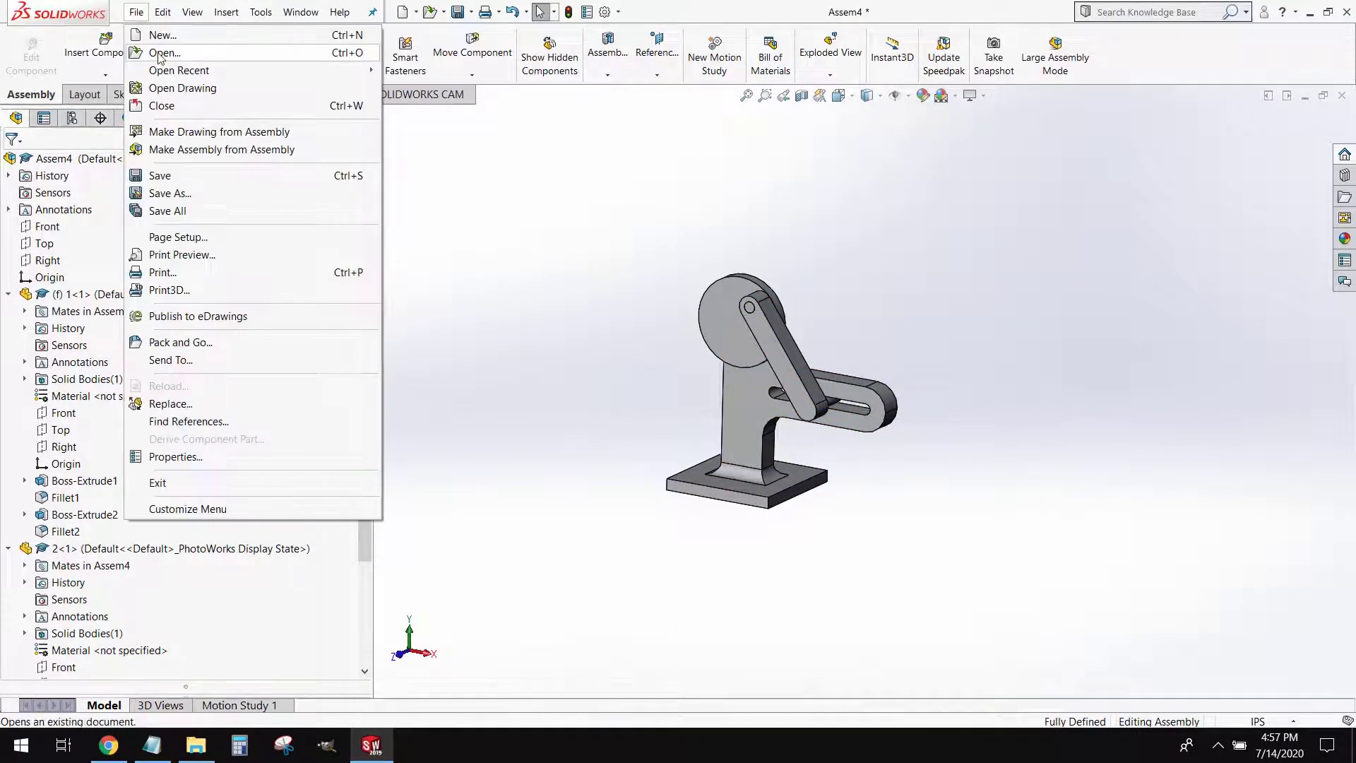
pyautogui.click(159, 32)
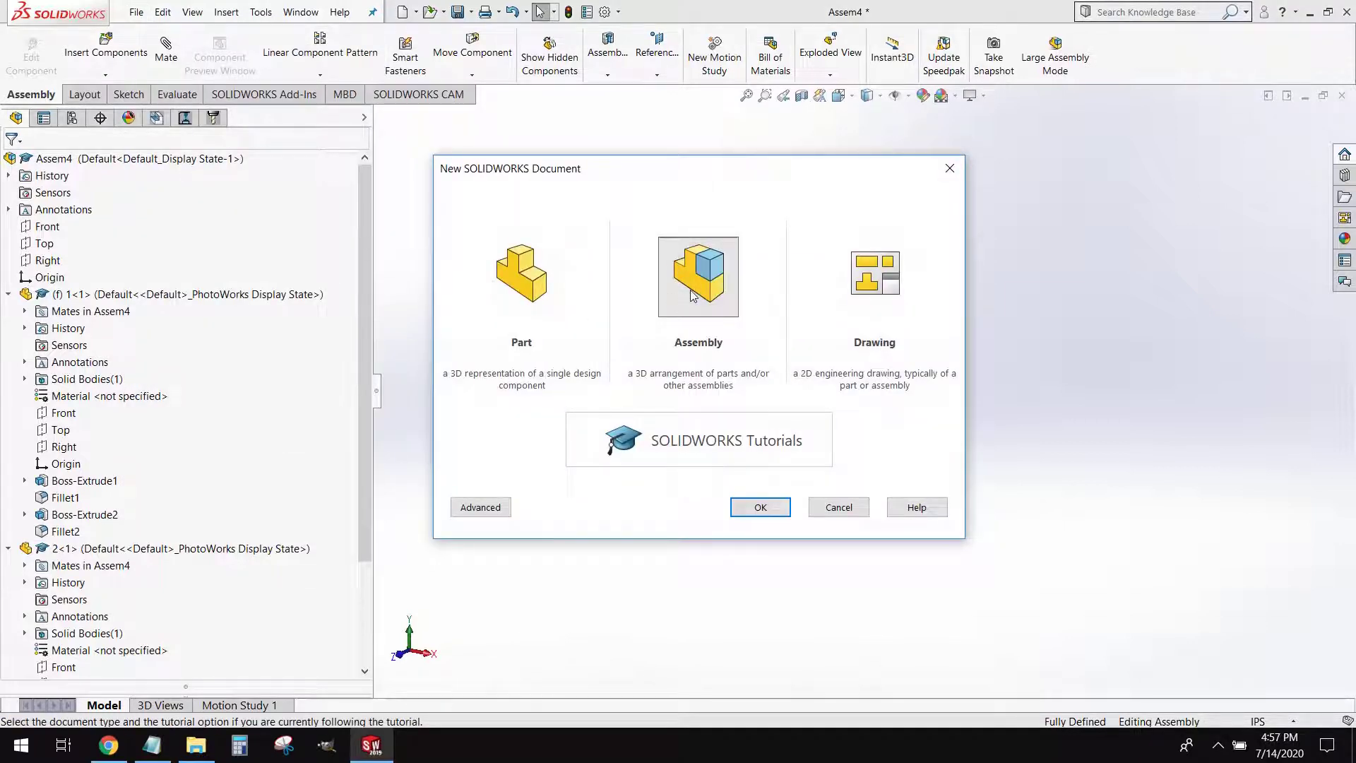
pyautogui.click(759, 506)
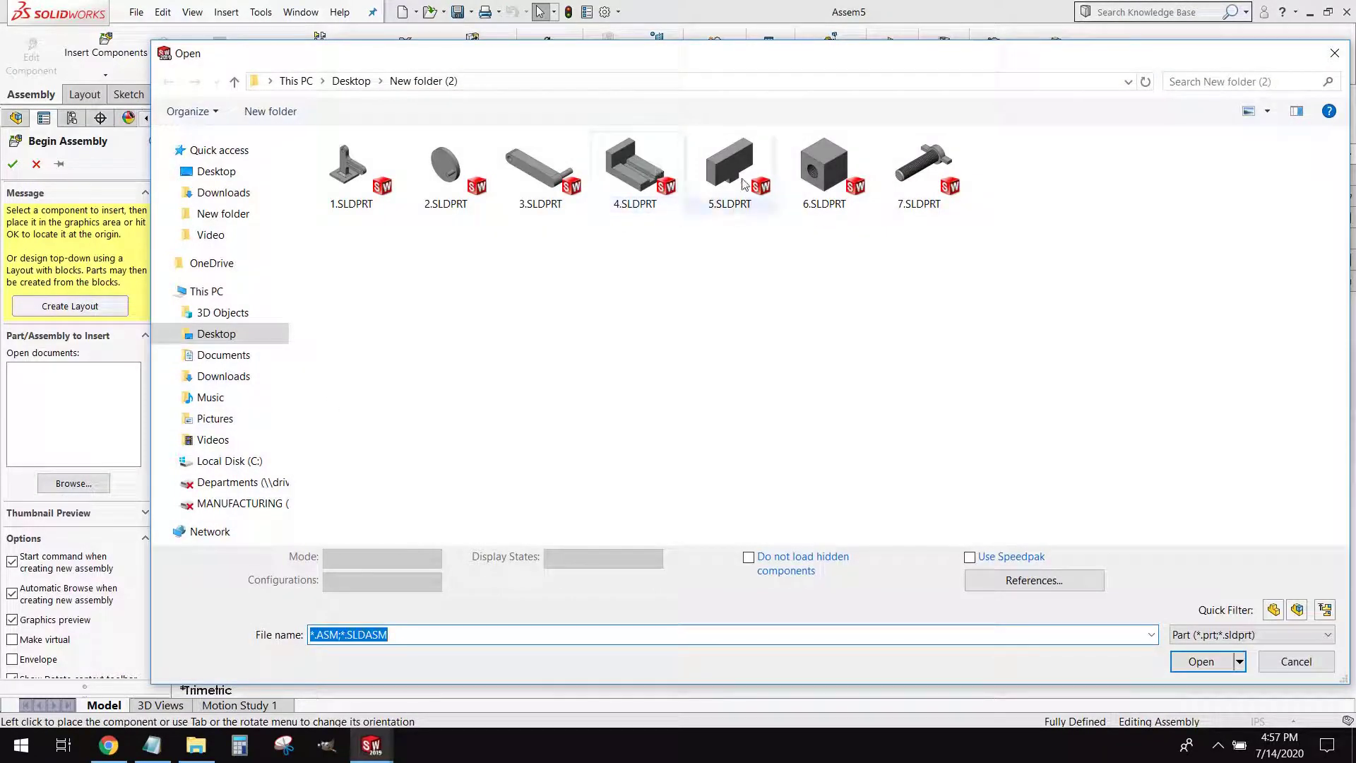
pyautogui.click(640, 176)
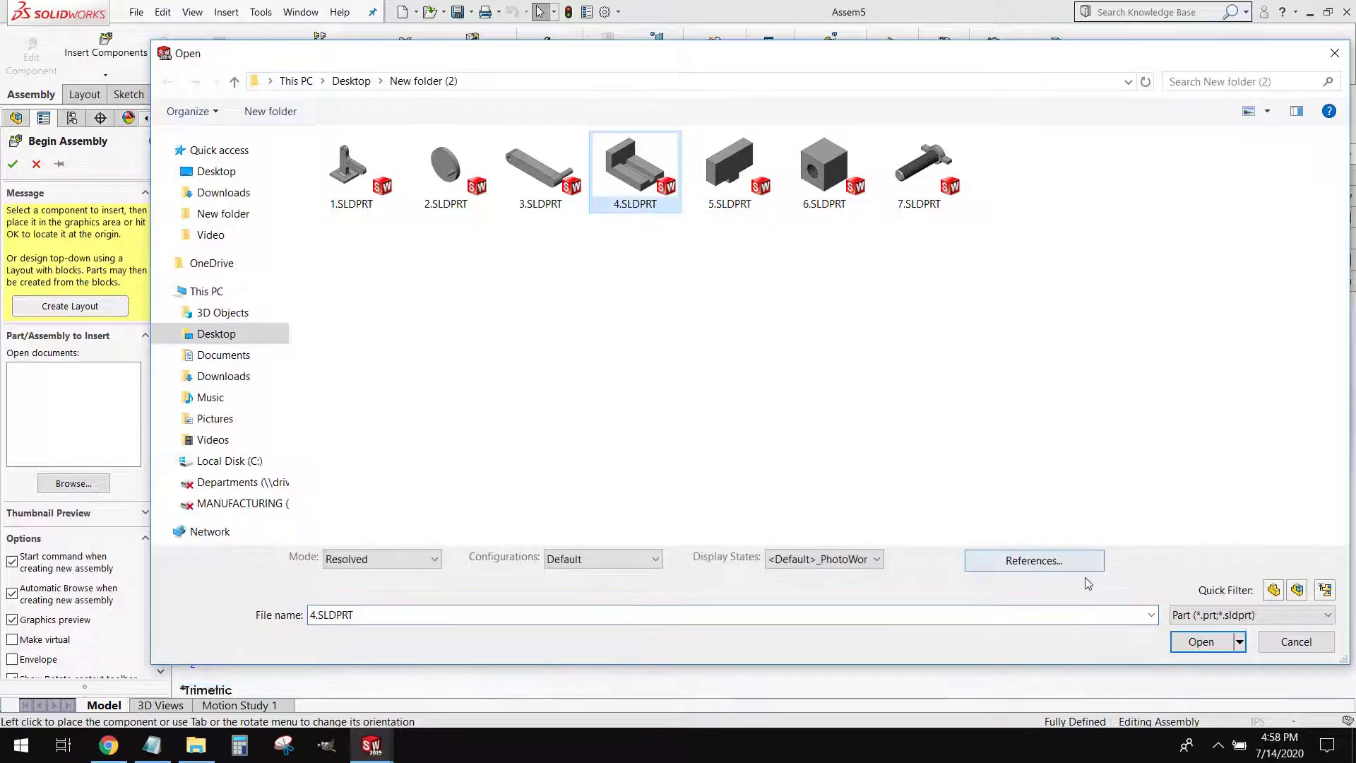
pyautogui.click(1200, 641)
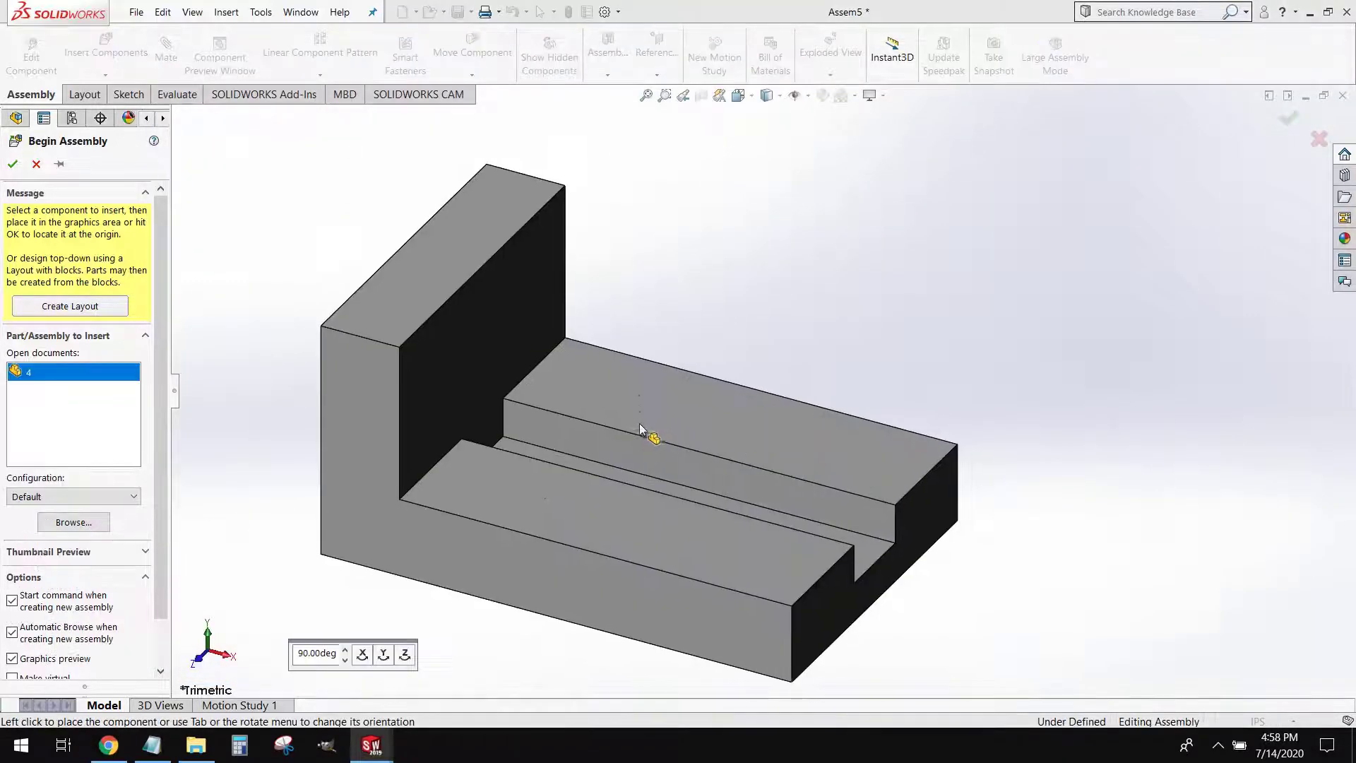
pyautogui.click(638, 358)
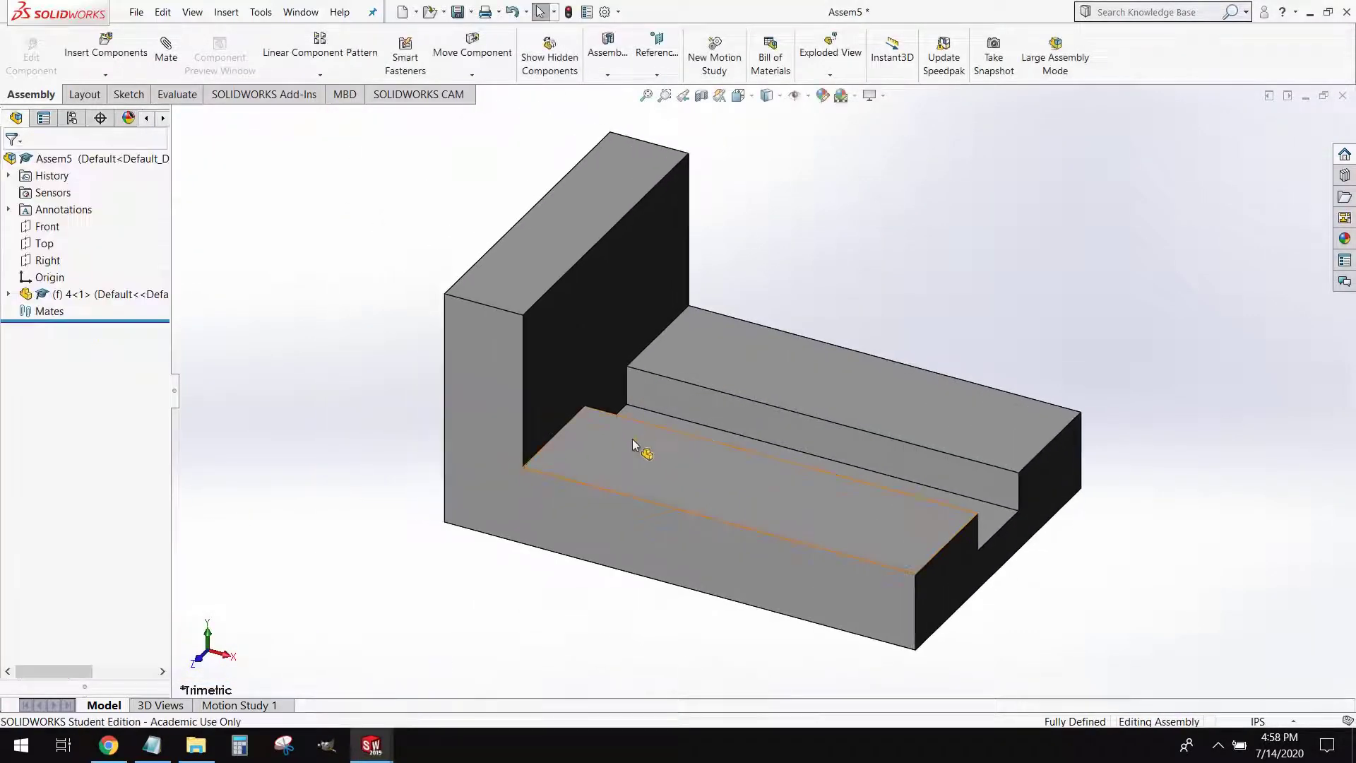
# Insert 5.SLDPRT near the open end of the slotted base and move it closer to the base
pyautogui.scroll(3, 630, 485)
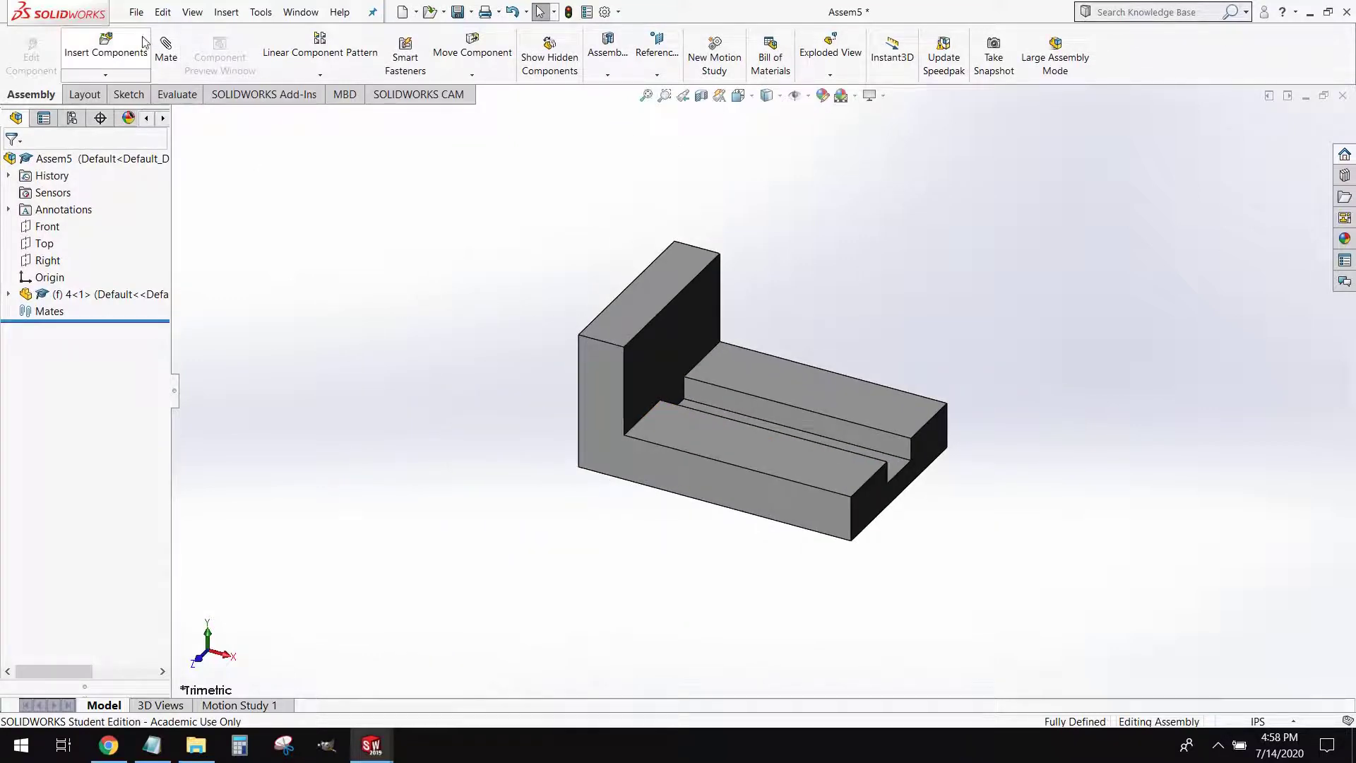
pyautogui.click(106, 48)
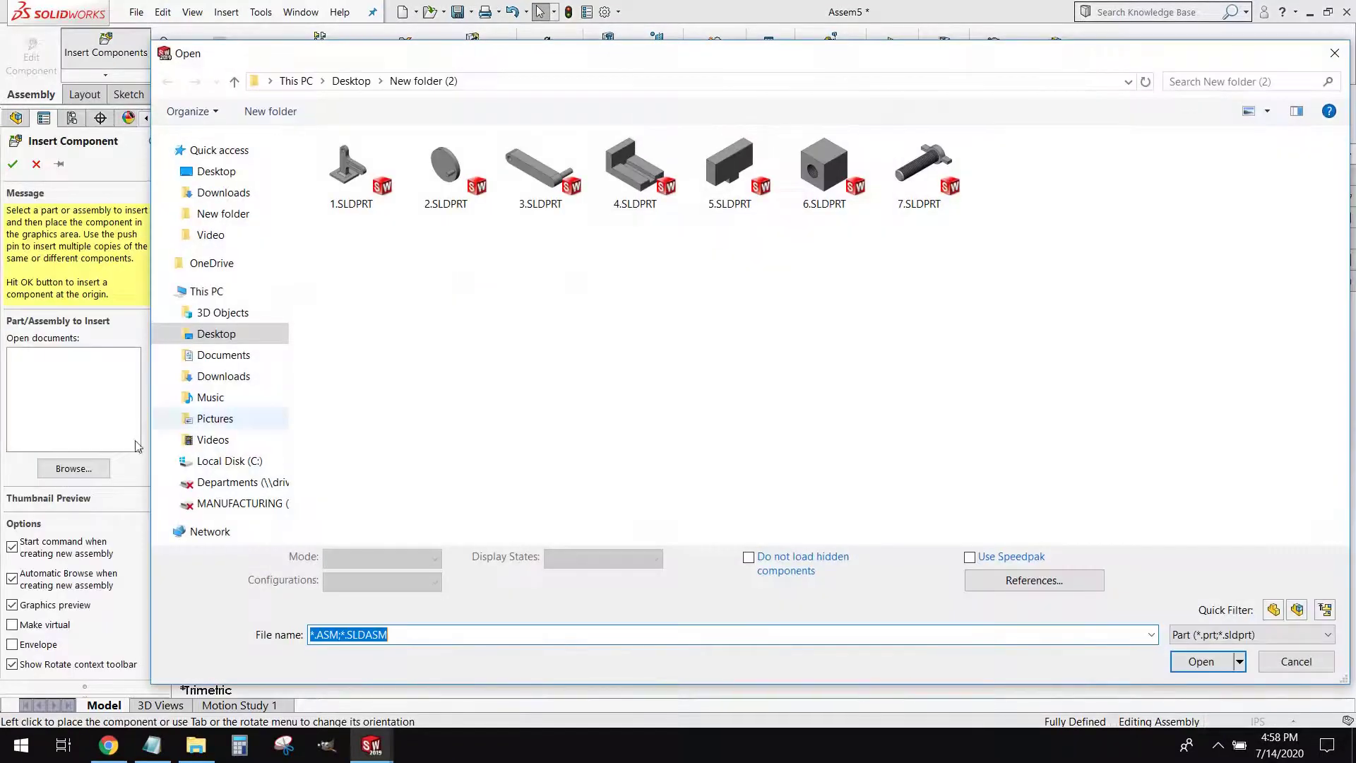
pyautogui.click(716, 159)
pyautogui.click(1200, 641)
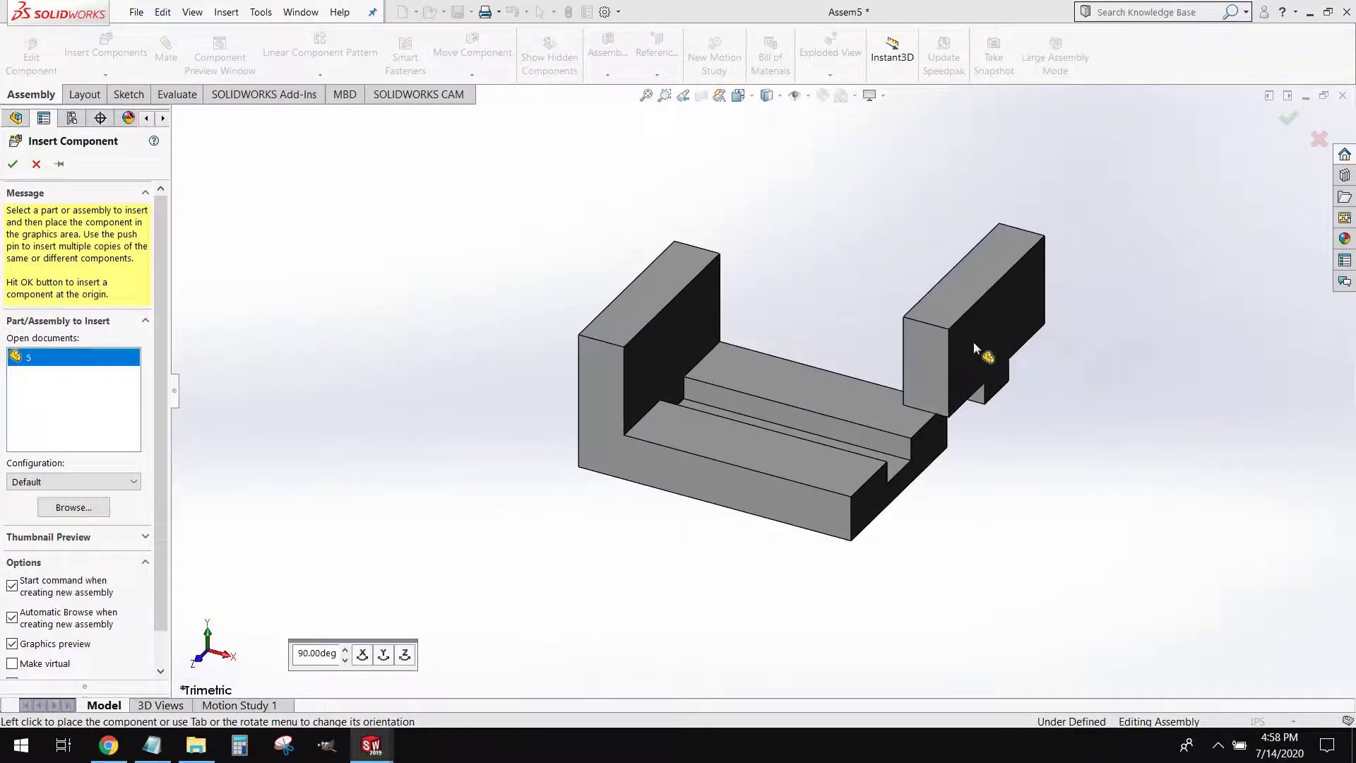
pyautogui.click(980, 352)
pyautogui.moveTo(968, 586); pyautogui.dragTo(994, 396, button='middle')
pyautogui.moveTo(987, 325); pyautogui.dragTo(927, 336)
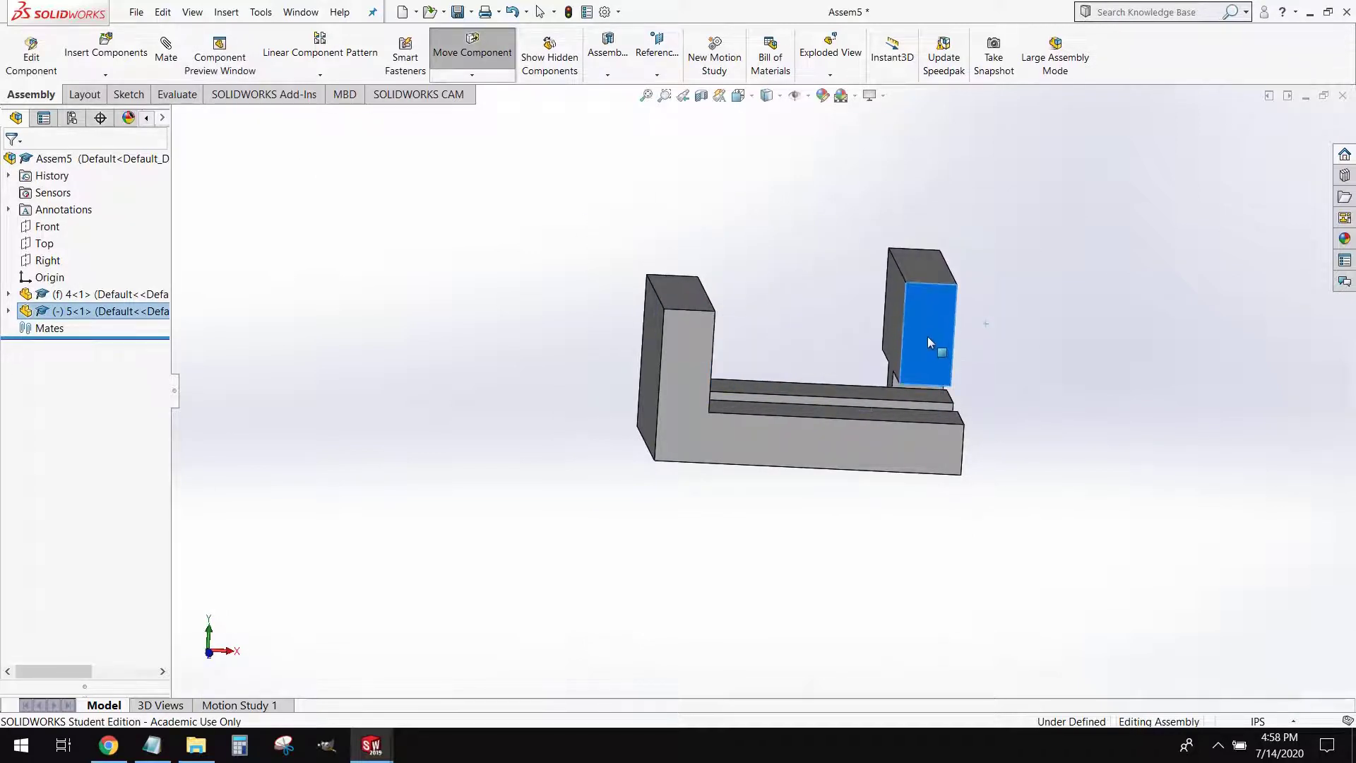
pyautogui.press('Escape')
# Clear the preselected face and add a coincident mate between the base's top face beside the slot and the underside of part 5
pyautogui.moveTo(927, 336); pyautogui.dragTo(905, 489, button='middle')
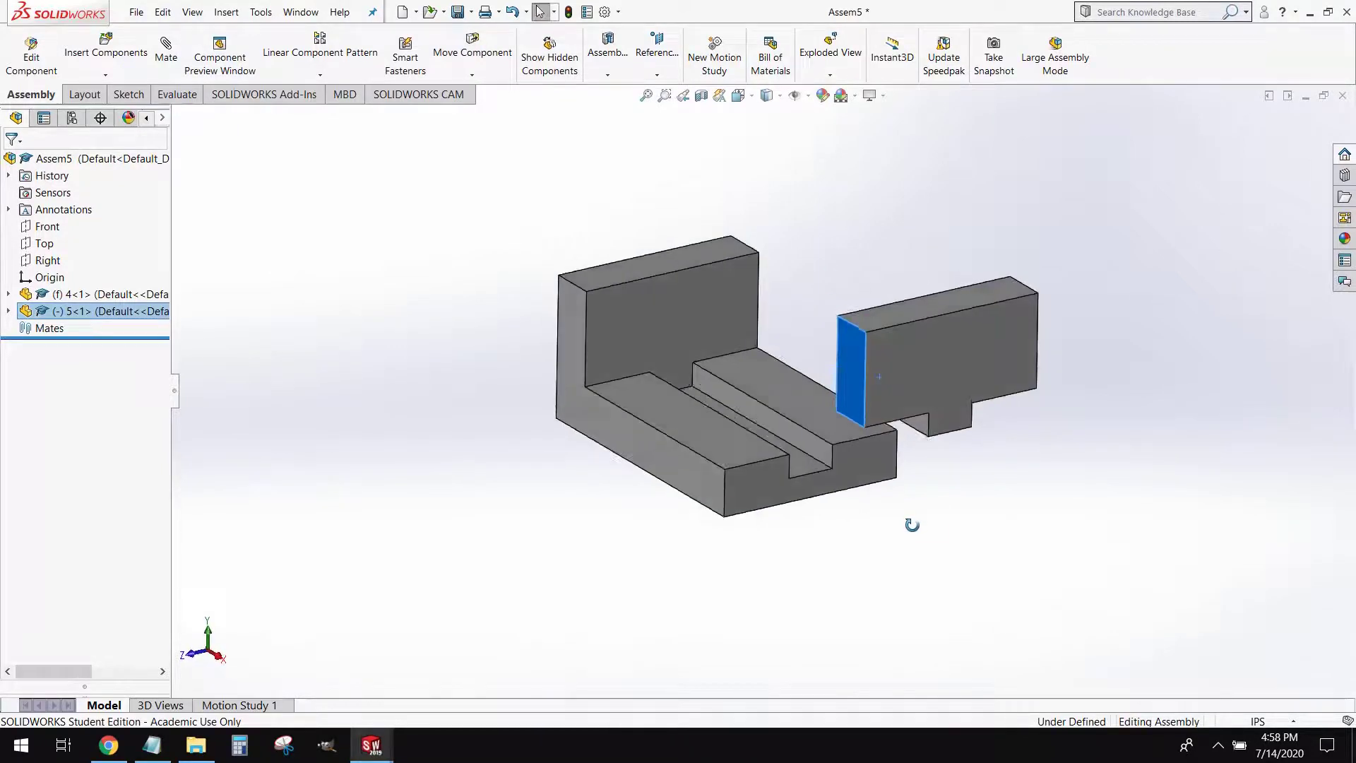
pyautogui.scroll(-2, 904, 524)
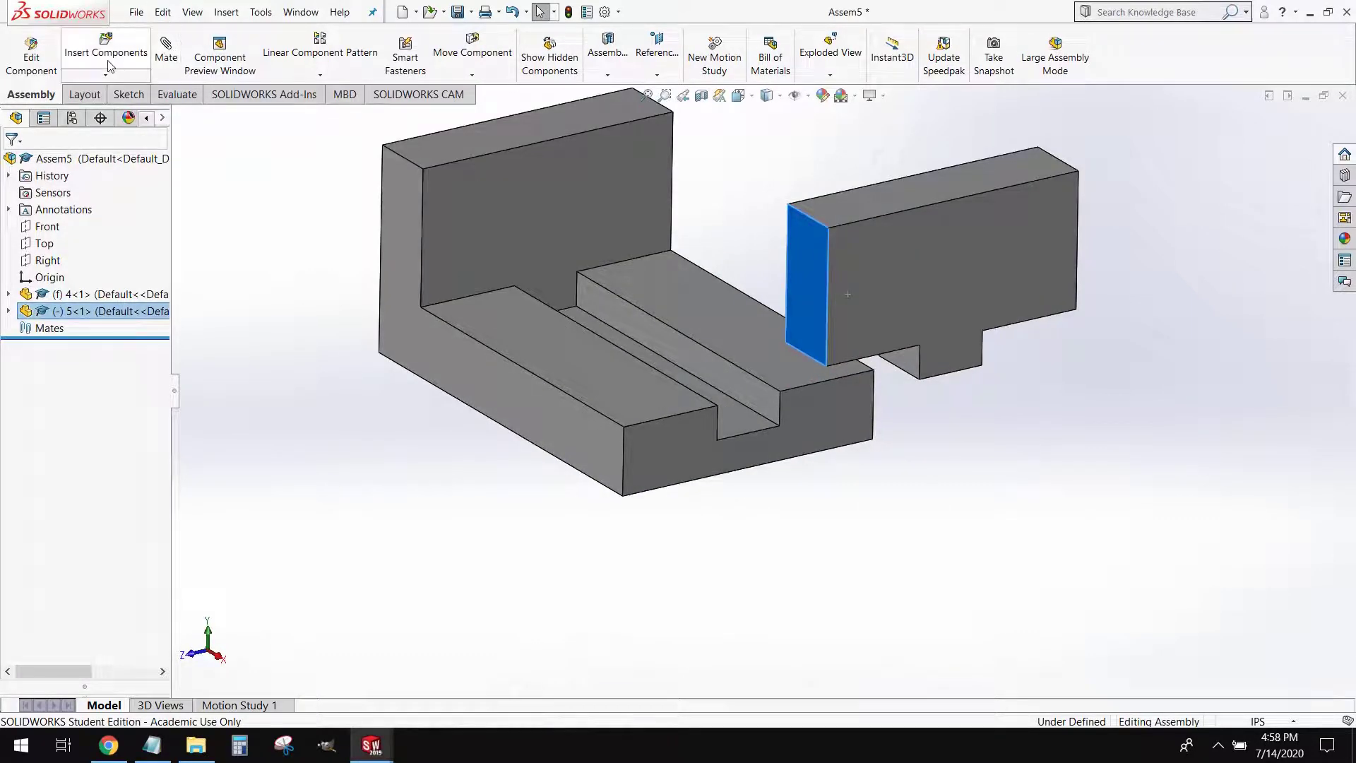
pyautogui.click(166, 46)
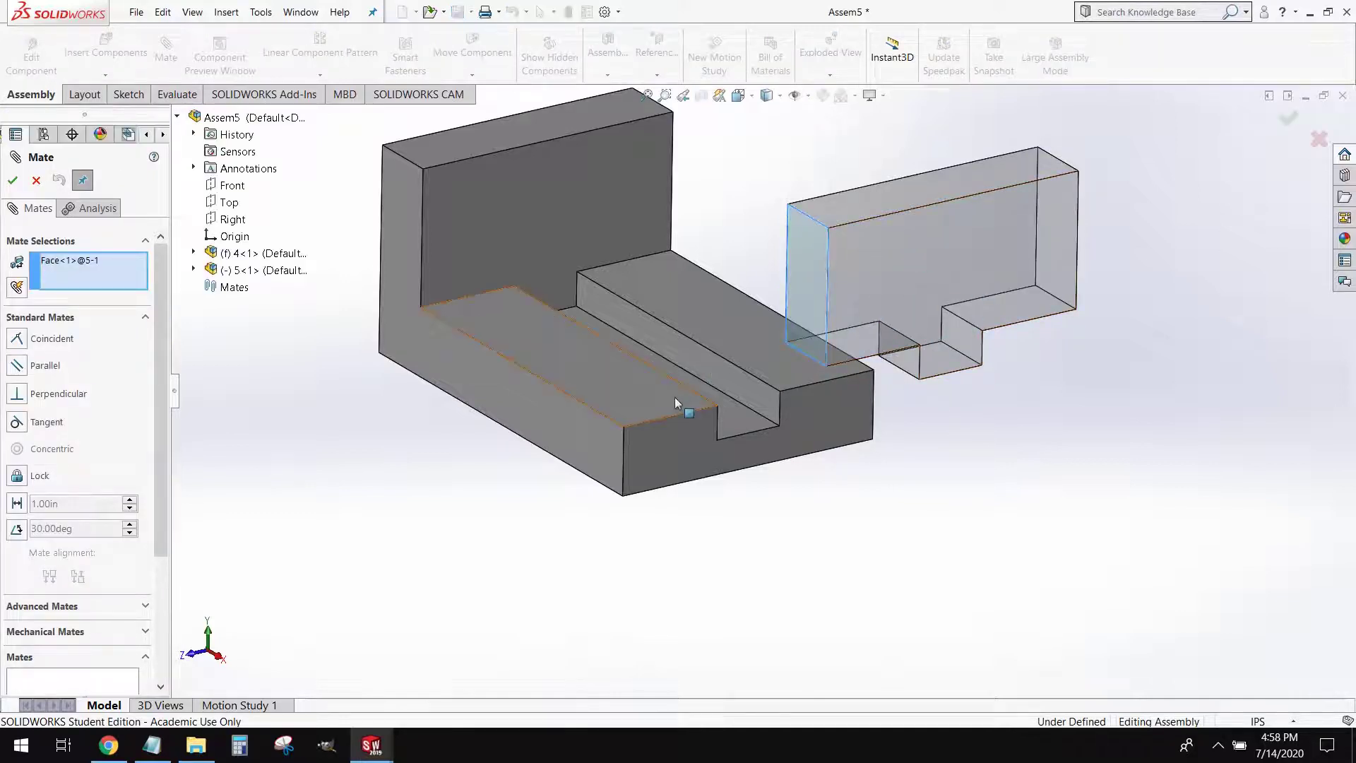
pyautogui.rightClick(89, 277)
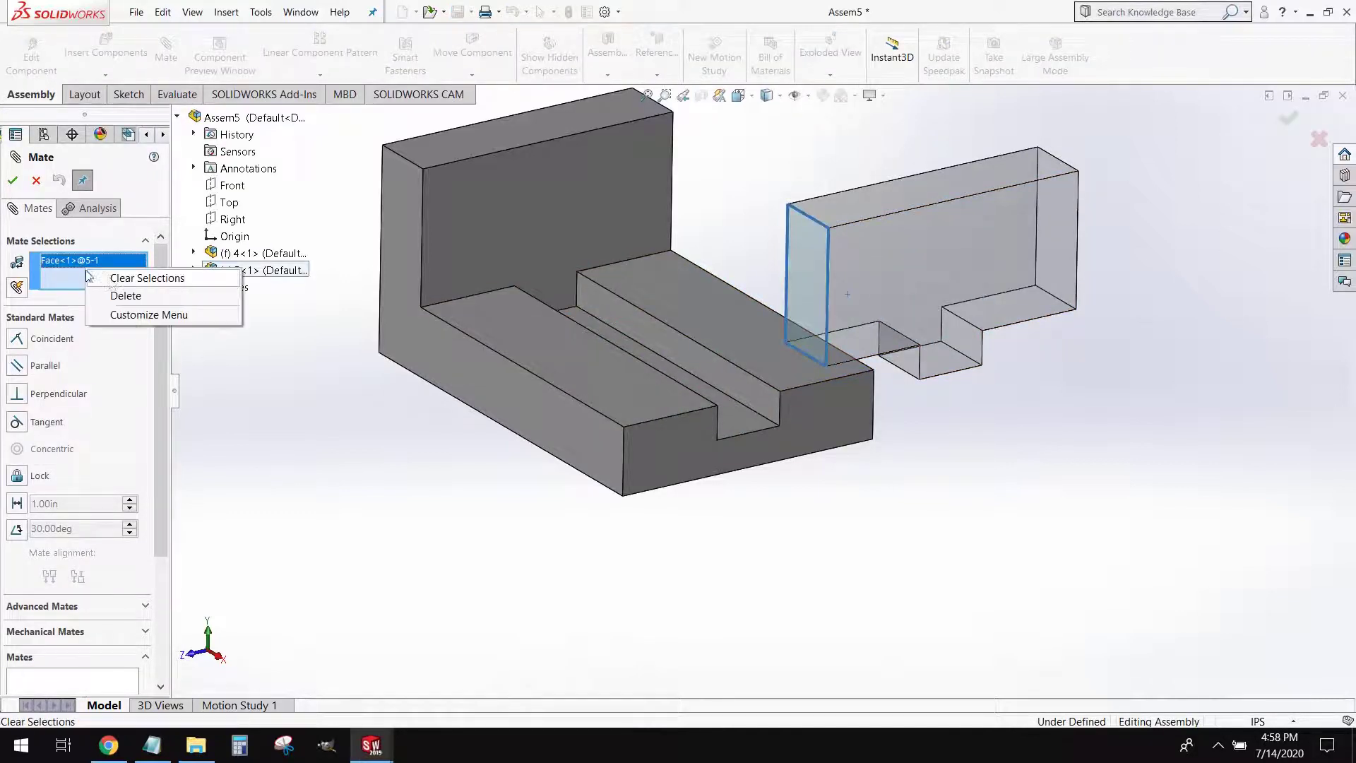
pyautogui.click(113, 279)
pyautogui.moveTo(615, 368); pyautogui.dragTo(798, 449, button='middle')
pyautogui.moveTo(811, 450); pyautogui.dragTo(793, 469, button='middle')
pyautogui.click(551, 261)
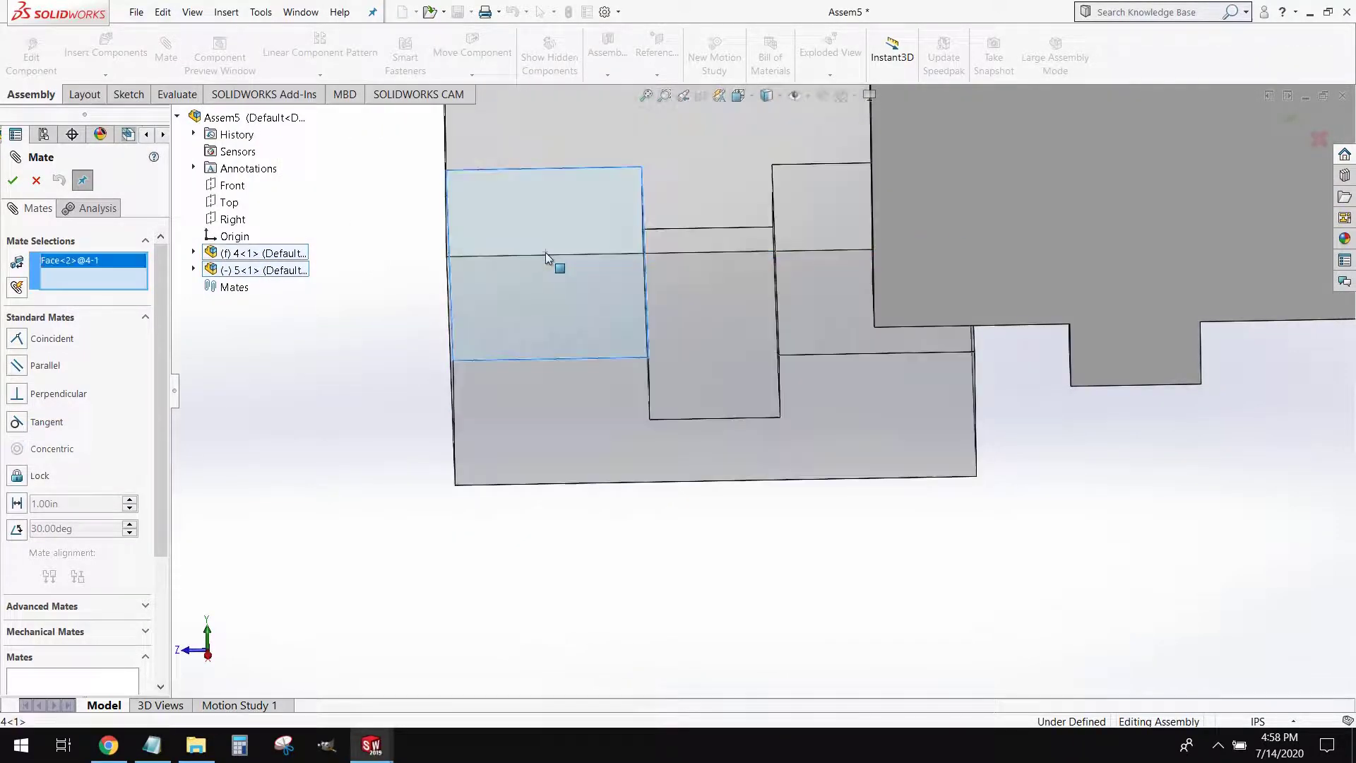
pyautogui.moveTo(530, 356)
pyautogui.mouseDown(button='middle')
pyautogui.moveTo(594, 300)
pyautogui.moveTo(523, 336)
pyautogui.mouseUp(button='middle')
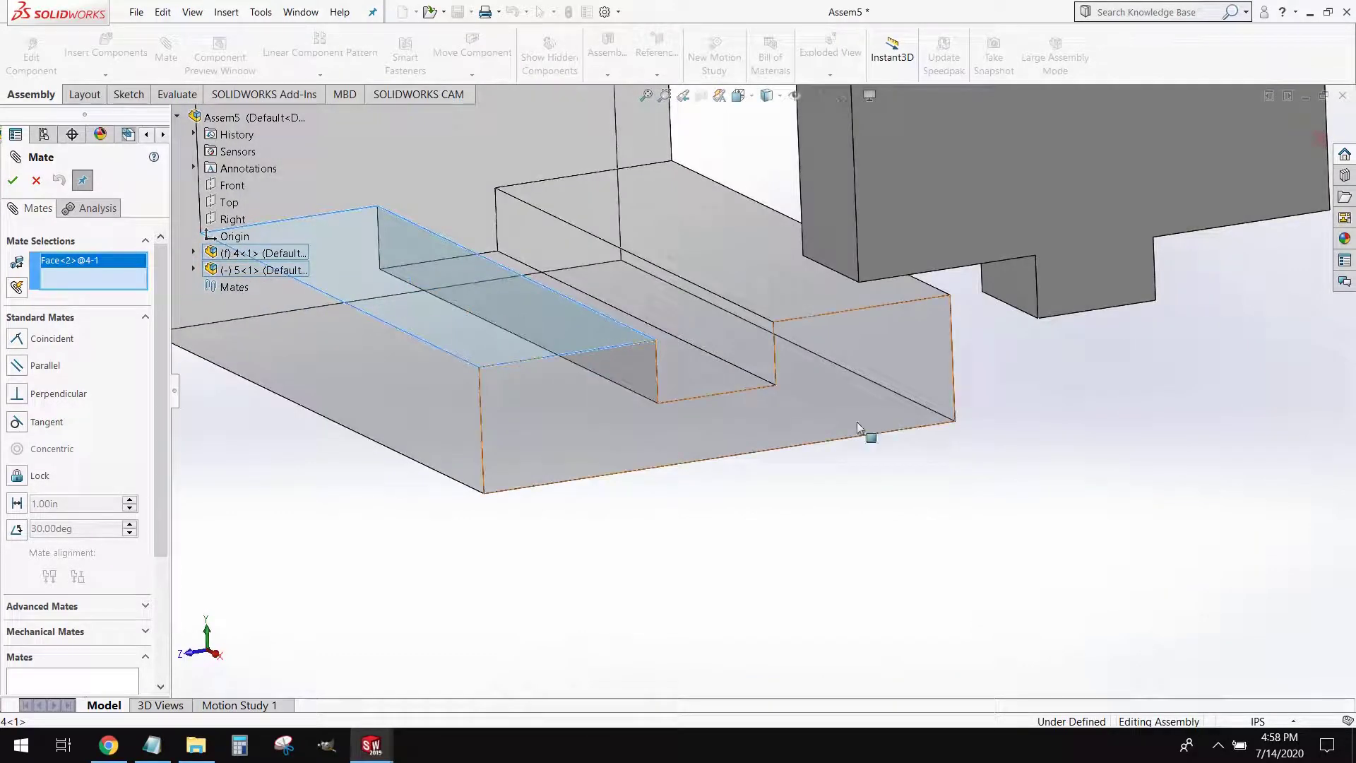
pyautogui.moveTo(872, 439); pyautogui.dragTo(992, 303, button='middle')
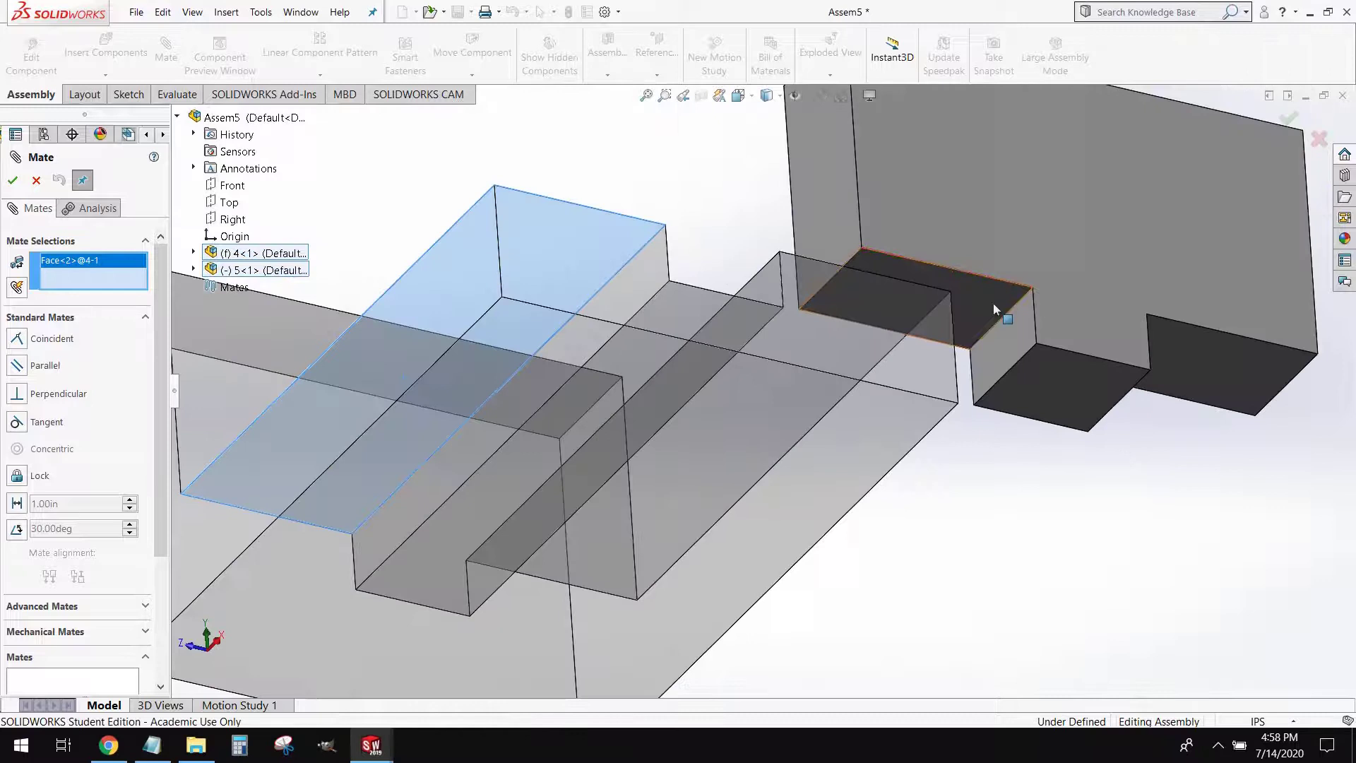
pyautogui.click(957, 286)
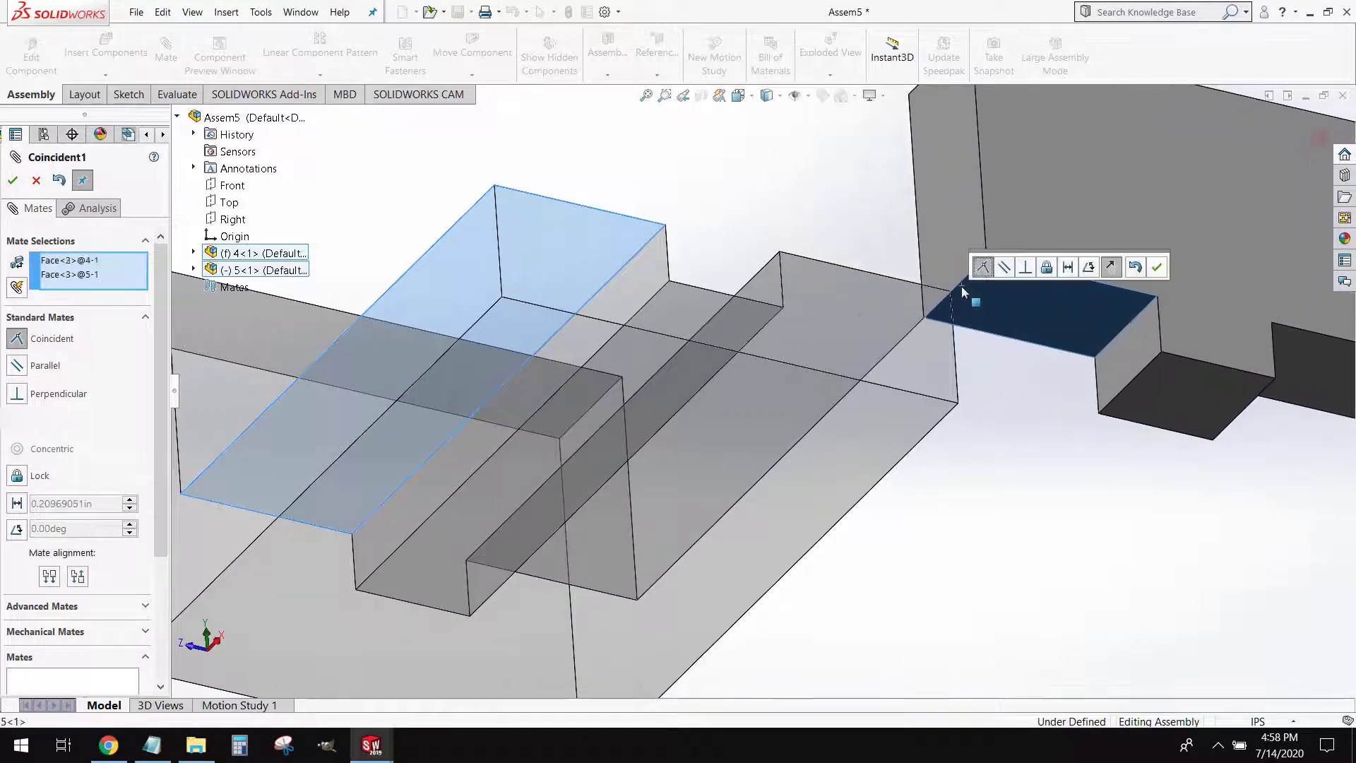
pyautogui.click(1157, 268)
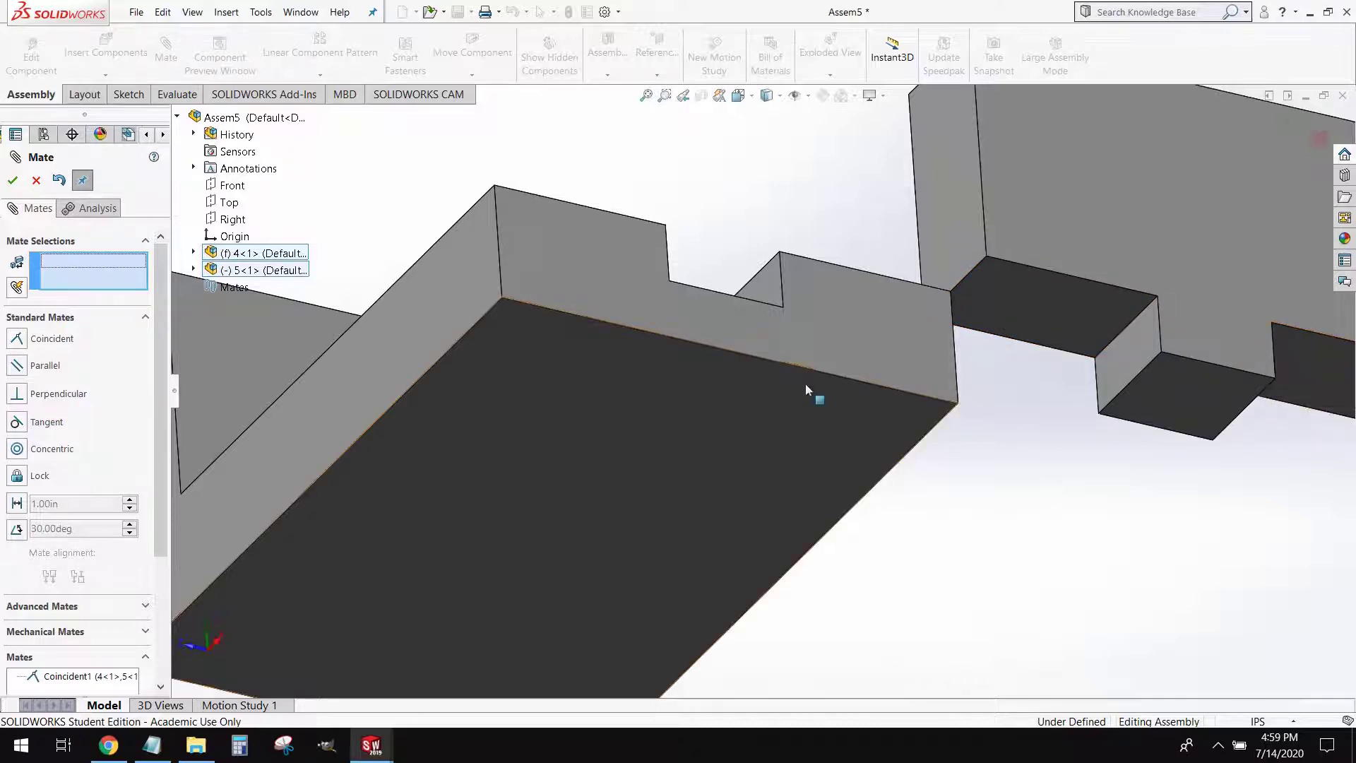
# Mate the side wall of the base's slot coincident with the matching side of part 5's tongue and finish mating
pyautogui.moveTo(805, 387); pyautogui.dragTo(847, 530, button='middle')
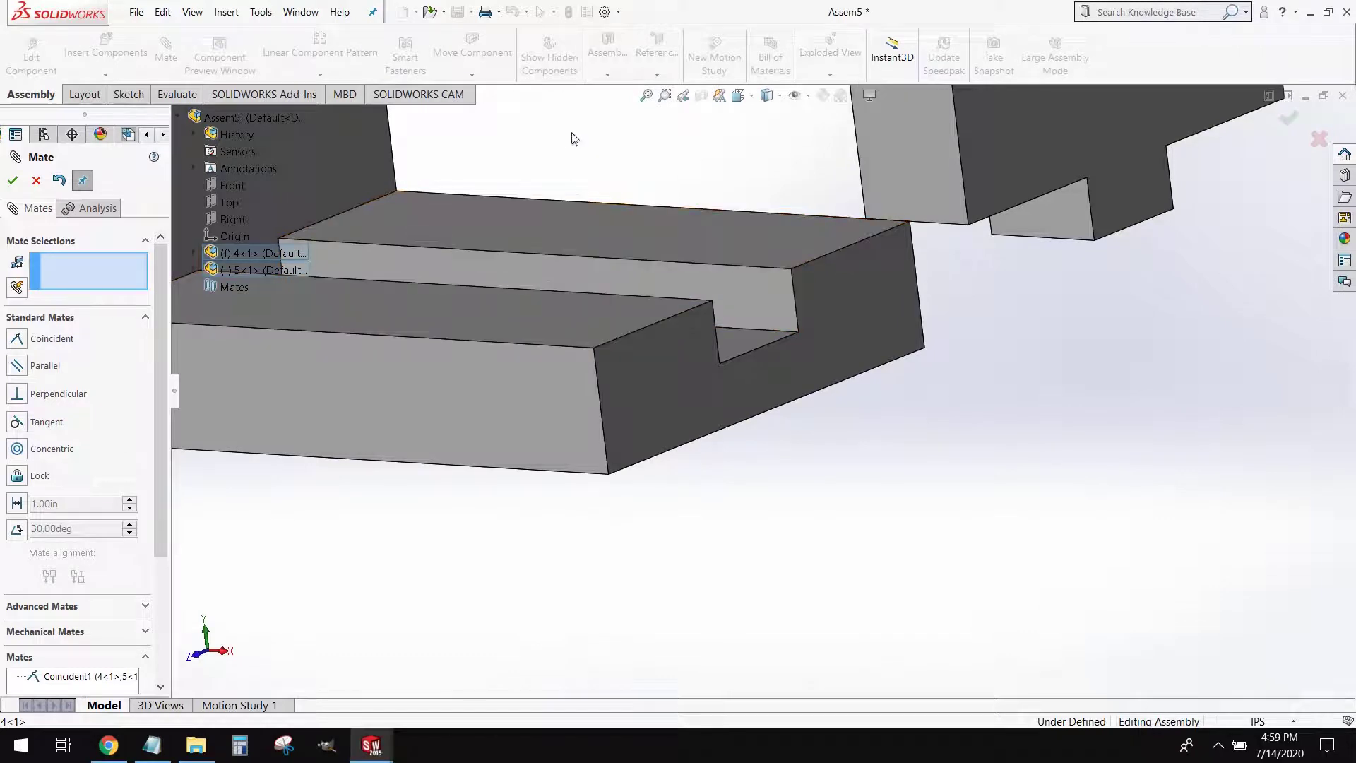
pyautogui.moveTo(878, 460); pyautogui.dragTo(847, 367, button='middle')
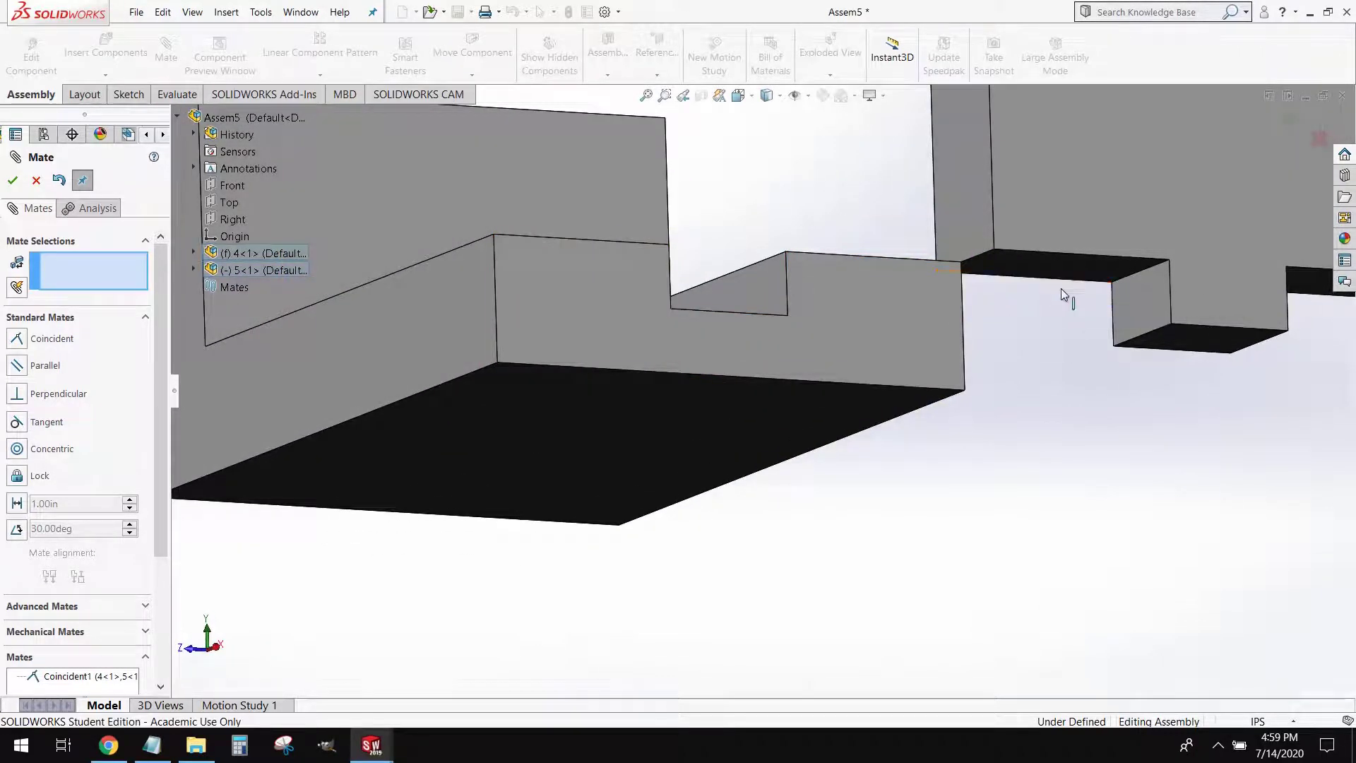
pyautogui.moveTo(1107, 413); pyautogui.dragTo(976, 450, button='middle')
pyautogui.scroll(-3, 795, 296)
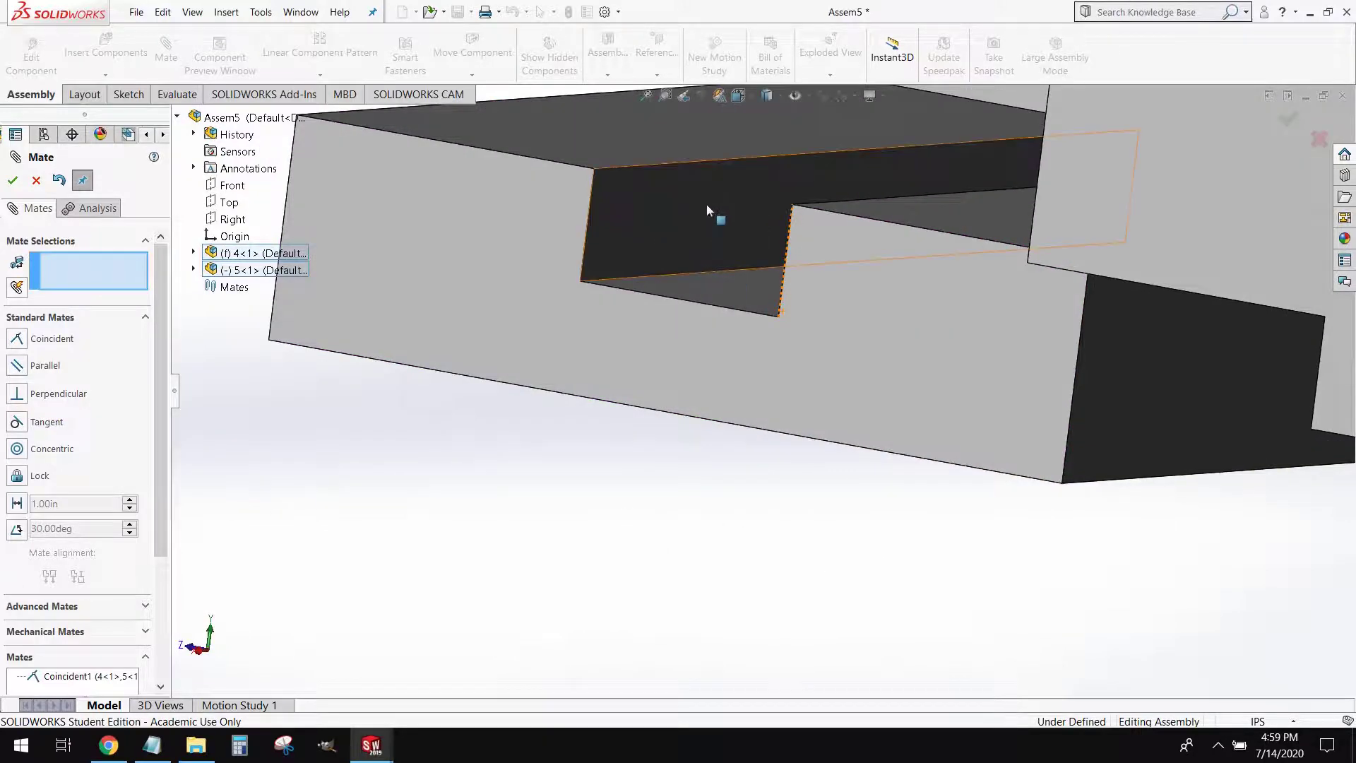
pyautogui.click(671, 206)
pyautogui.moveTo(651, 212); pyautogui.dragTo(849, 357, button='middle')
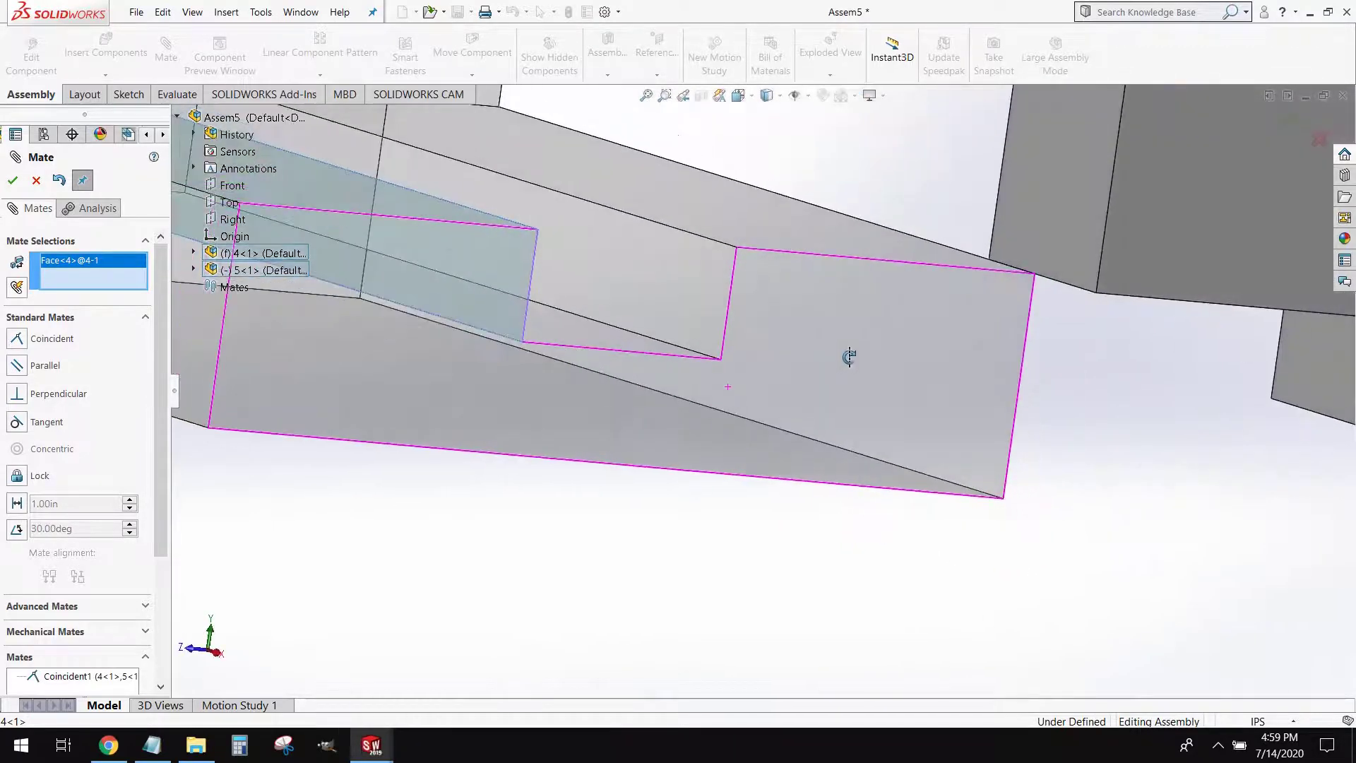
pyautogui.keyDown('ctrl'); pyautogui.moveTo(1320, 387); pyautogui.dragTo(1129, 391, button='middle'); pyautogui.keyUp('ctrl')
pyautogui.scroll(-1, 1129, 389)
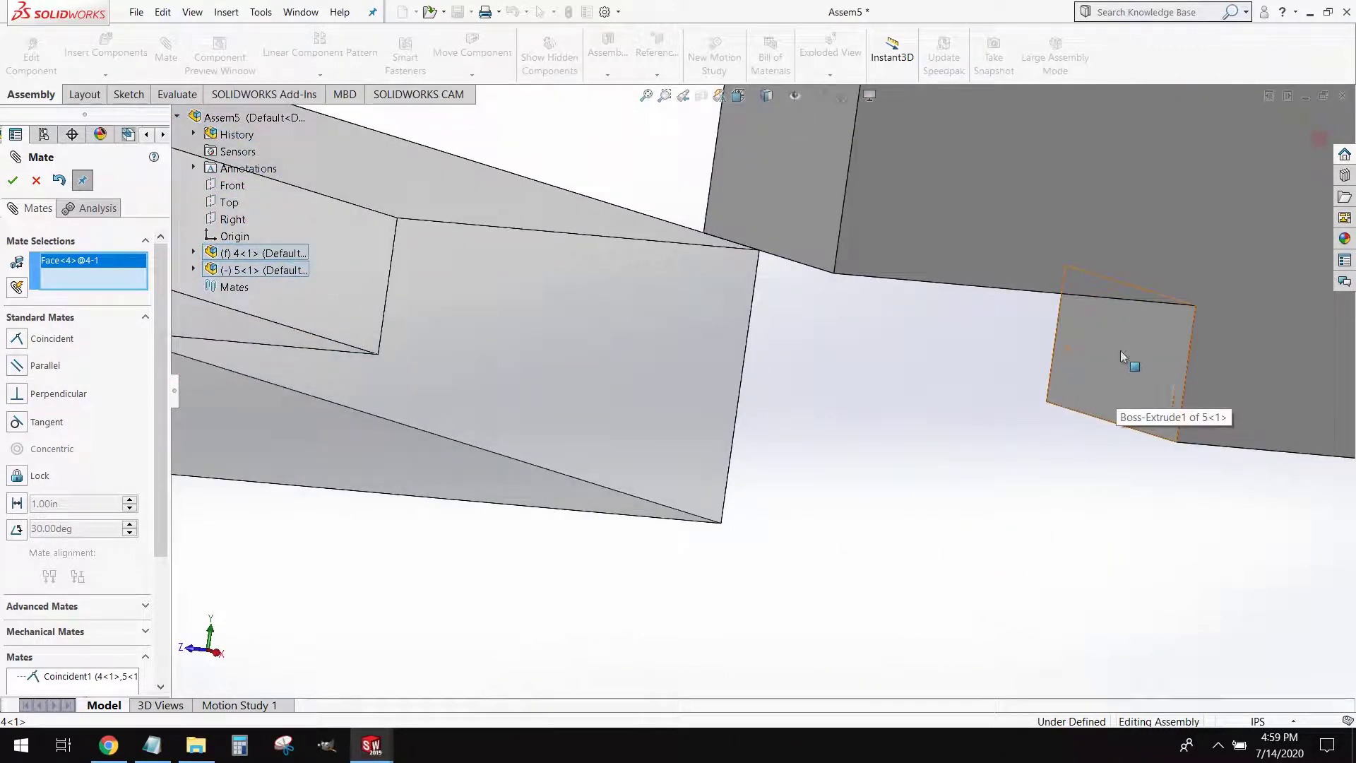
pyautogui.click(1121, 352)
pyautogui.moveTo(726, 405); pyautogui.dragTo(652, 397, button='middle')
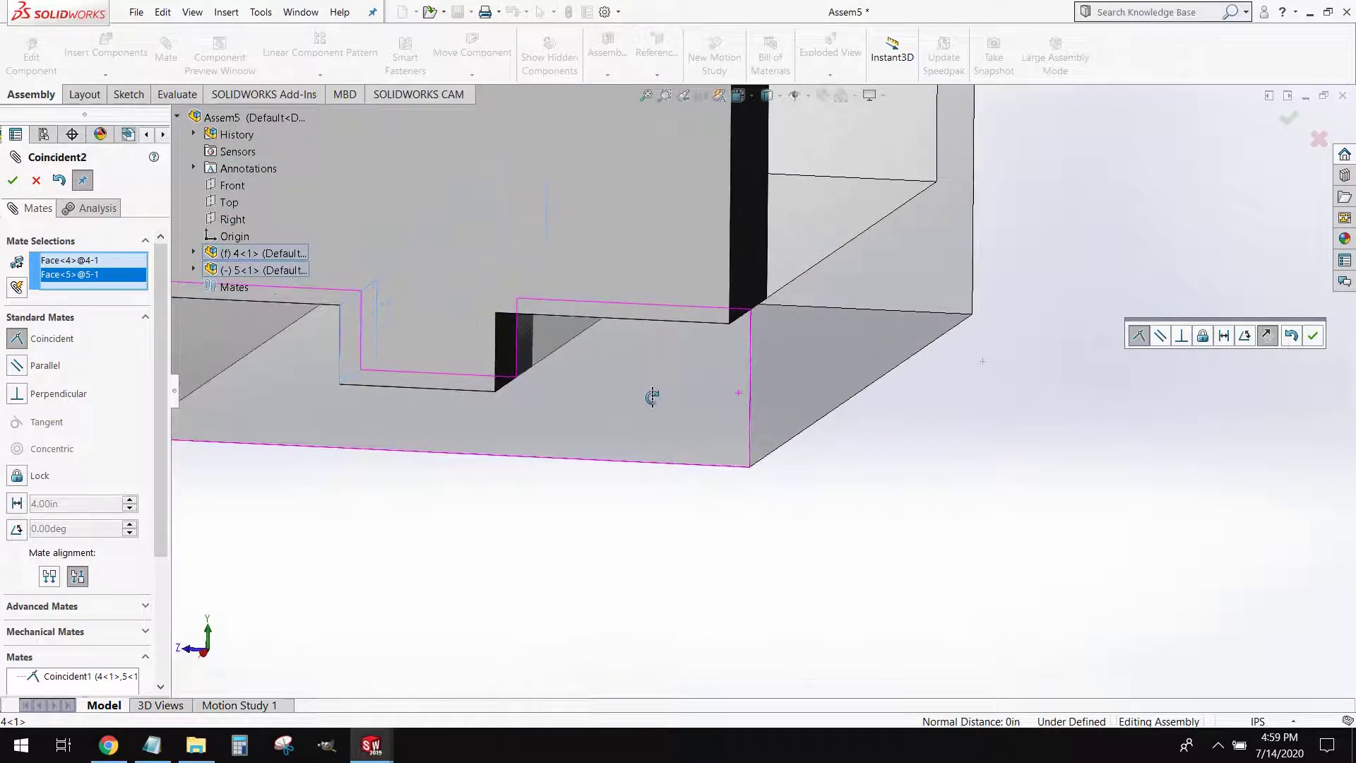
pyautogui.click(12, 181)
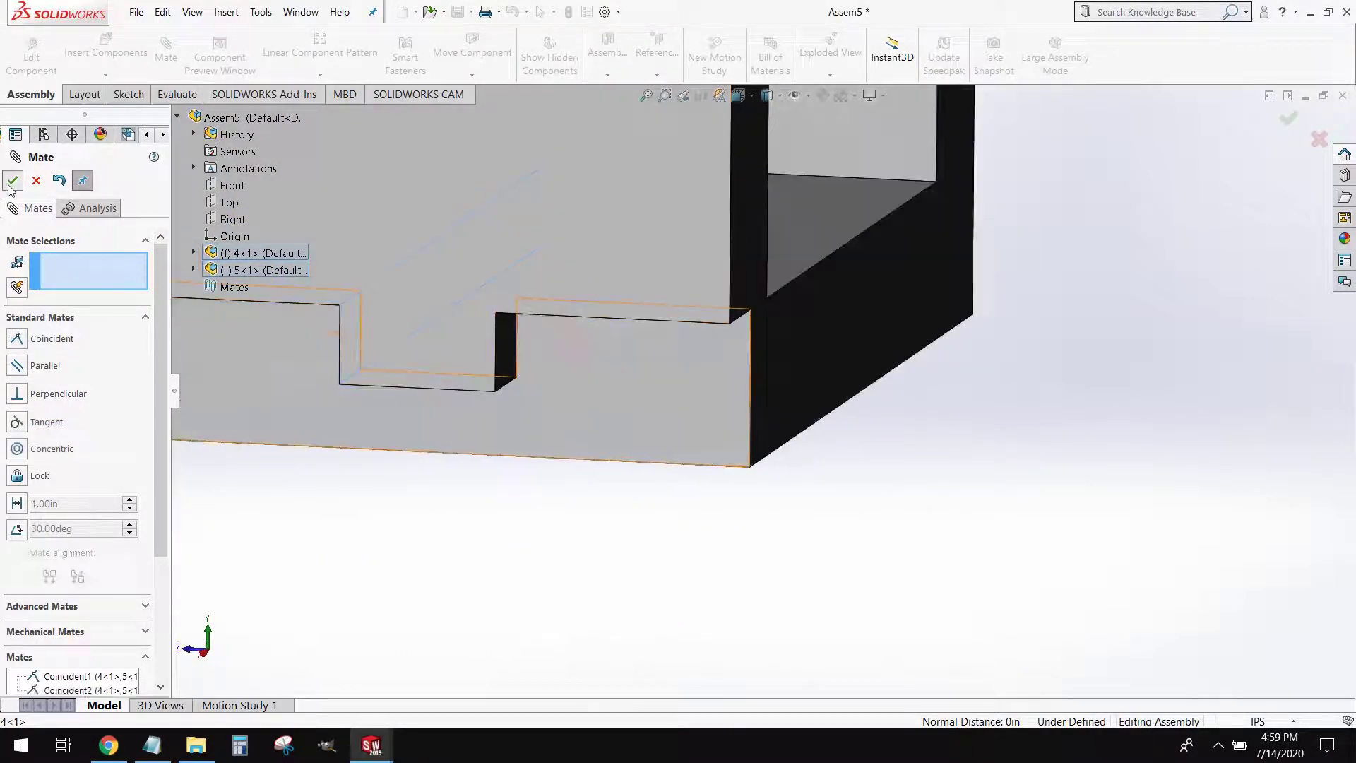
pyautogui.click(12, 181)
# Slide part 5 back and forth along the base's slot to check its free motion
pyautogui.moveTo(741, 487); pyautogui.dragTo(607, 425, button='middle')
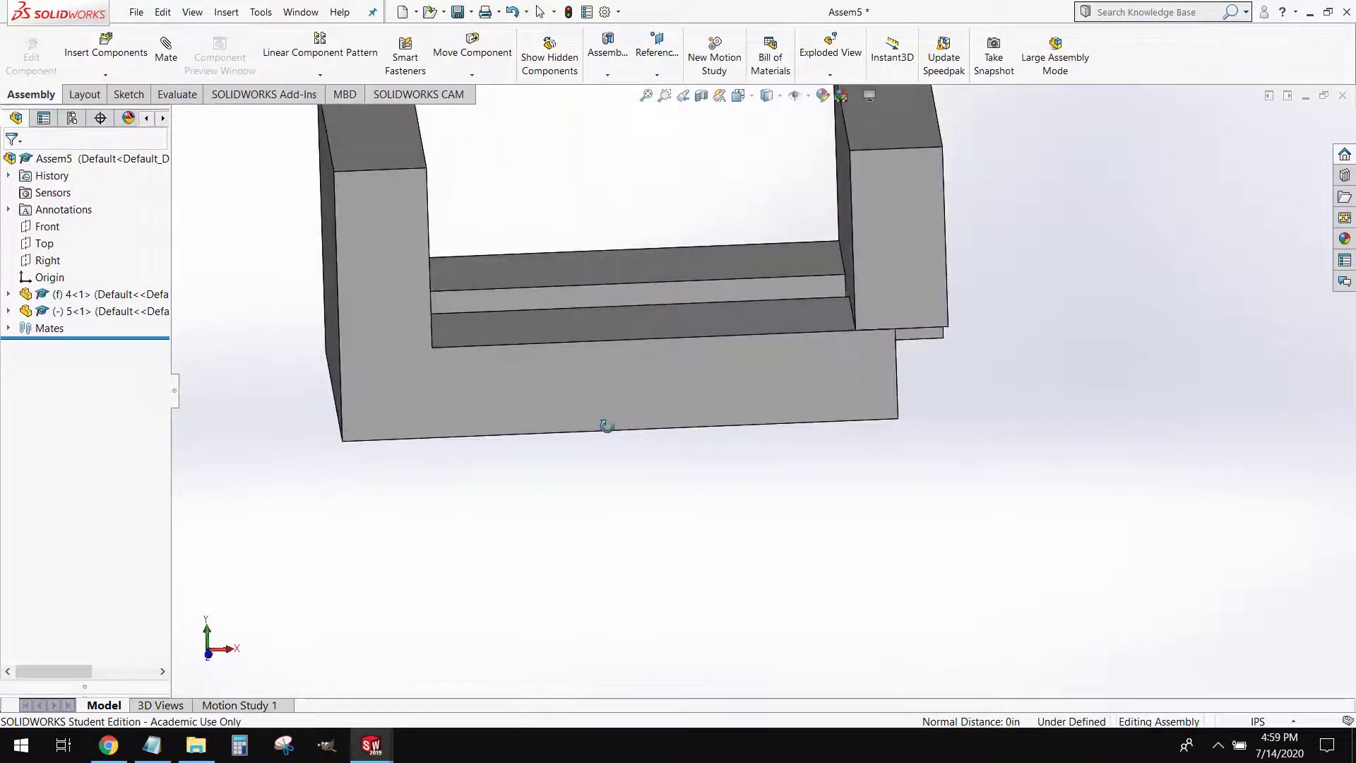
pyautogui.moveTo(840, 212); pyautogui.dragTo(650, 302)
pyautogui.scroll(3, 650, 302)
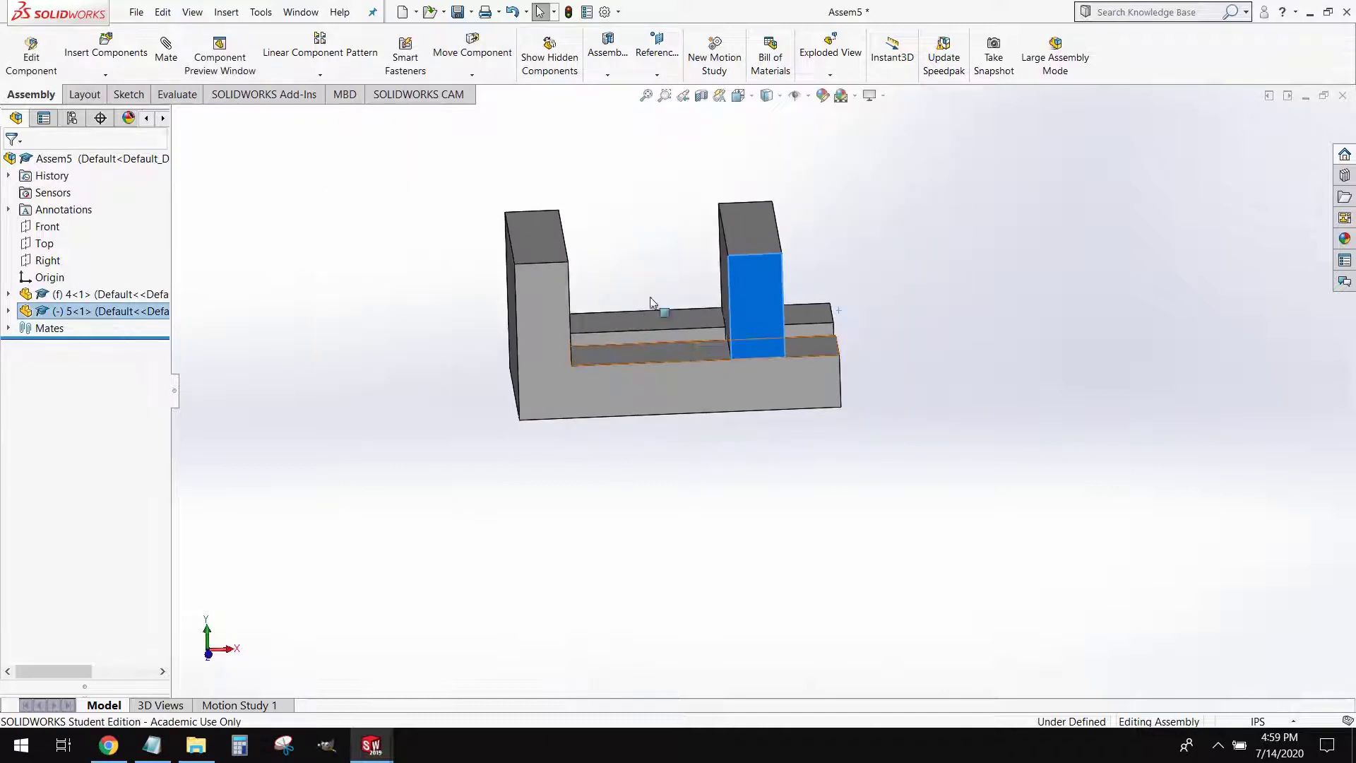
pyautogui.scroll(-2, 647, 298)
pyautogui.moveTo(800, 343); pyautogui.dragTo(768, 329)
pyautogui.moveTo(666, 340); pyautogui.dragTo(698, 304)
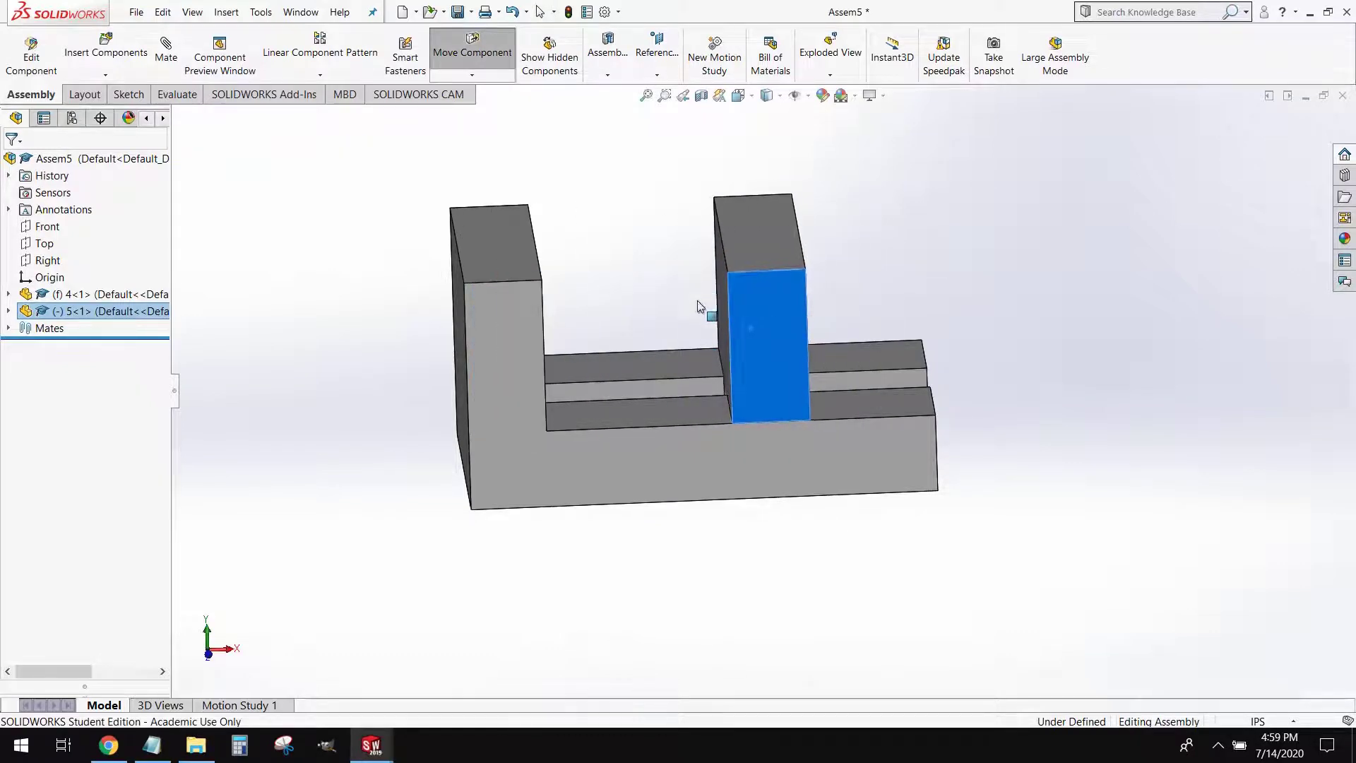
pyautogui.moveTo(698, 304); pyautogui.dragTo(769, 367, button='middle')
pyautogui.moveTo(807, 346); pyautogui.dragTo(777, 349)
pyautogui.click(1026, 309)
pyautogui.moveTo(1027, 309)
pyautogui.mouseDown(button='middle')
pyautogui.moveTo(1029, 333)
pyautogui.moveTo(1022, 323)
pyautogui.mouseUp(button='middle')
# Set up an advanced limit distance mate between part 5's inner face and the facing upright wall of the base
pyautogui.click(165, 48)
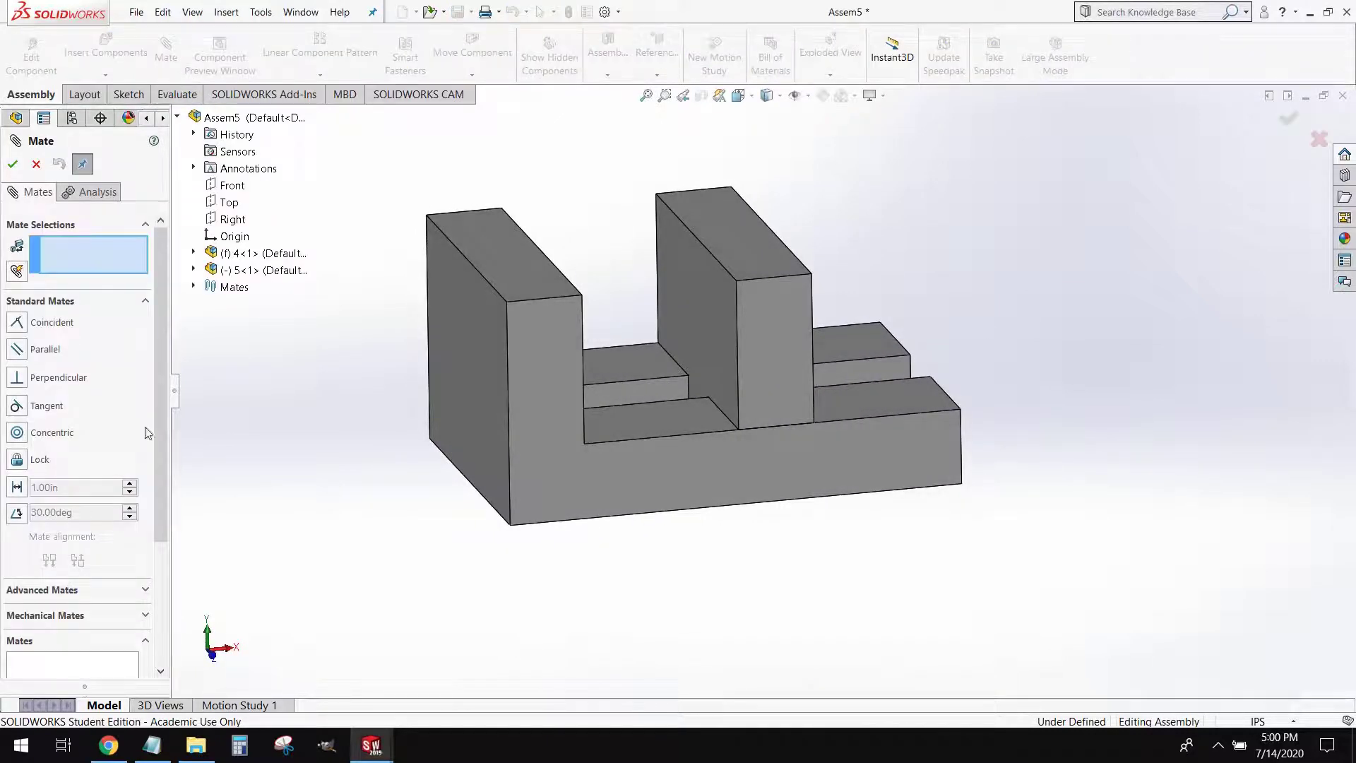
pyautogui.click(59, 304)
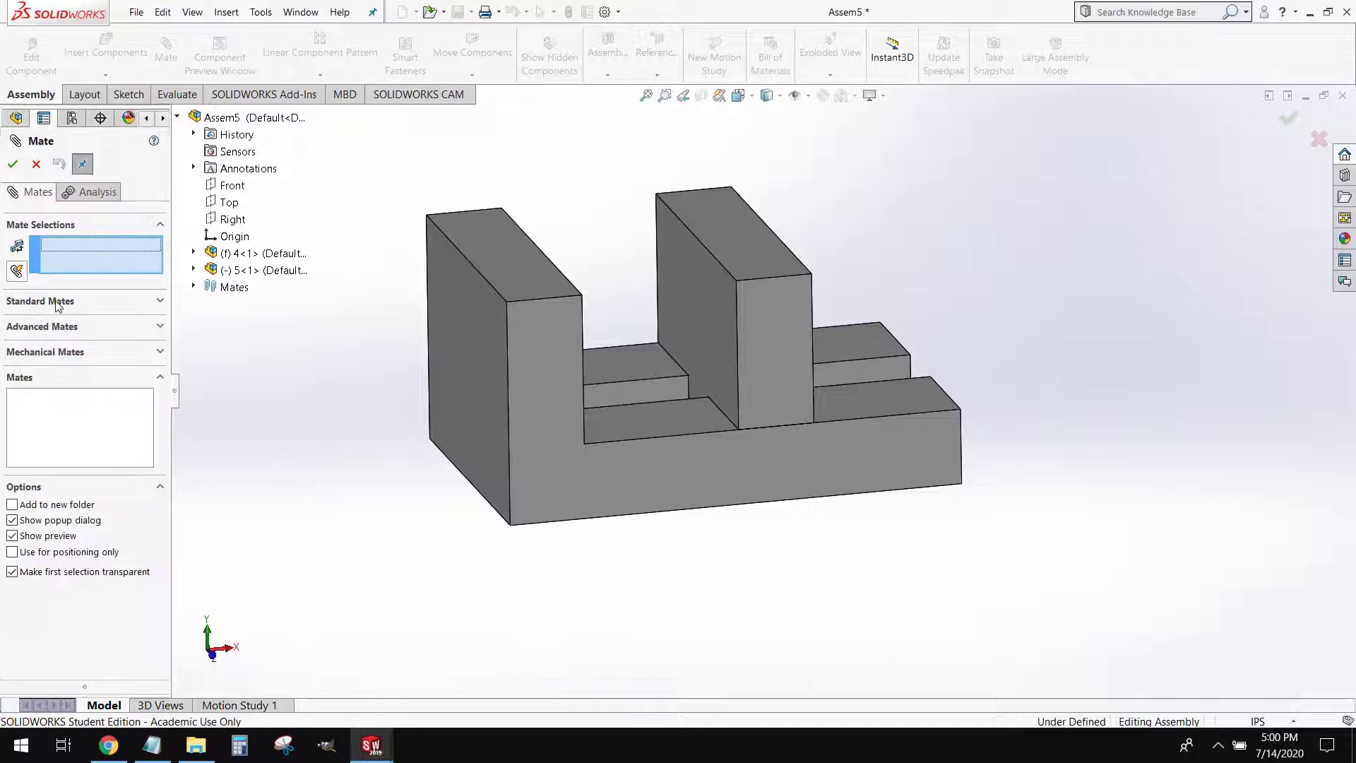
pyautogui.click(43, 327)
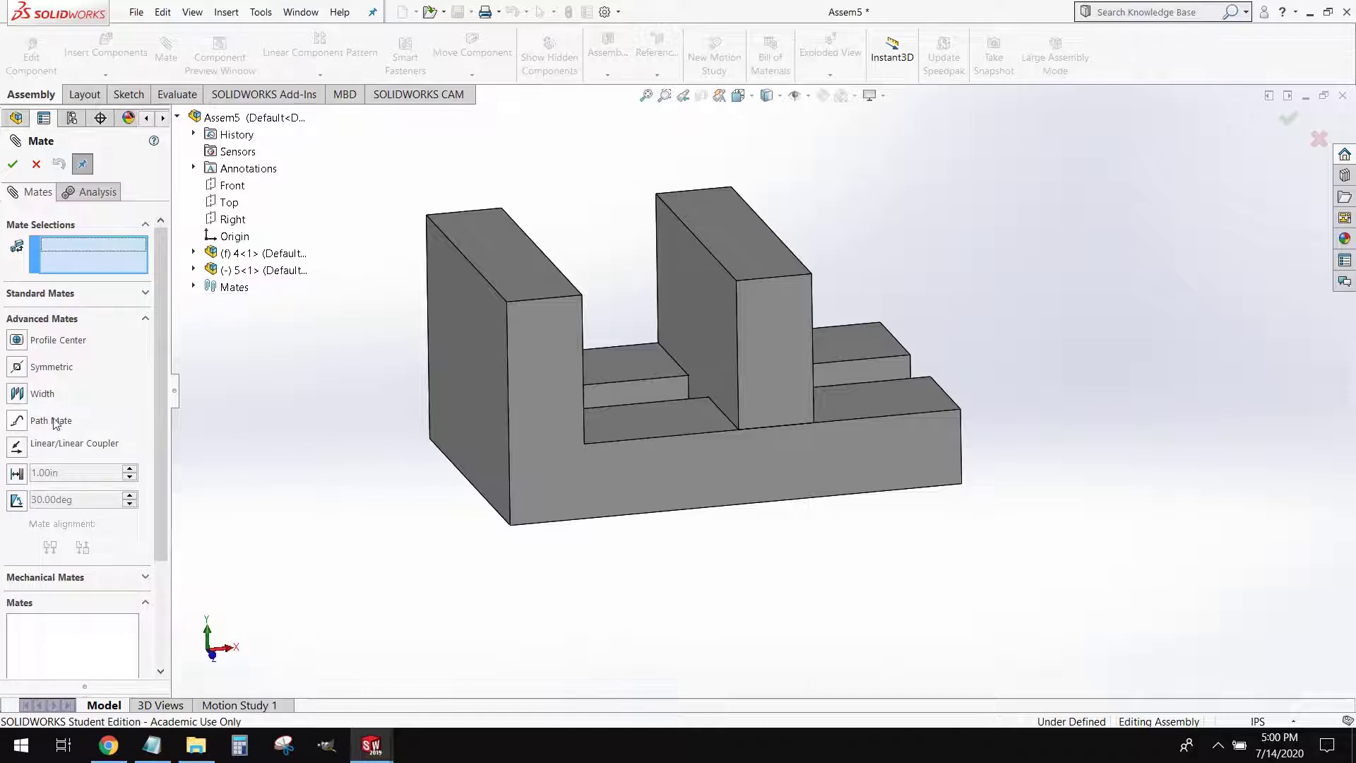
pyautogui.click(23, 473)
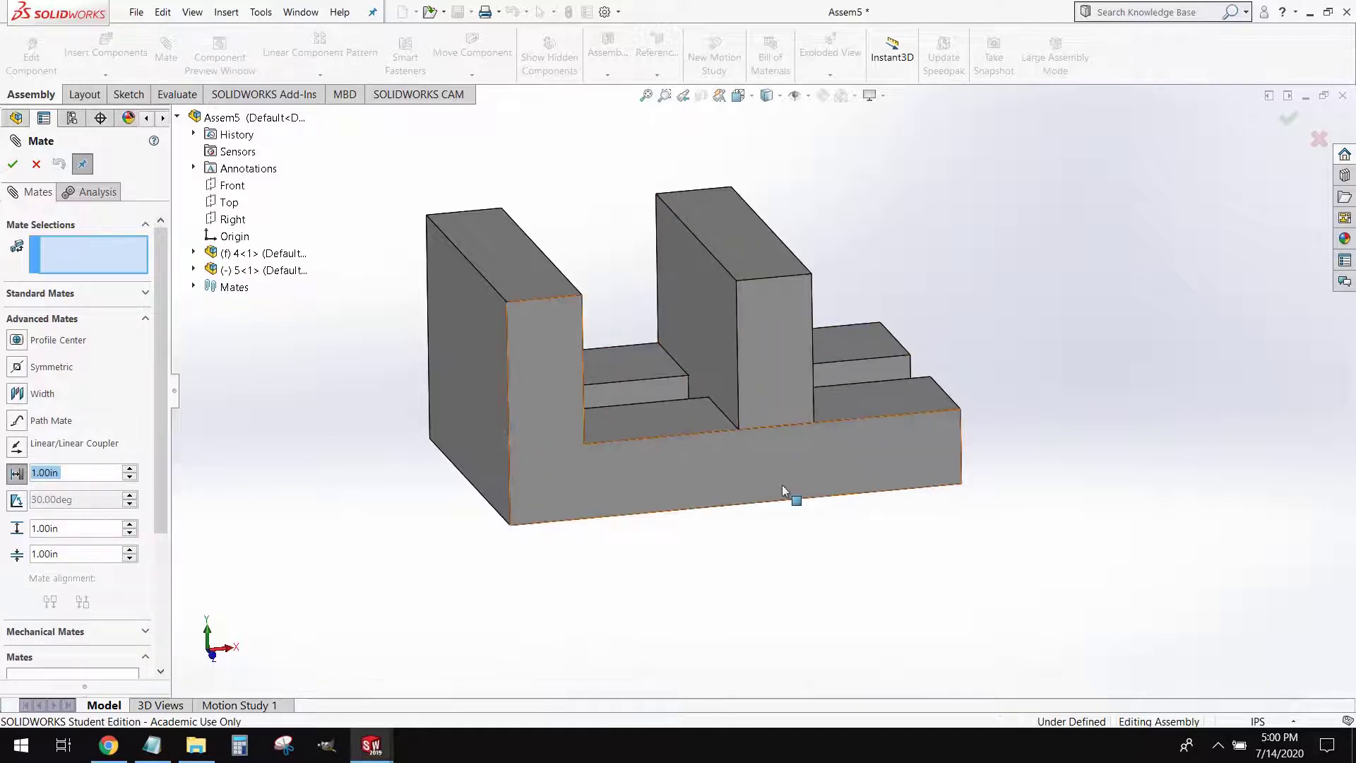
pyautogui.moveTo(782, 485); pyautogui.dragTo(764, 345, button='middle')
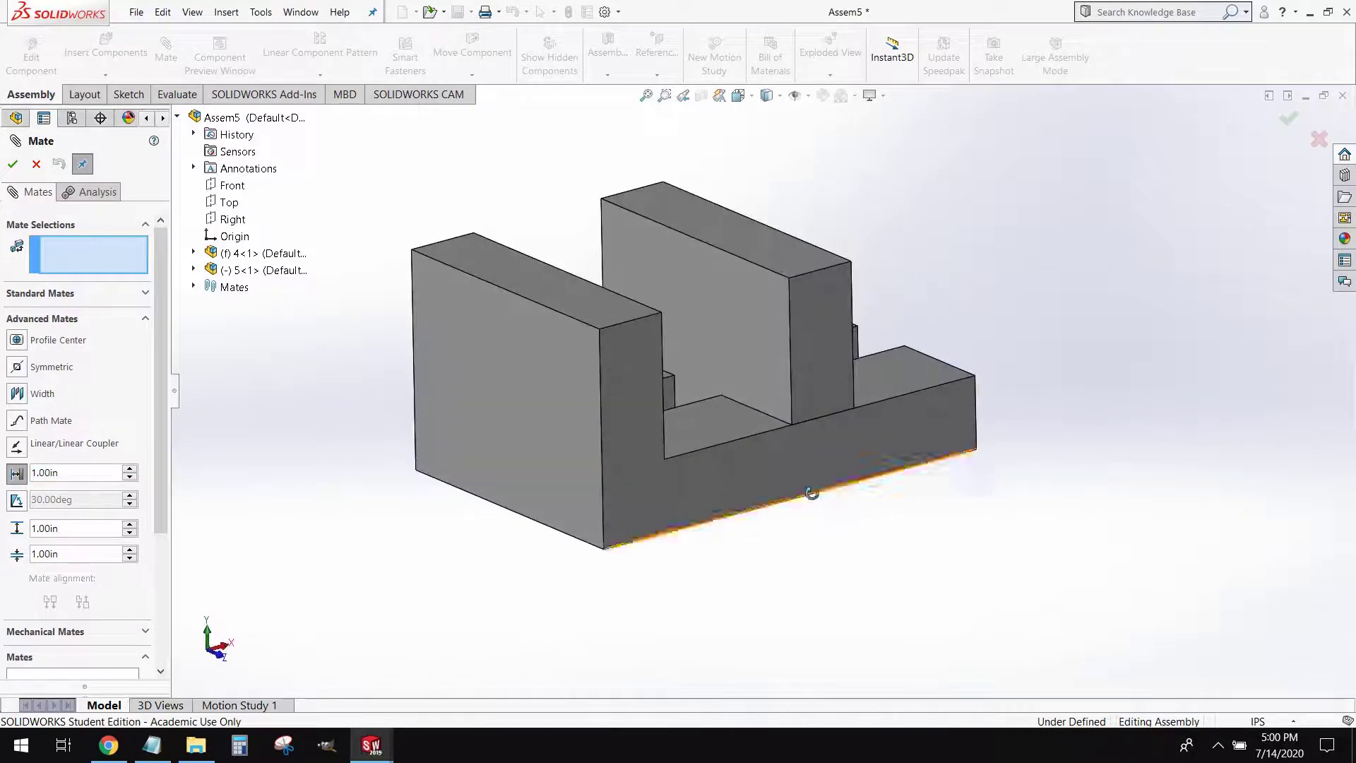
pyautogui.click(764, 346)
pyautogui.moveTo(749, 411); pyautogui.dragTo(621, 459, button='middle')
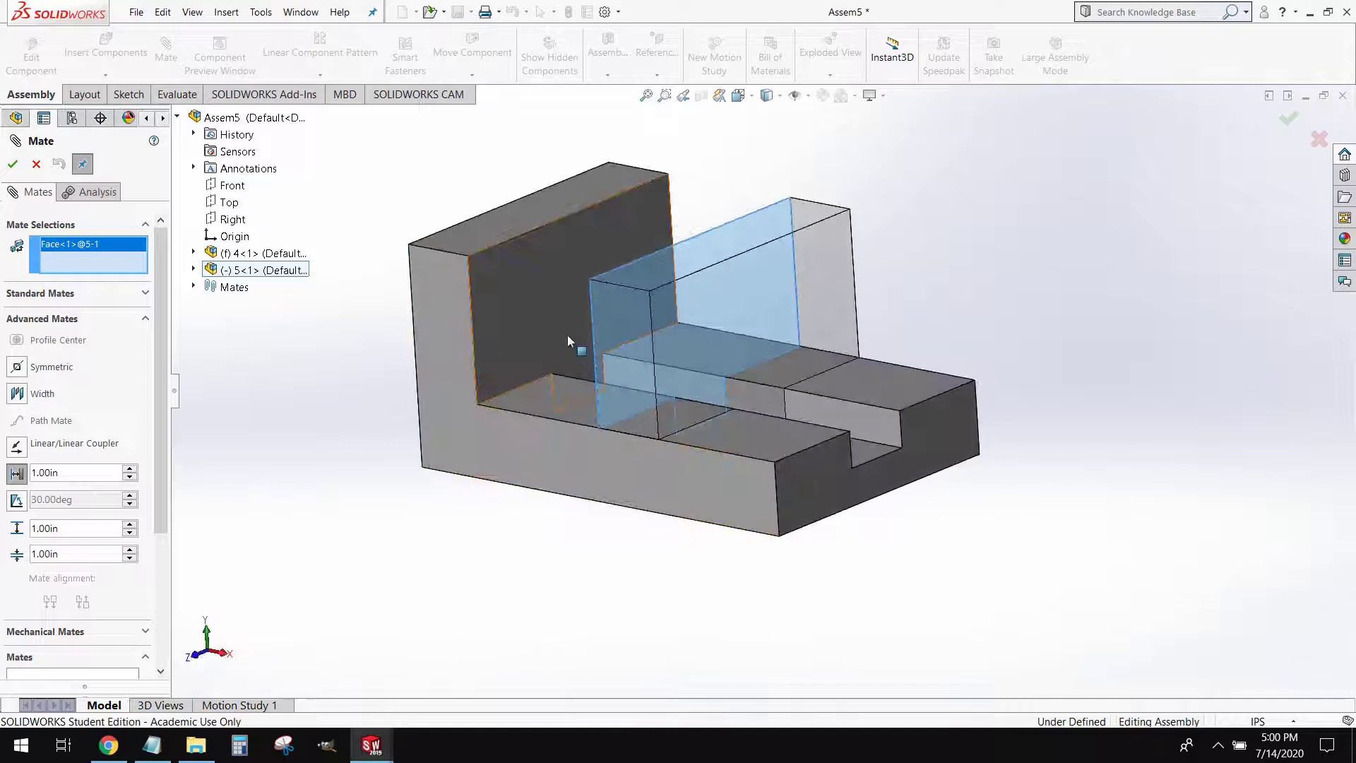
pyautogui.click(544, 305)
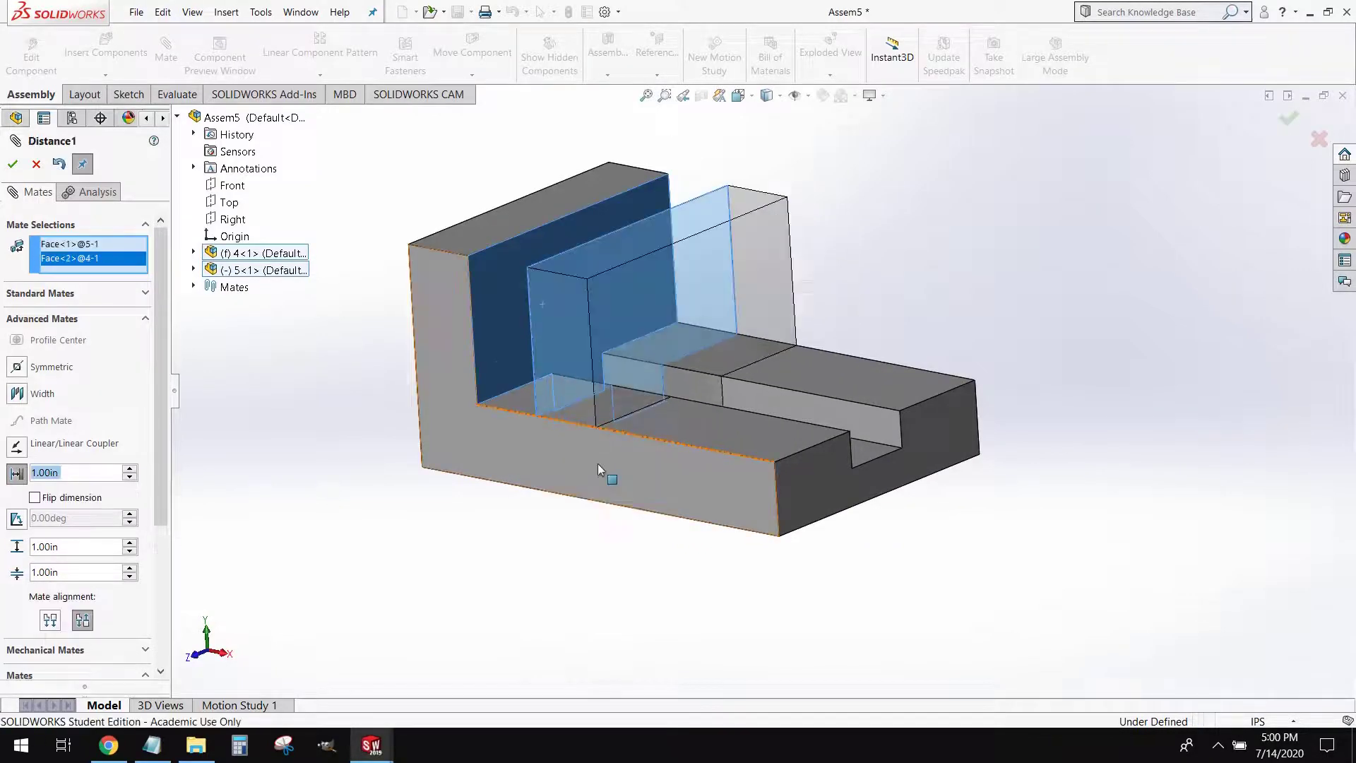
# Set the limit distance mate's minimum to 0 in and maximum to 3.25 in, accept it and finish mating
pyautogui.click(68, 571)
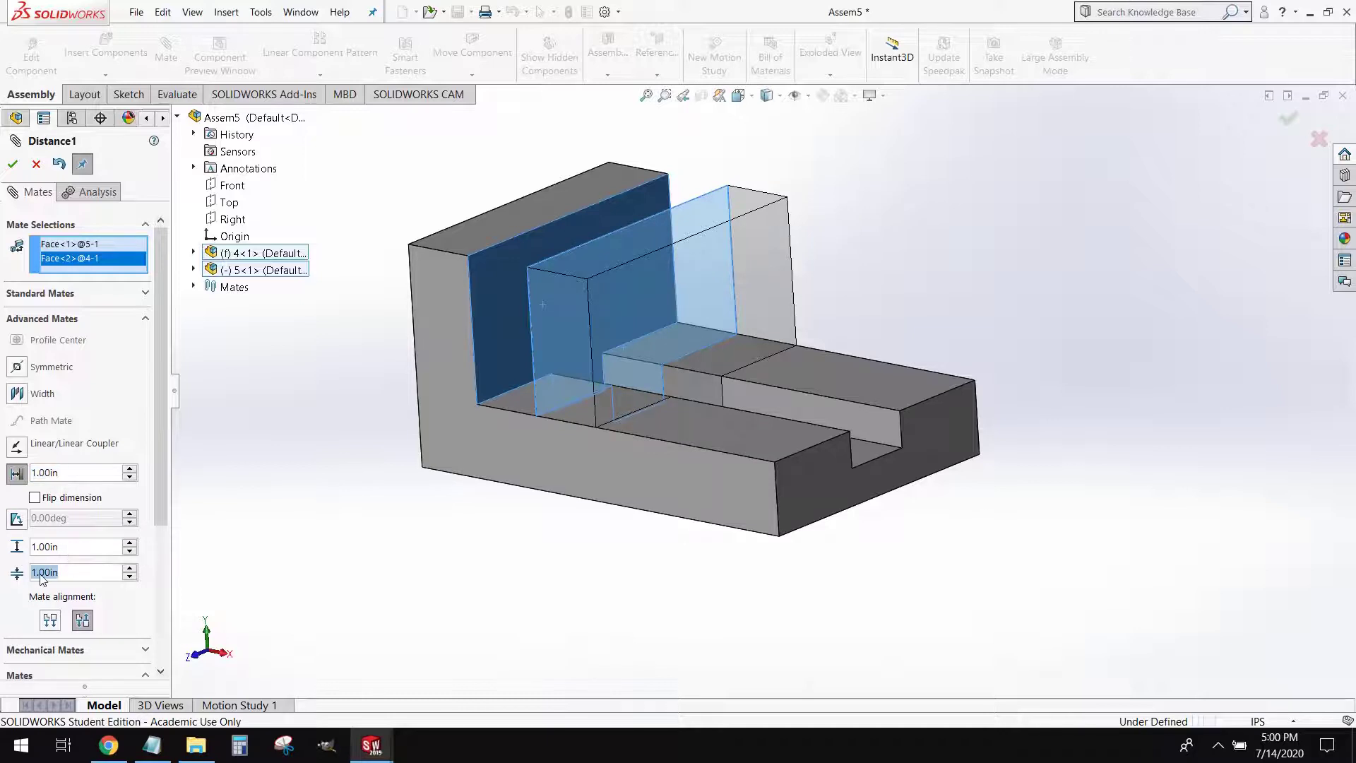
pyautogui.write('0')
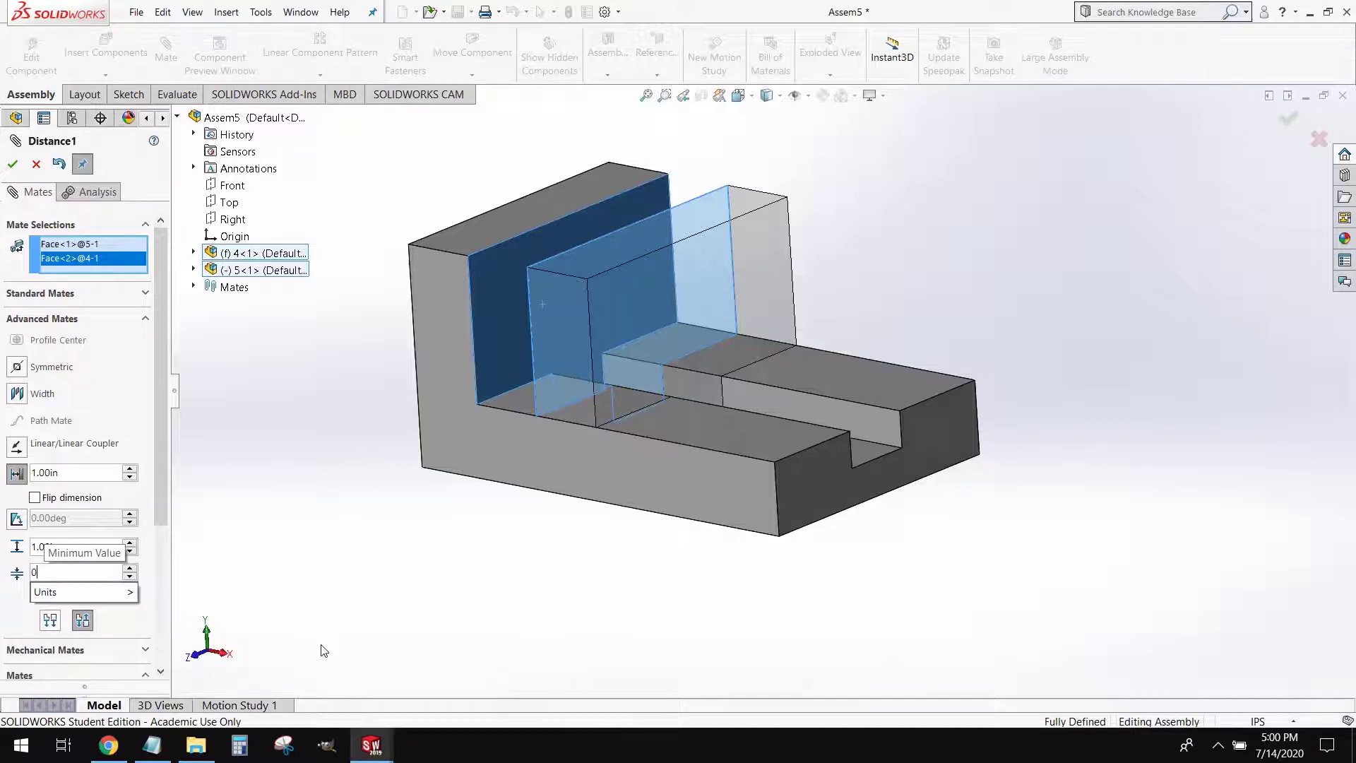
pyautogui.click(98, 555)
pyautogui.click(99, 554)
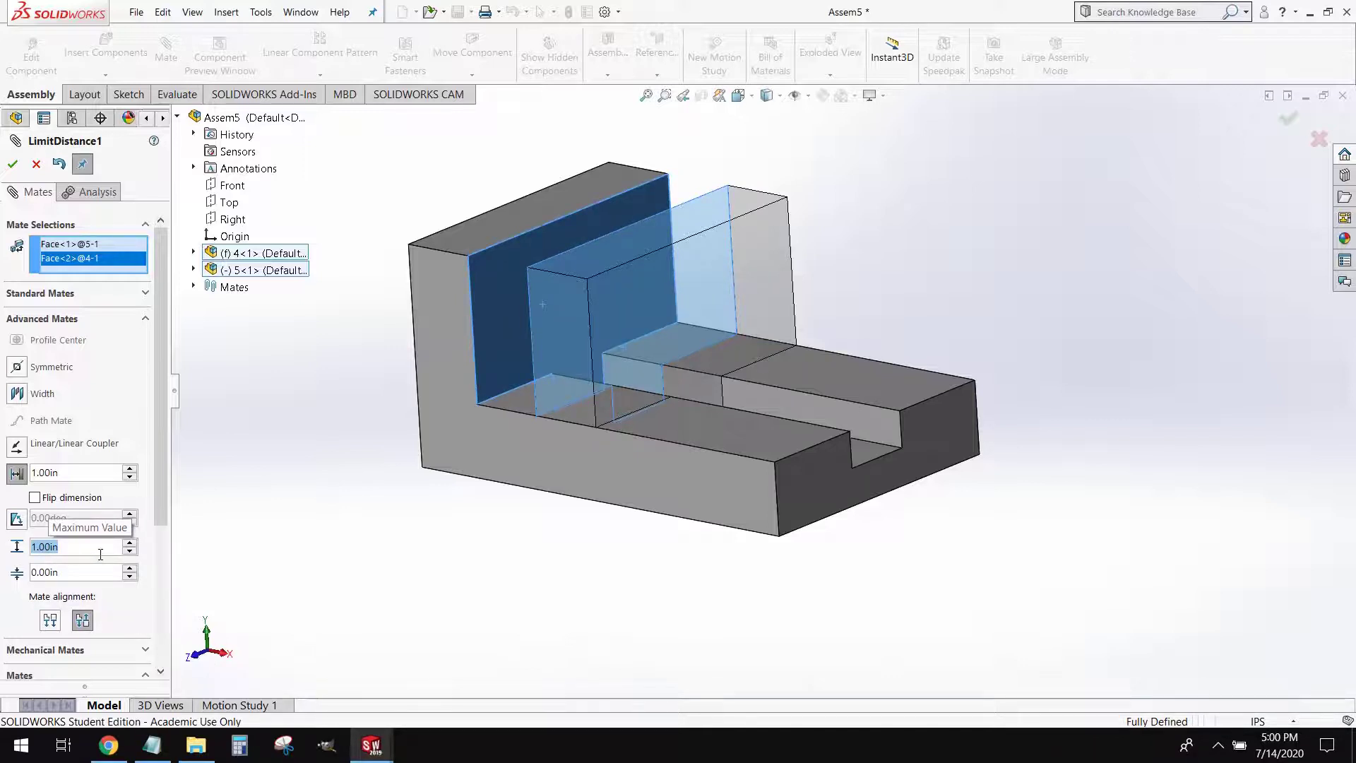
pyautogui.write('3.25')
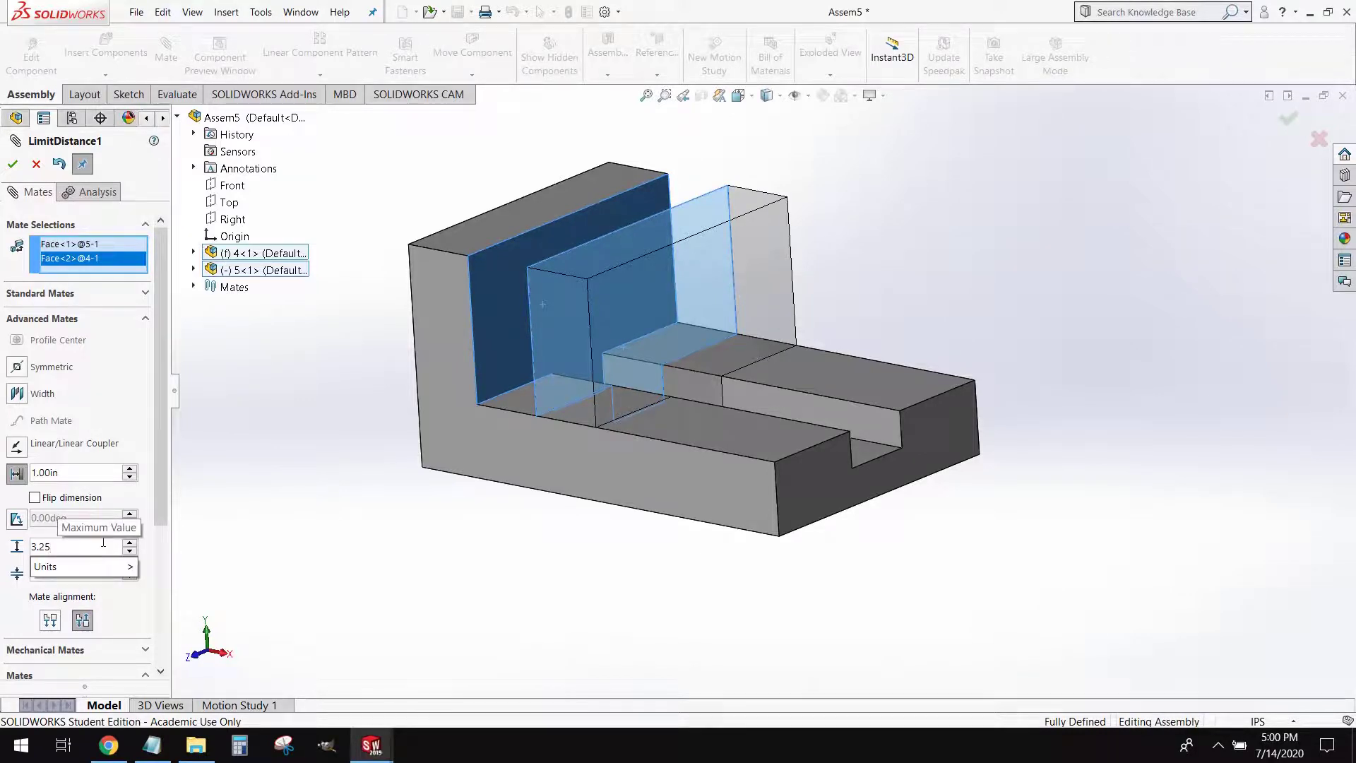
pyautogui.press('Return')
pyautogui.click(12, 164)
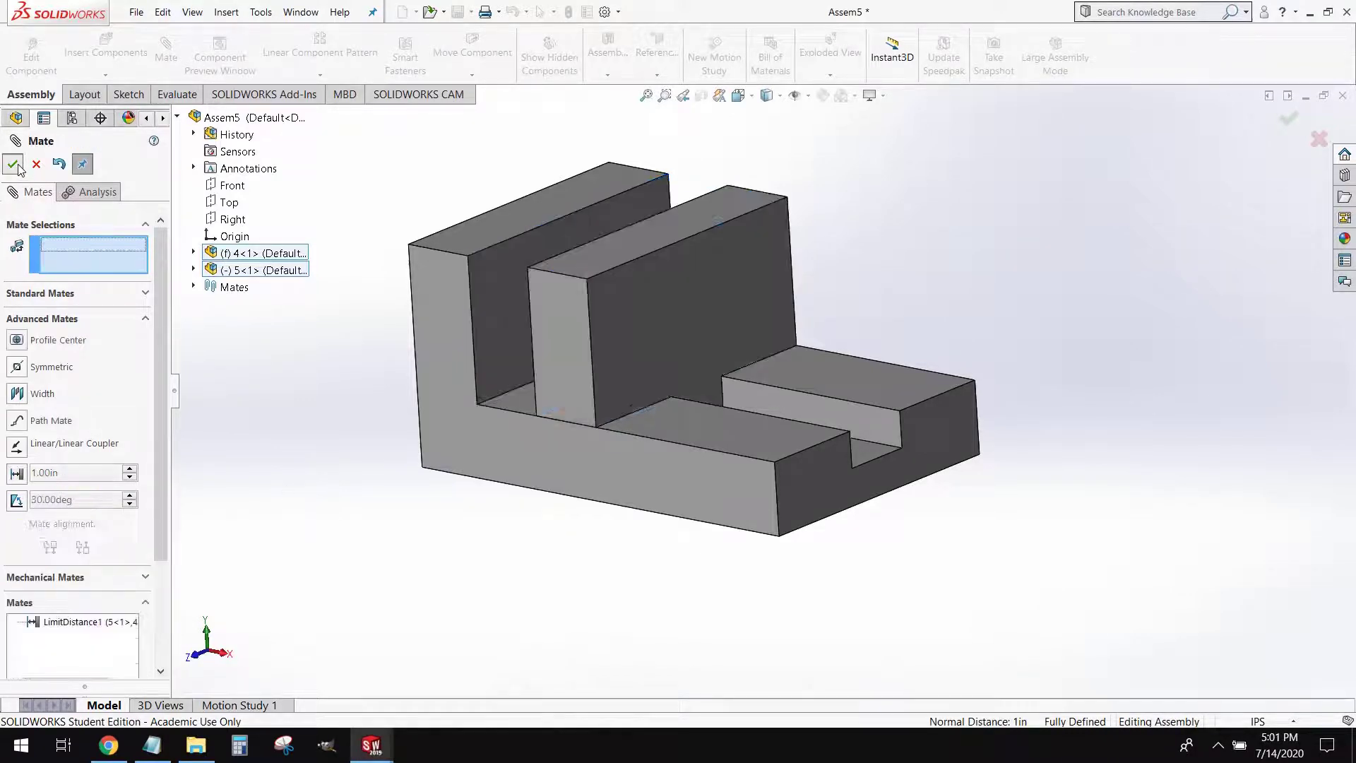
pyautogui.click(12, 164)
# Slide part 5 toward the open end and back against the base's upright wall to test its travel limits
pyautogui.moveTo(379, 448); pyautogui.dragTo(415, 475, button='middle')
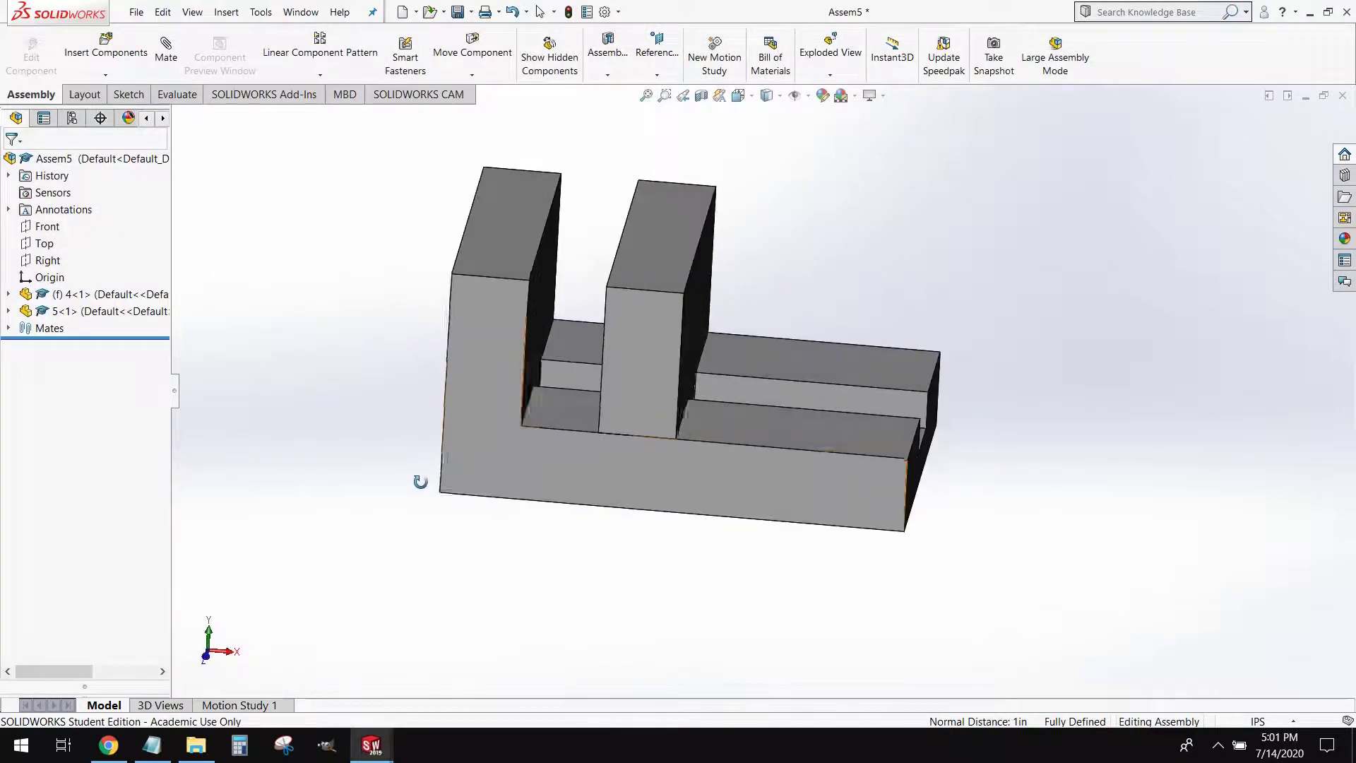
pyautogui.moveTo(637, 379); pyautogui.dragTo(866, 407)
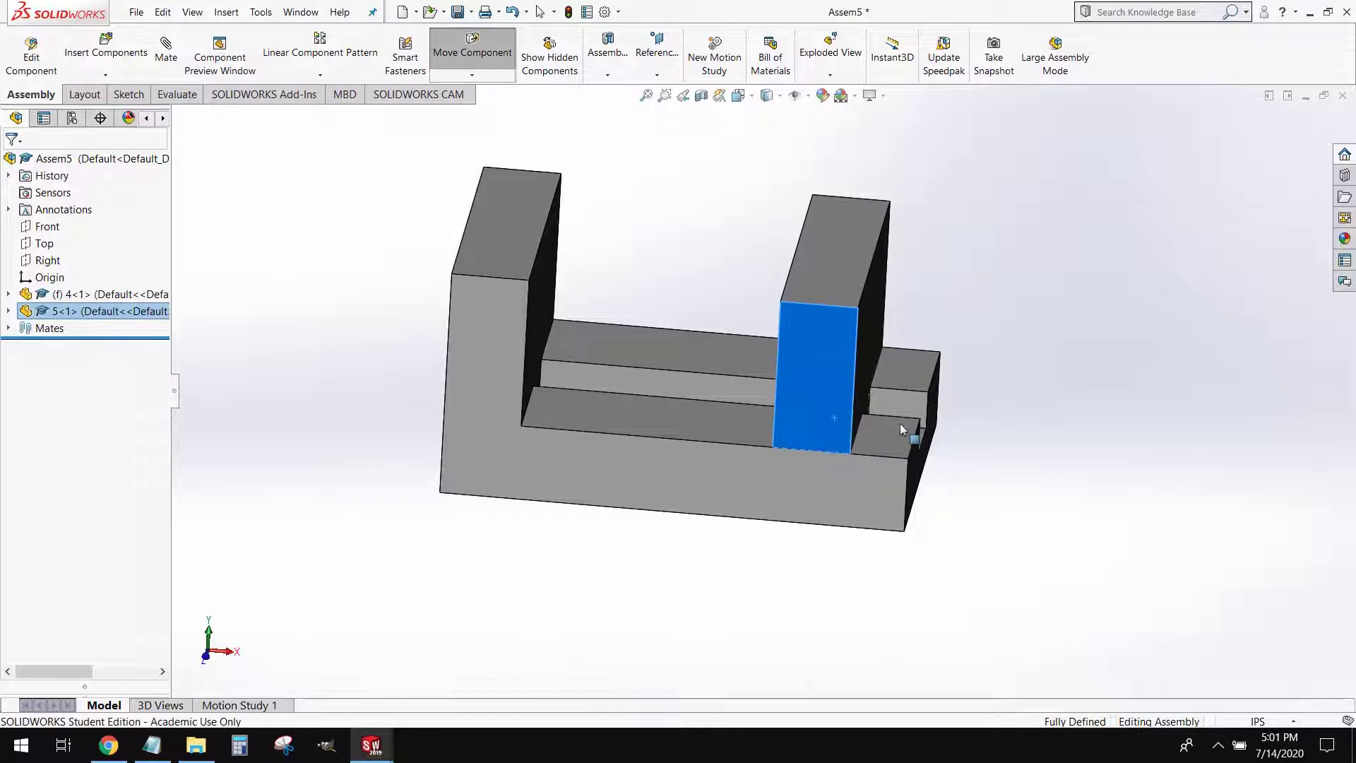
pyautogui.moveTo(829, 416); pyautogui.dragTo(365, 342)
pyautogui.moveTo(504, 360); pyautogui.dragTo(532, 374)
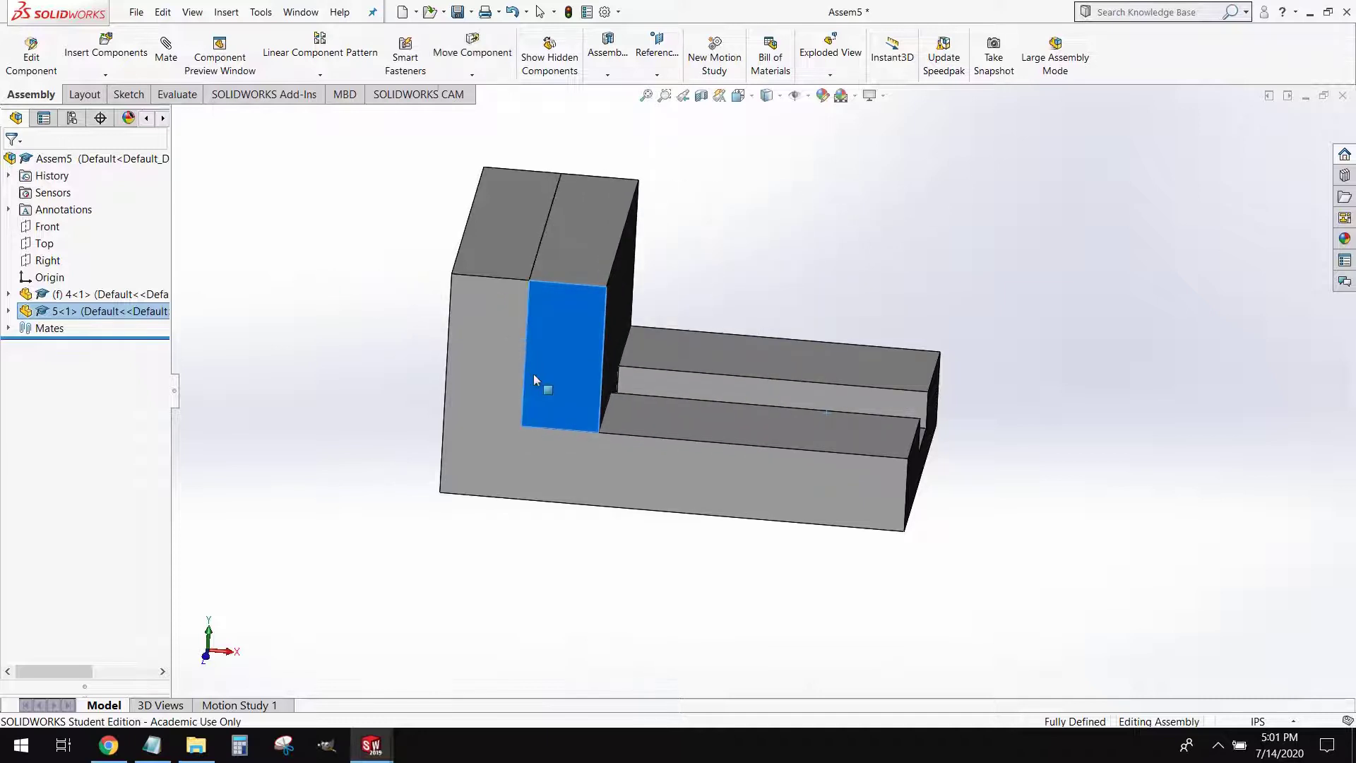
pyautogui.moveTo(533, 375); pyautogui.dragTo(481, 355, button='middle')
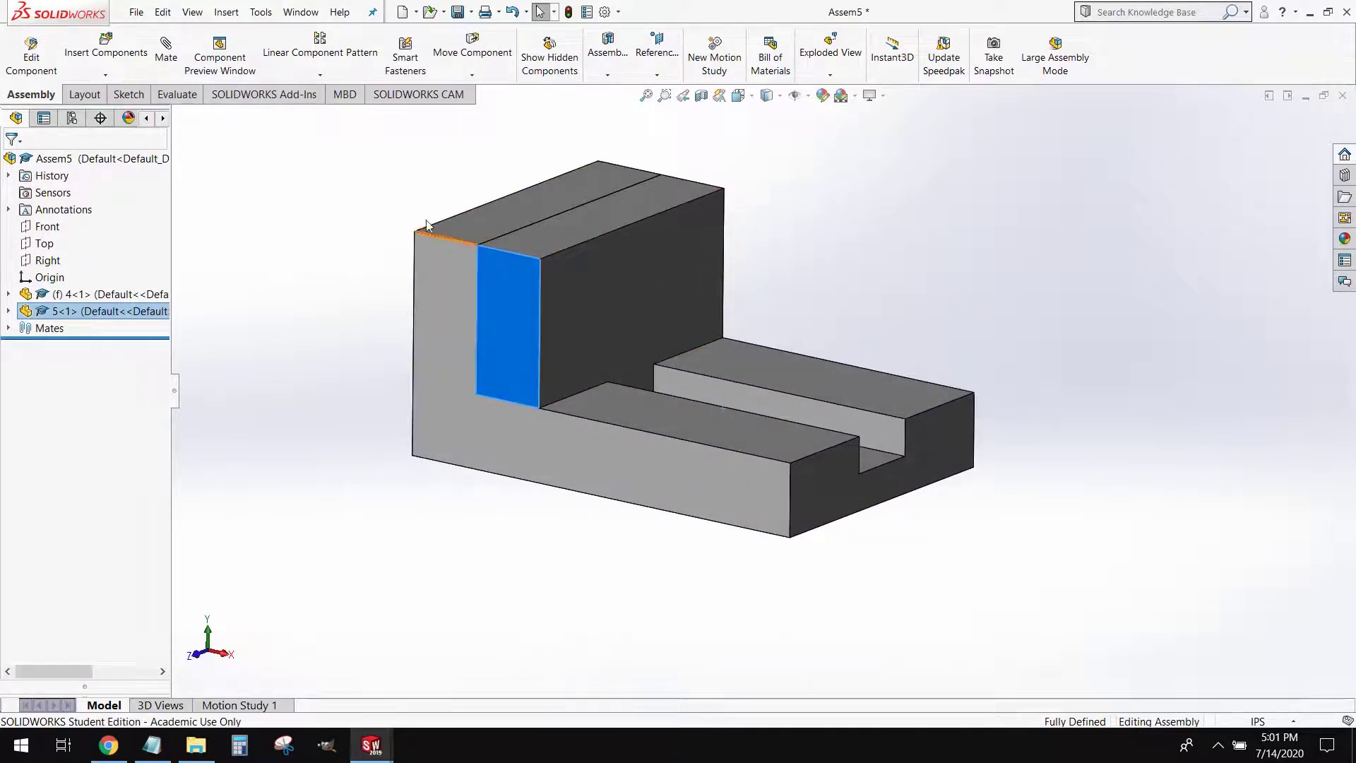
# Slide part 5 partway along the base's slot and return it to the upright wall to recheck its limited motion
pyautogui.moveTo(635, 296); pyautogui.dragTo(568, 216)
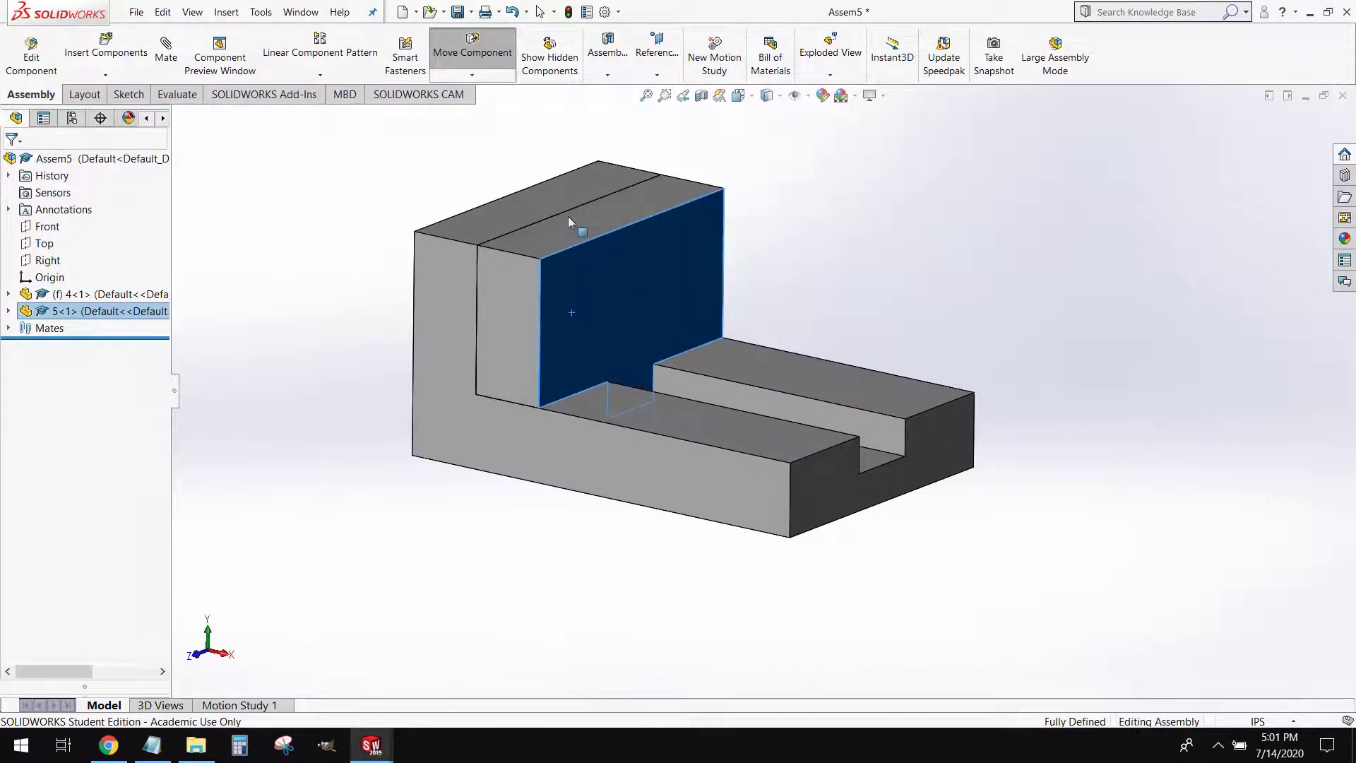
pyautogui.moveTo(634, 290); pyautogui.dragTo(723, 317)
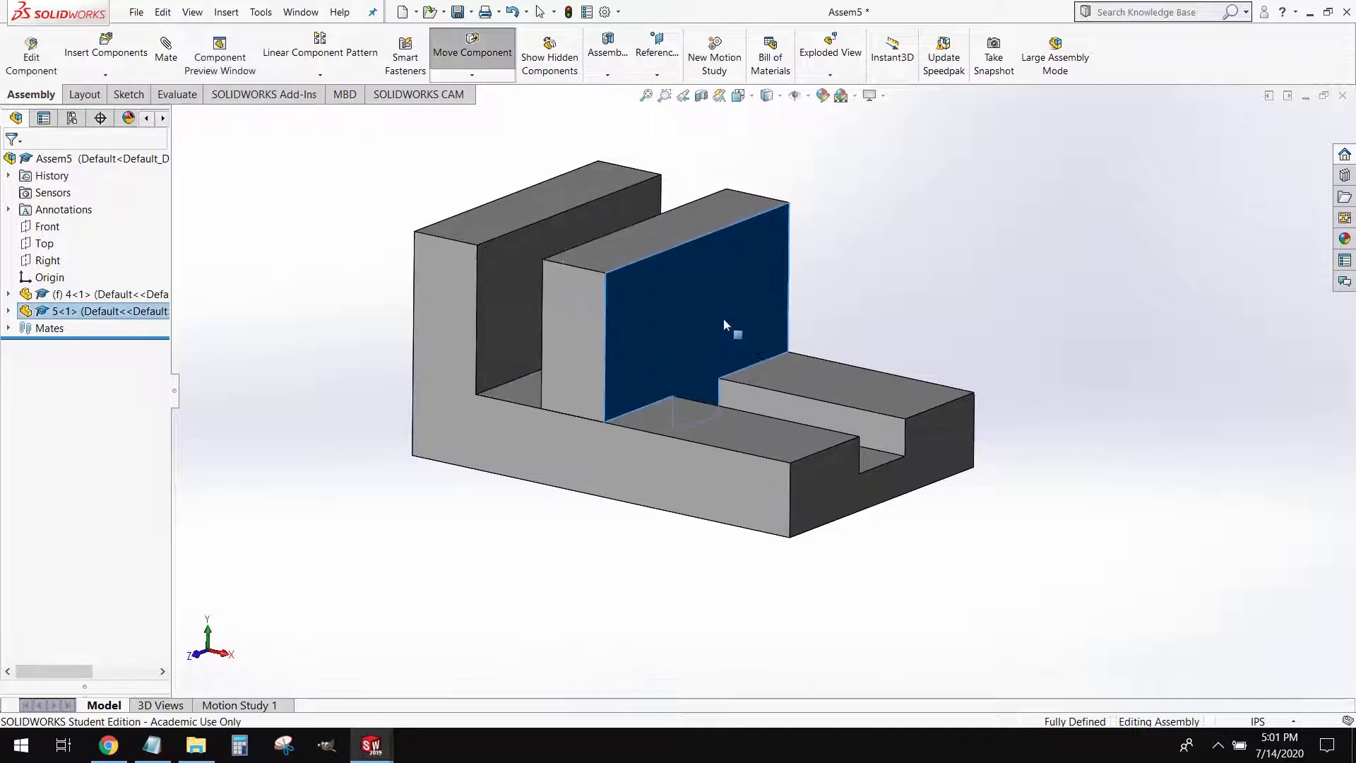
pyautogui.press('Escape')
pyautogui.click(921, 278)
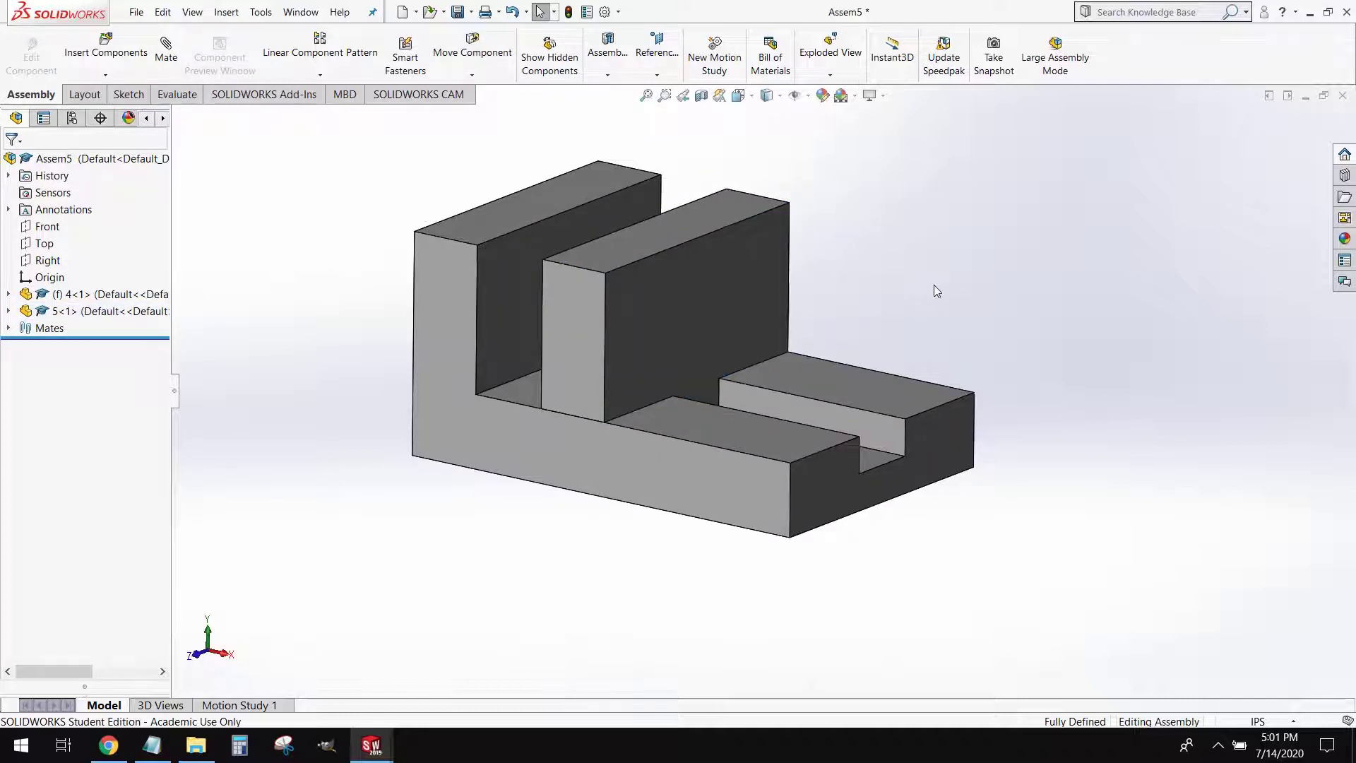
pyautogui.moveTo(749, 311); pyautogui.dragTo(636, 256)
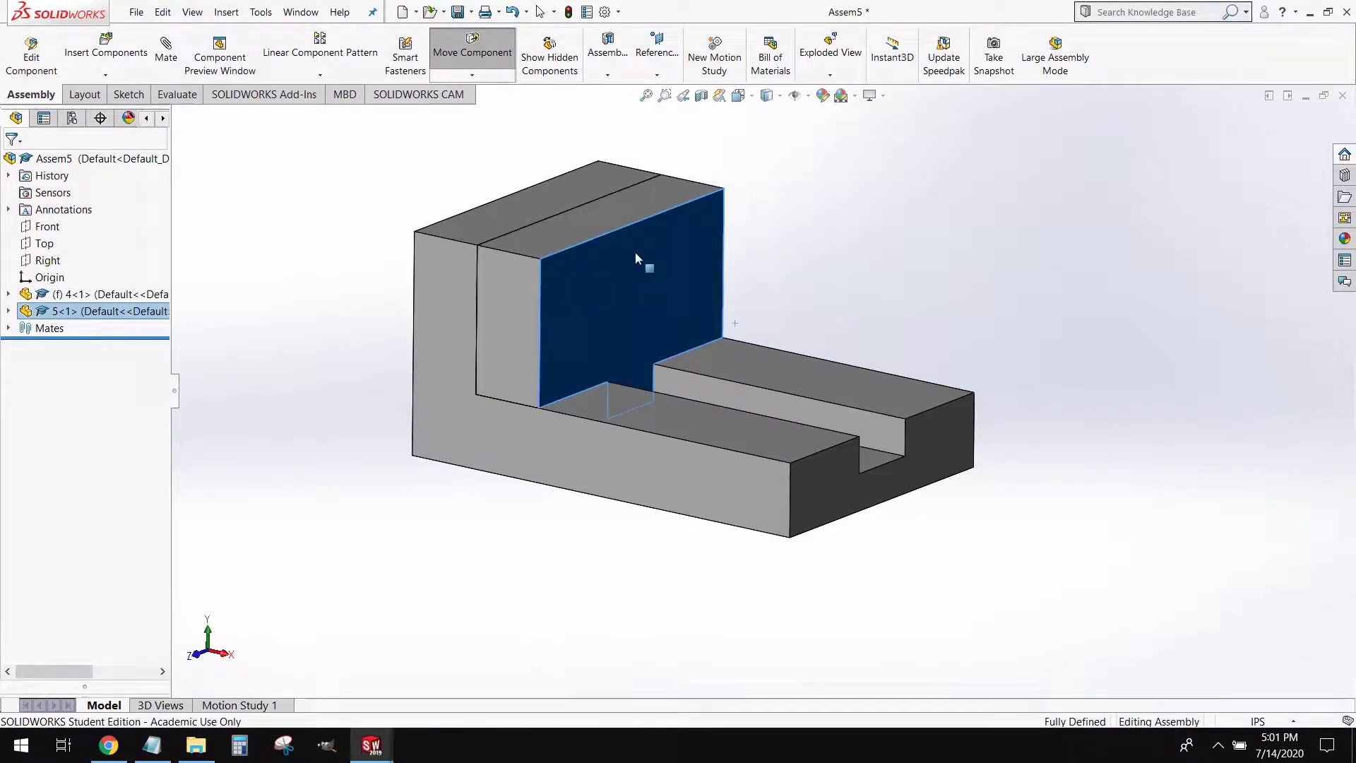
pyautogui.click(964, 250)
# Create a new assembly and place the tapped block 6.SLDPRT as its first component
pyautogui.click(137, 12)
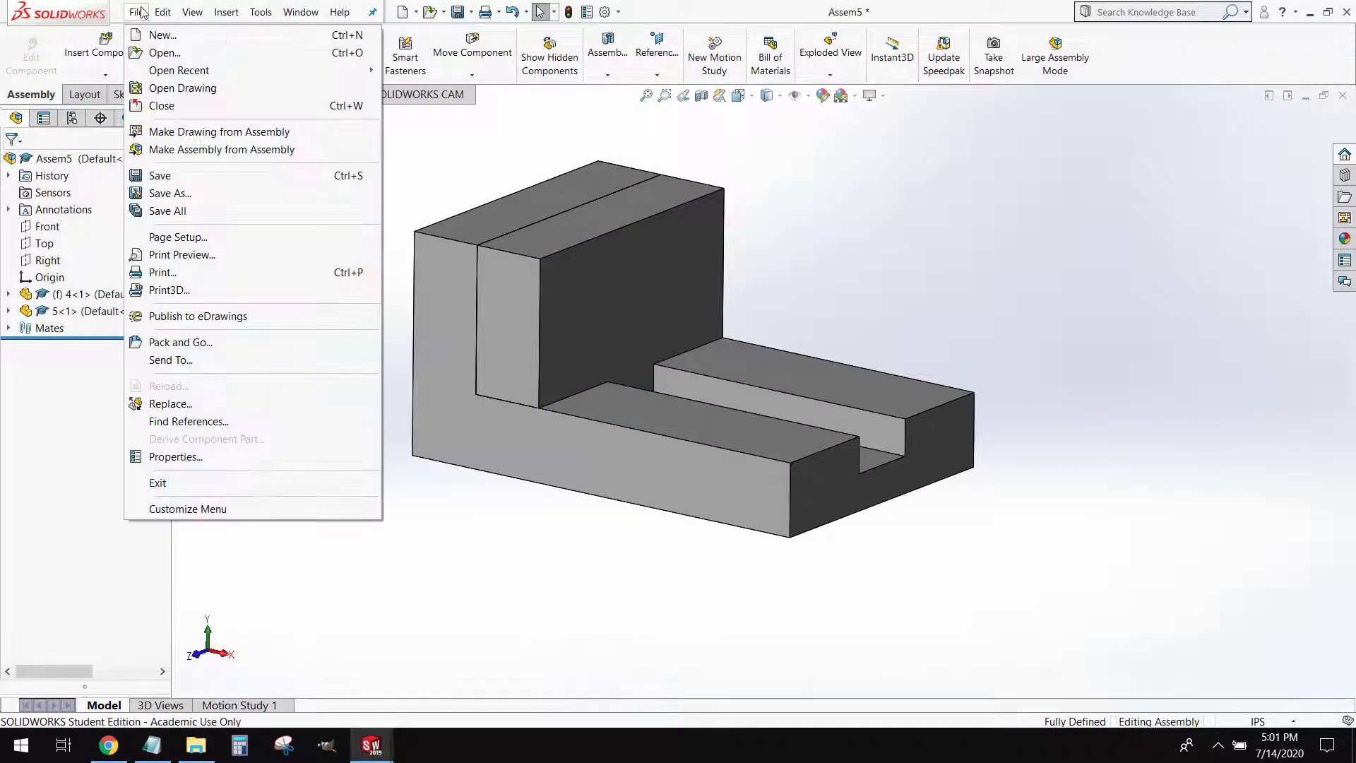
pyautogui.click(152, 34)
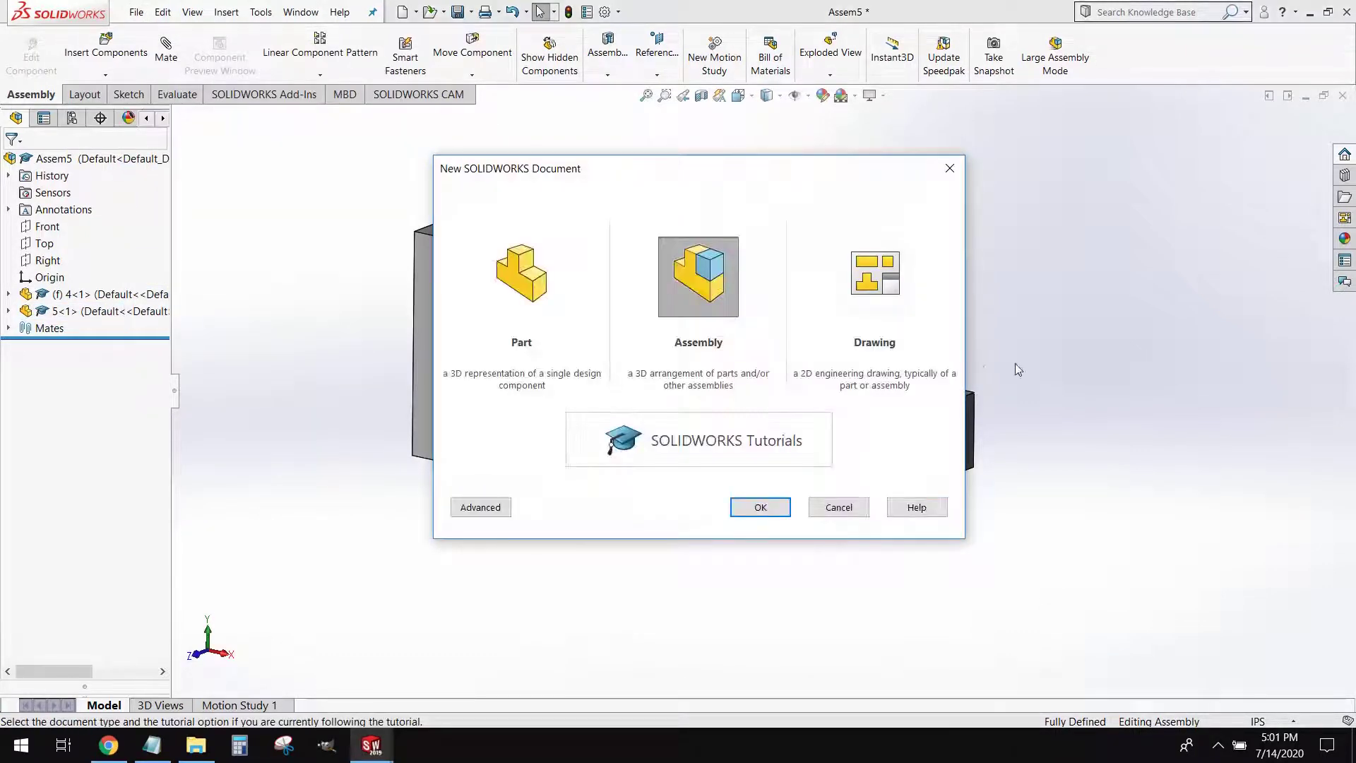
pyautogui.click(757, 507)
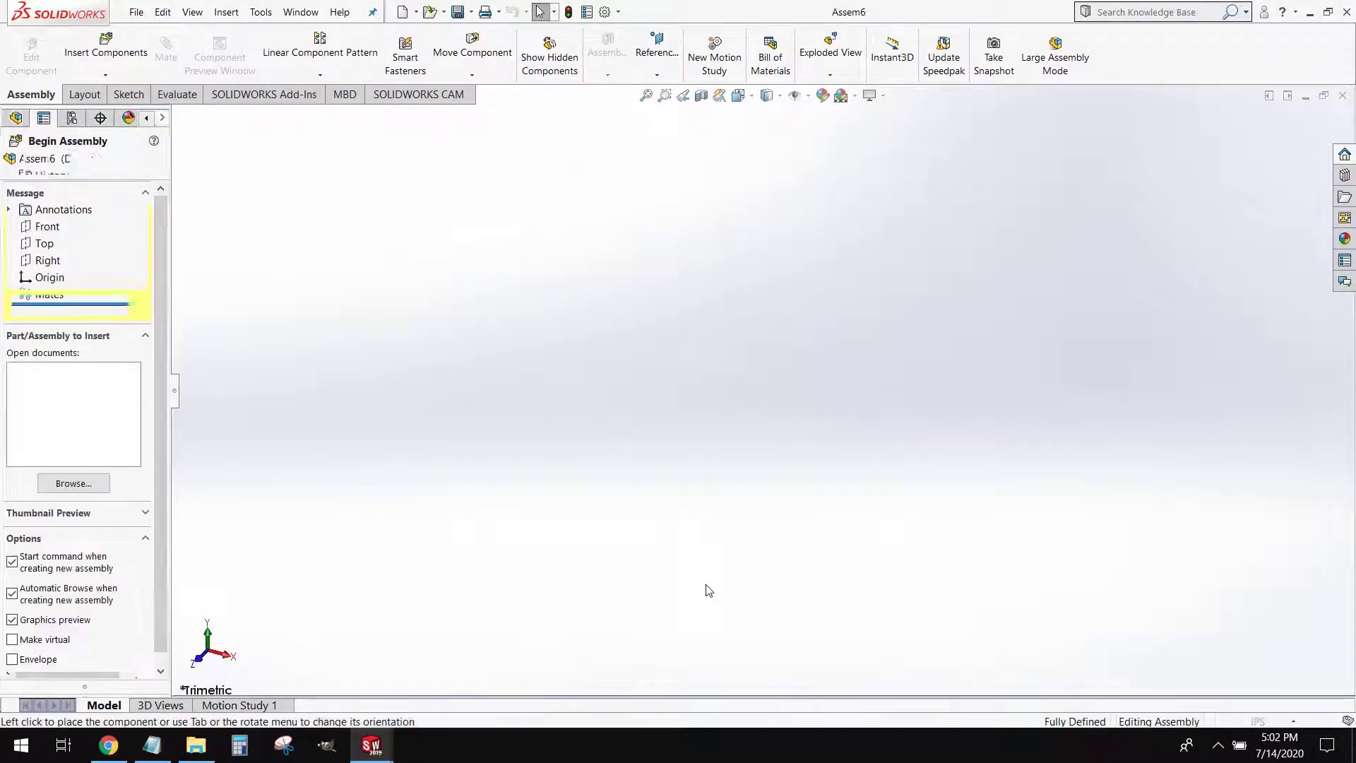
pyautogui.click(74, 483)
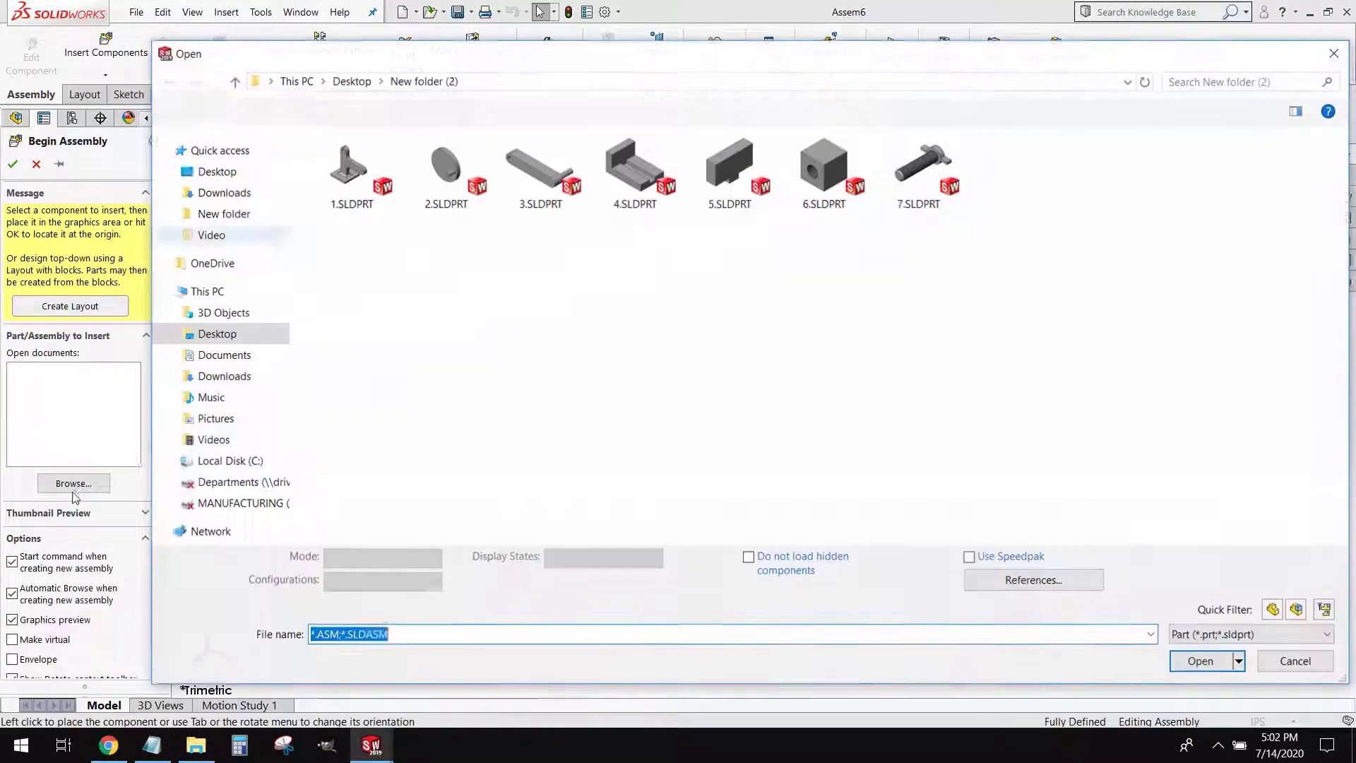
pyautogui.click(836, 179)
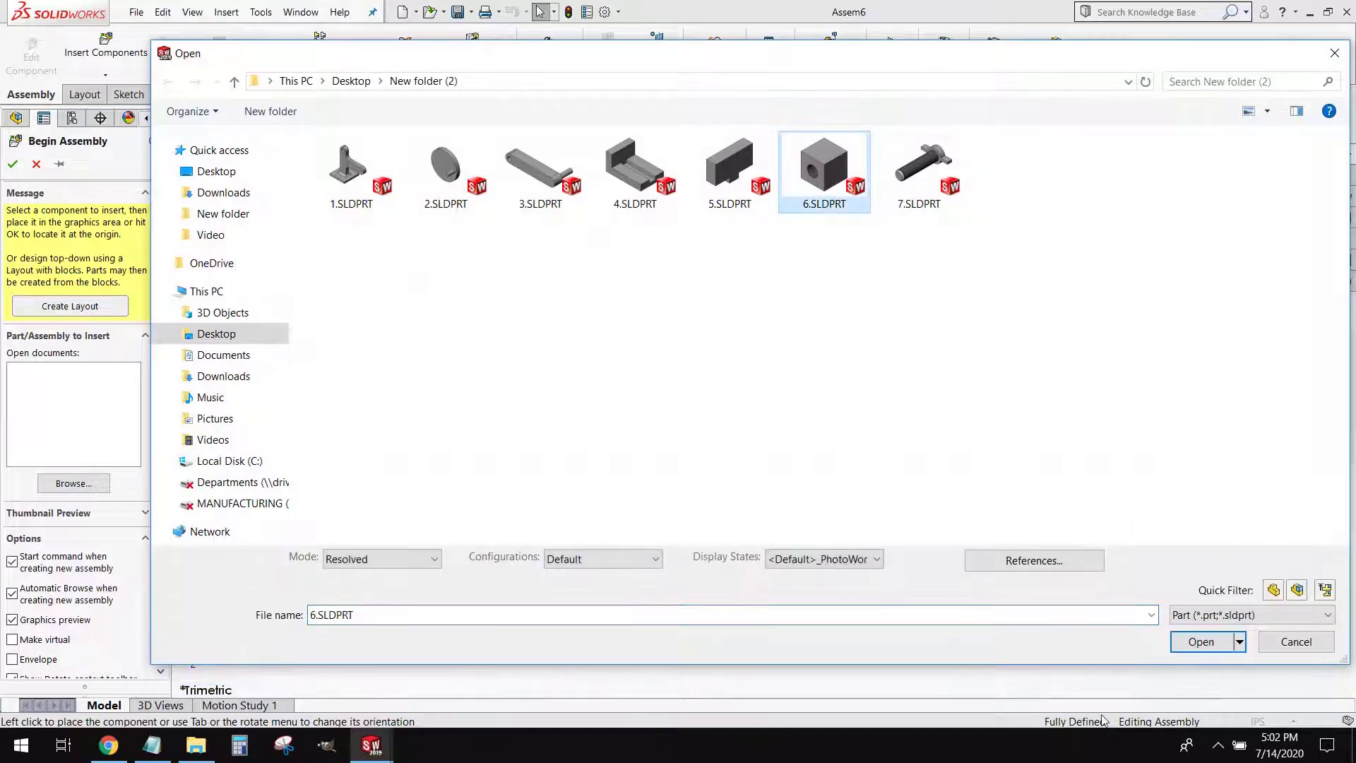
pyautogui.click(1201, 641)
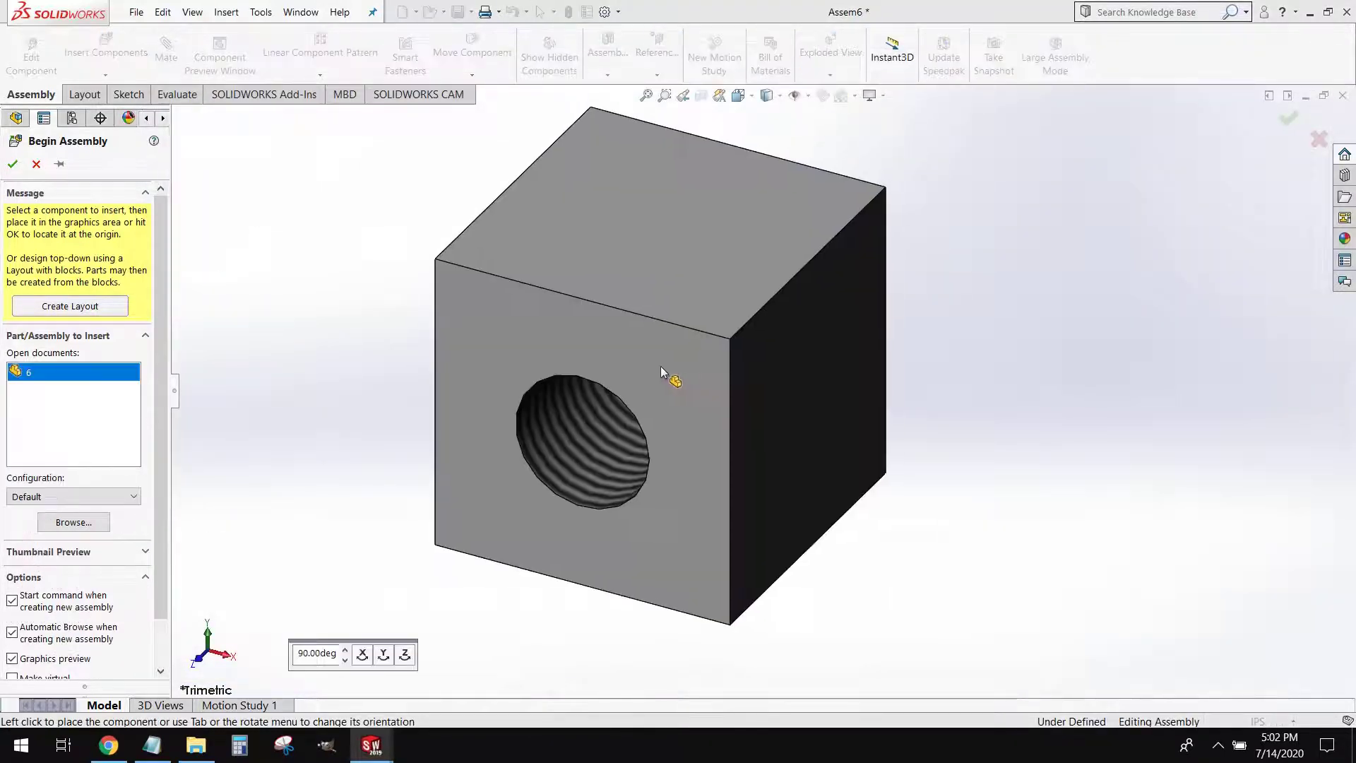
pyautogui.click(658, 366)
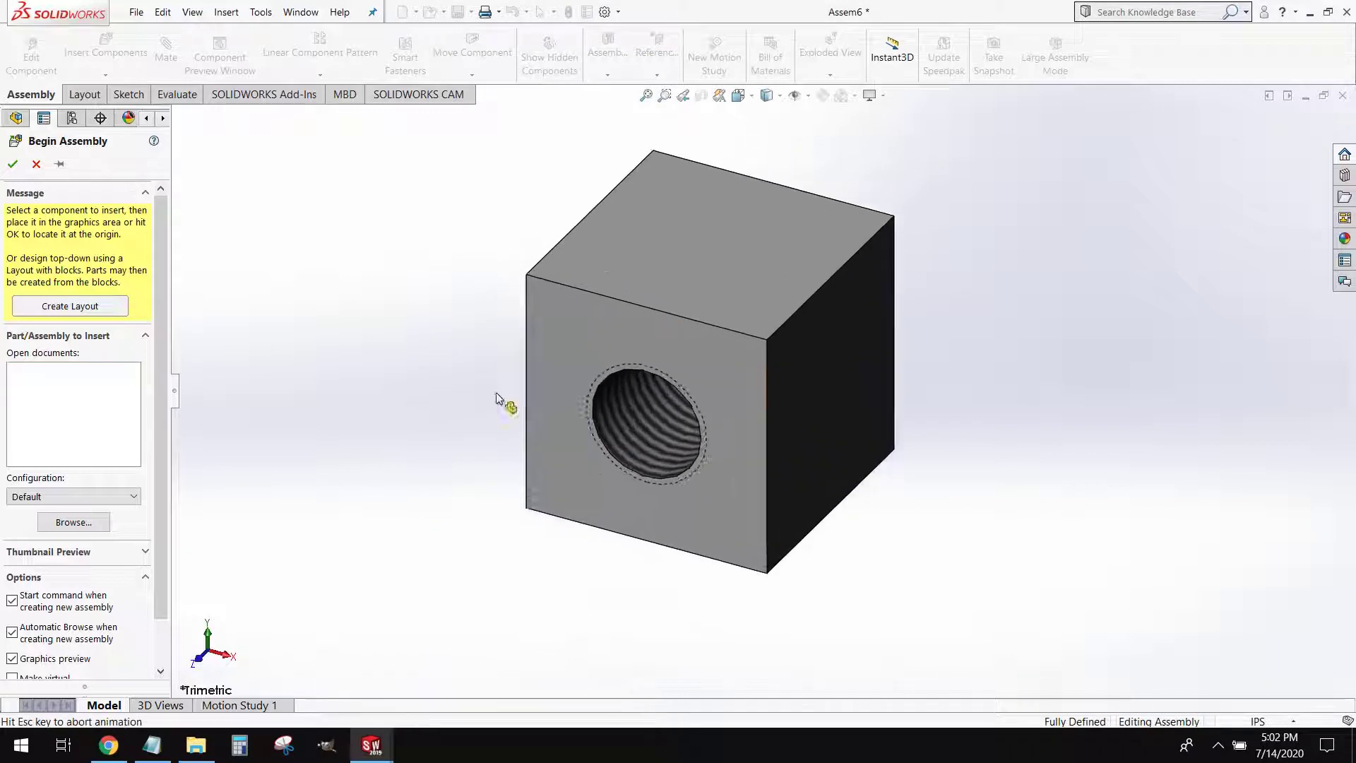
# Insert the threaded screw 7.SLDPRT and place it beside the block
pyautogui.moveTo(715, 590); pyautogui.dragTo(820, 520, button='middle')
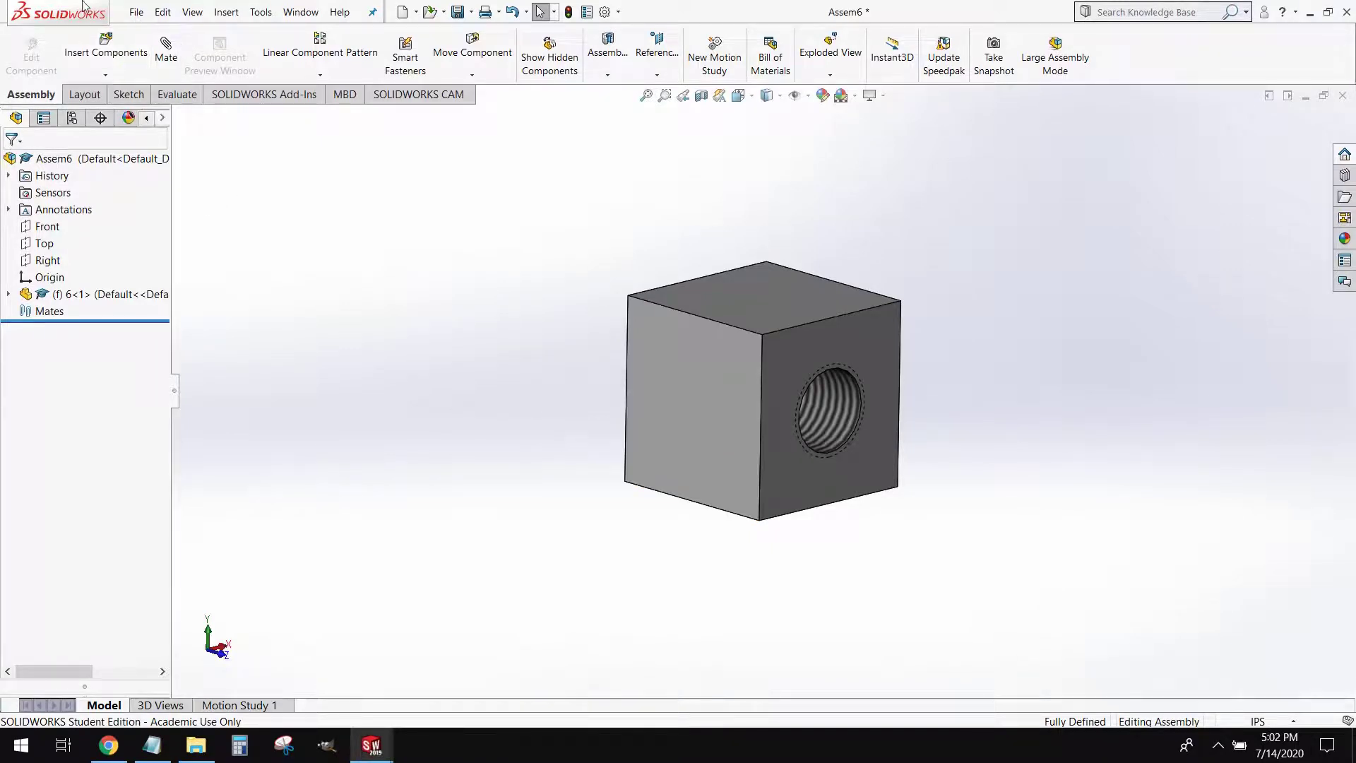
pyautogui.click(100, 67)
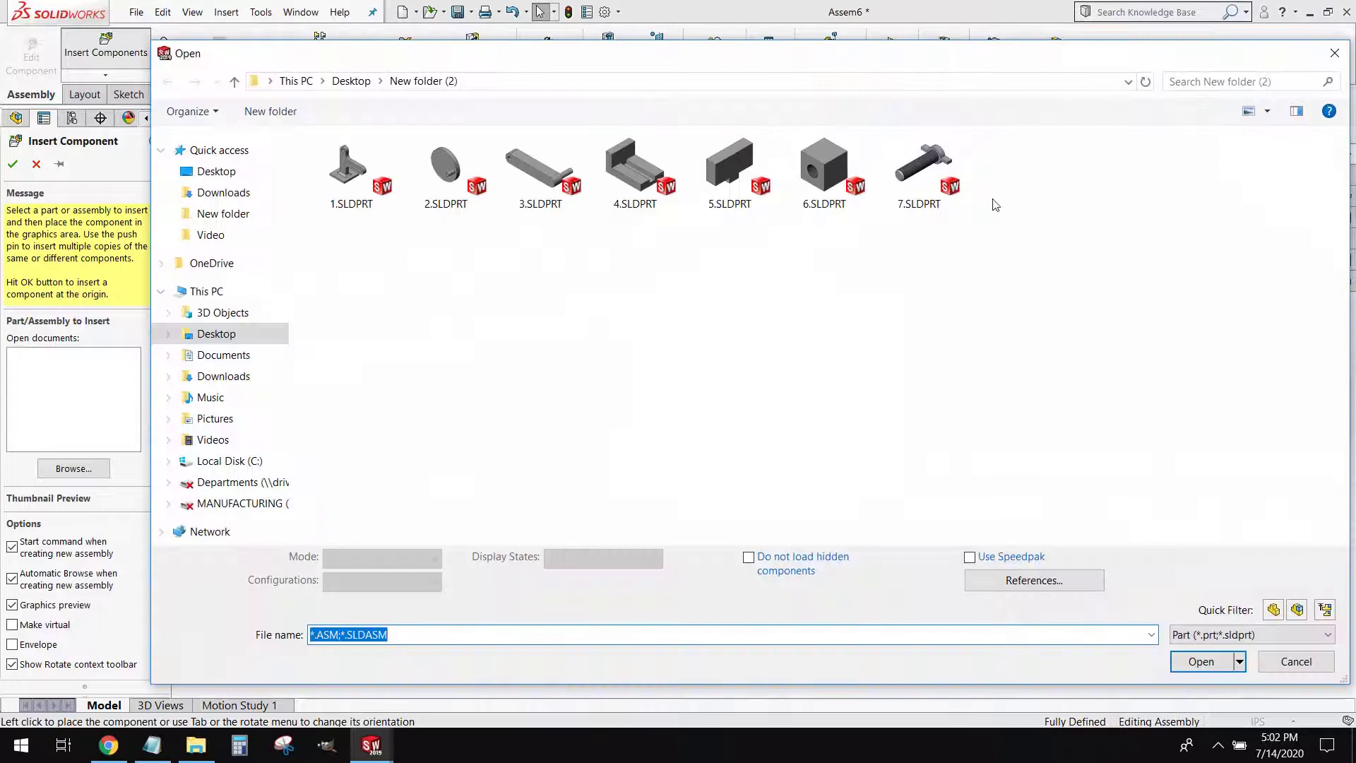
pyautogui.click(918, 166)
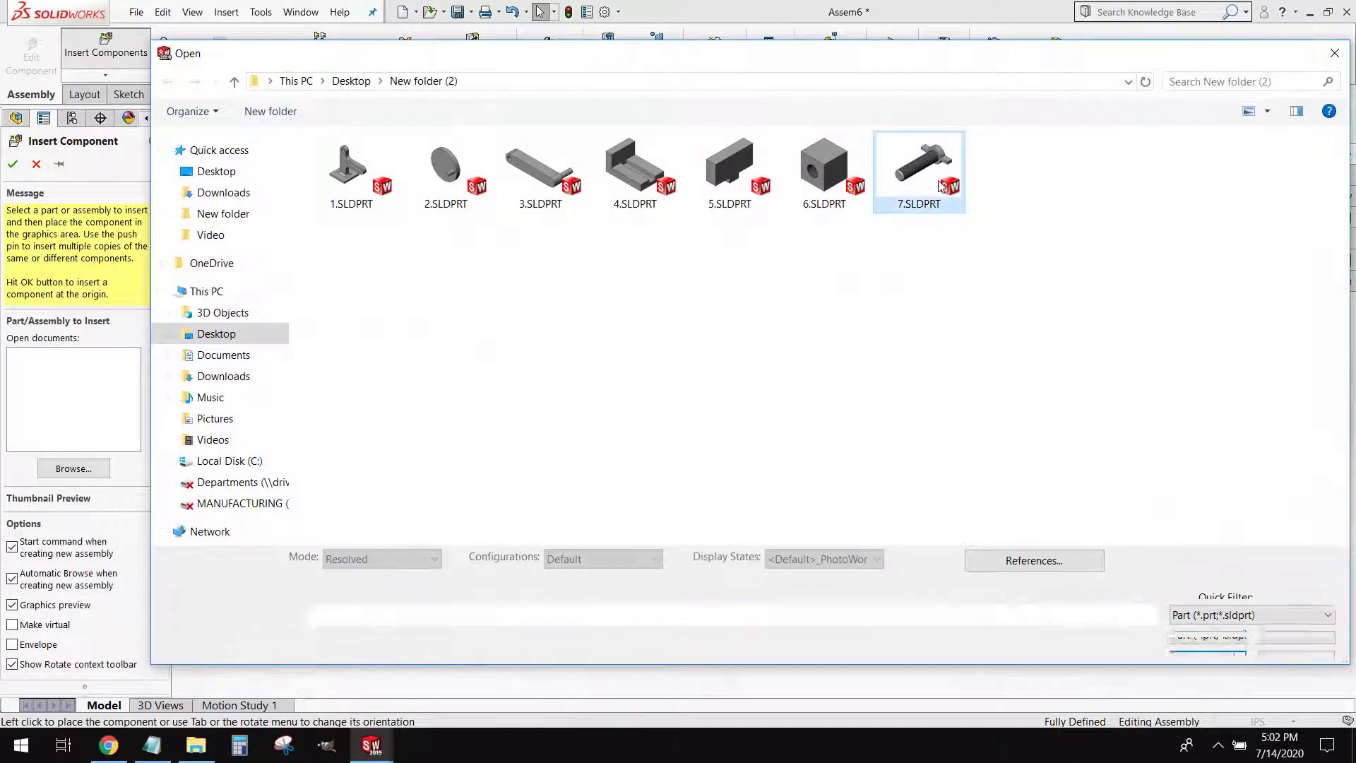
pyautogui.click(1201, 661)
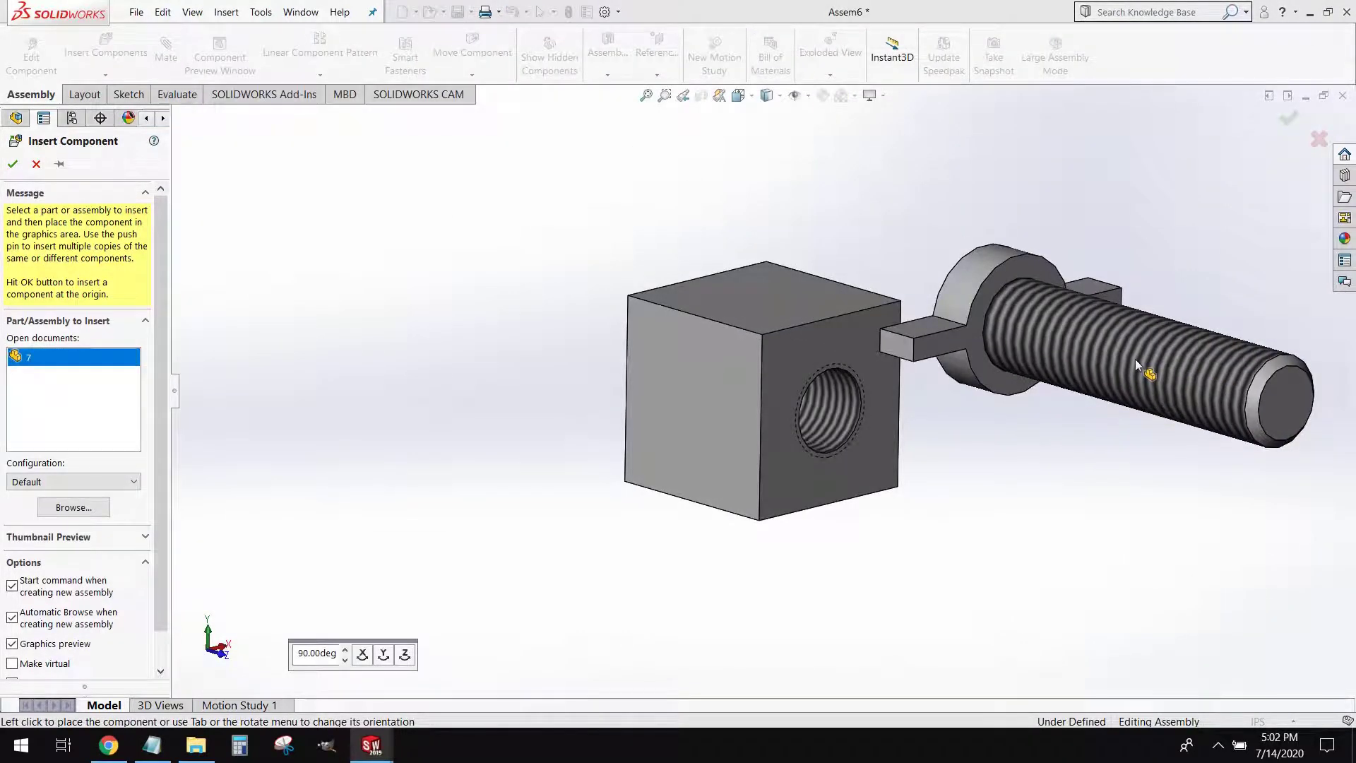
pyautogui.click(1135, 365)
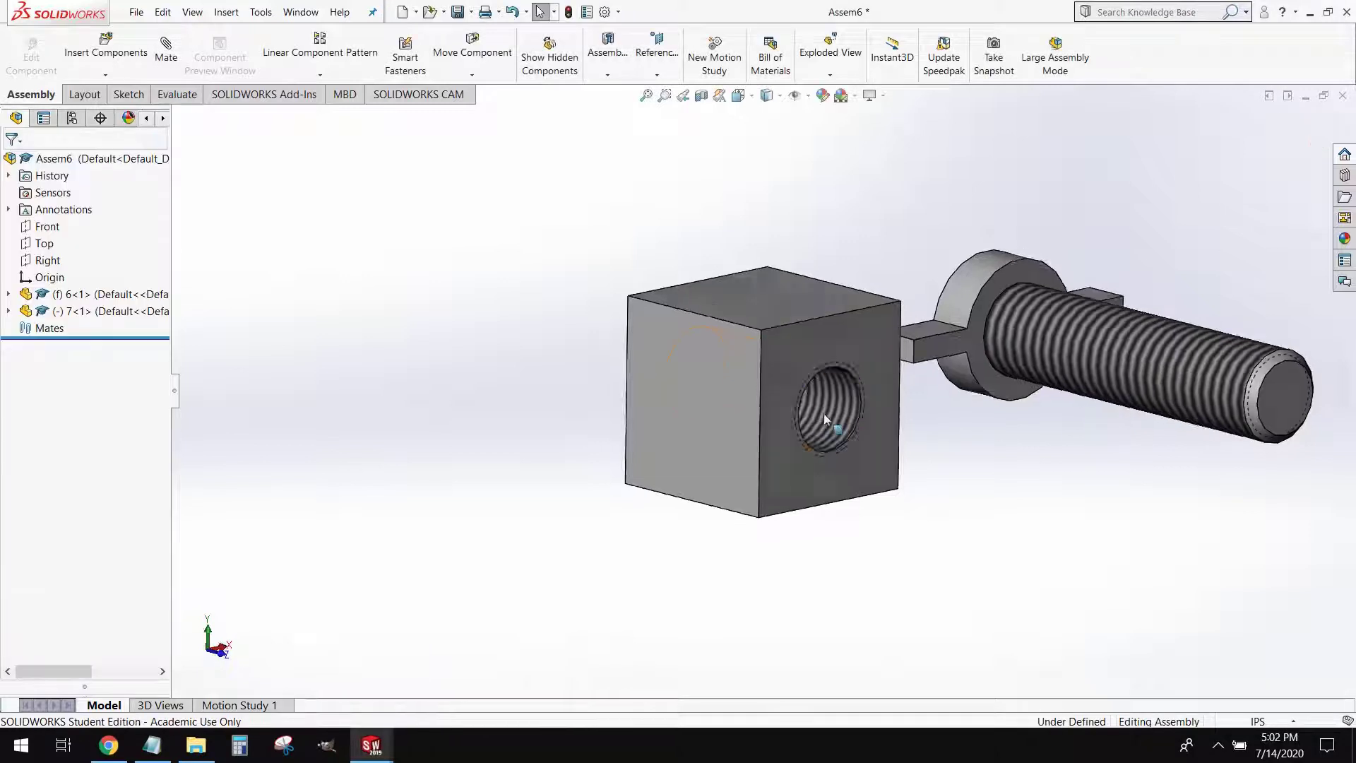
# Move part 7 around to the tapped hole's side of the block, above and clear of it, with the threaded end facing the block
pyautogui.moveTo(831, 422); pyautogui.dragTo(997, 375, button='middle')
pyautogui.moveTo(1219, 407); pyautogui.dragTo(969, 396, button='middle')
pyautogui.scroll(3, 968, 396)
pyautogui.scroll(-4, 1087, 399)
pyautogui.moveTo(776, 384); pyautogui.dragTo(1147, 369)
pyautogui.scroll(-1, 1003, 408)
pyautogui.click(1006, 498)
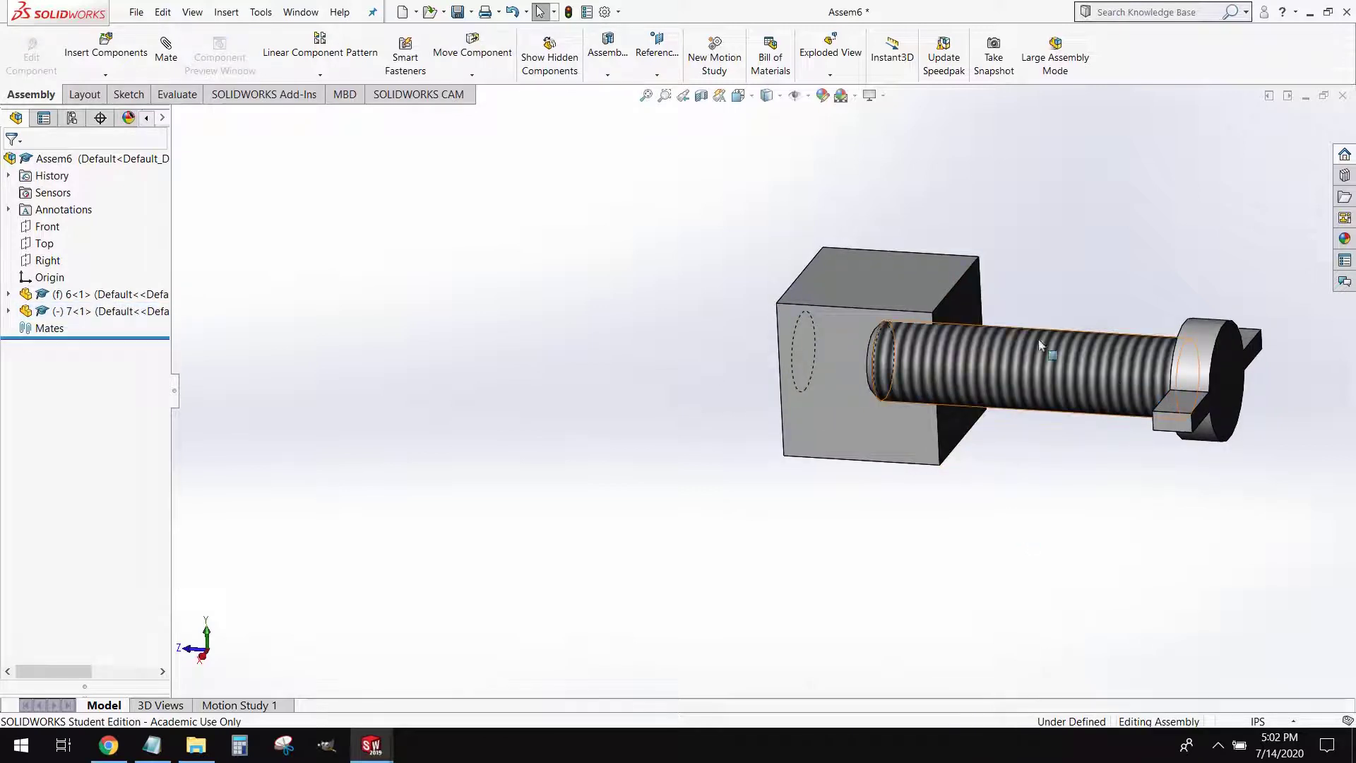
pyautogui.moveTo(1031, 381); pyautogui.dragTo(1145, 208)
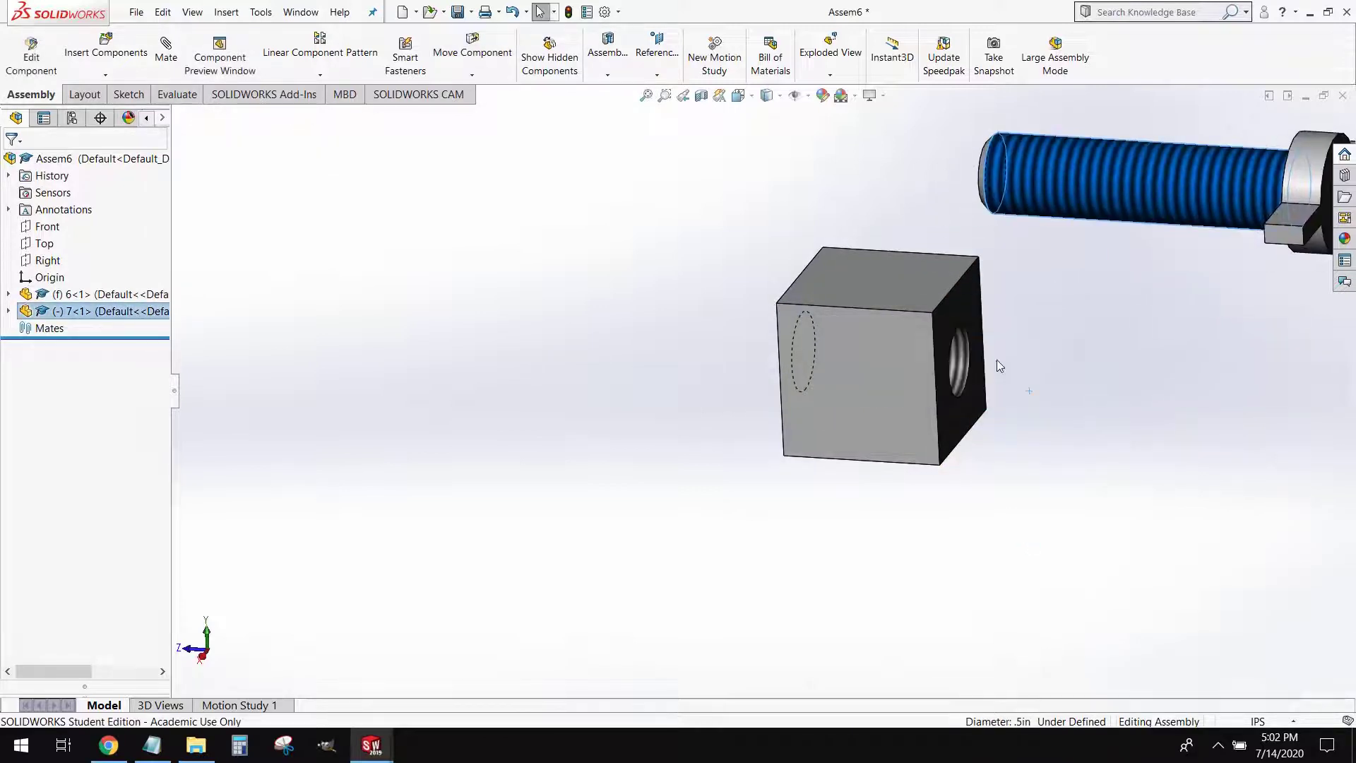
# Start a mechanical Screw mate with the inner face of part 6's tapped hole as the first selection
pyautogui.click(957, 370)
pyautogui.click(1082, 186)
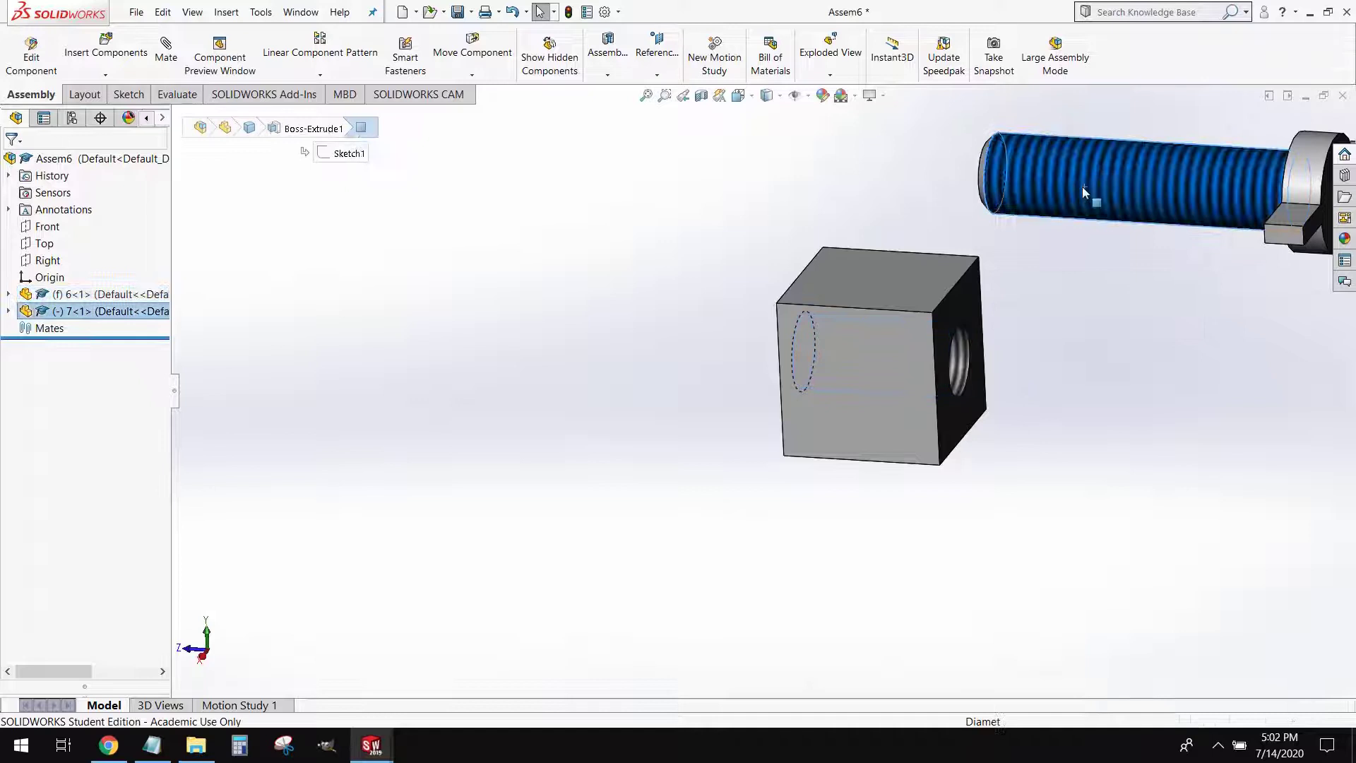
pyautogui.click(962, 358)
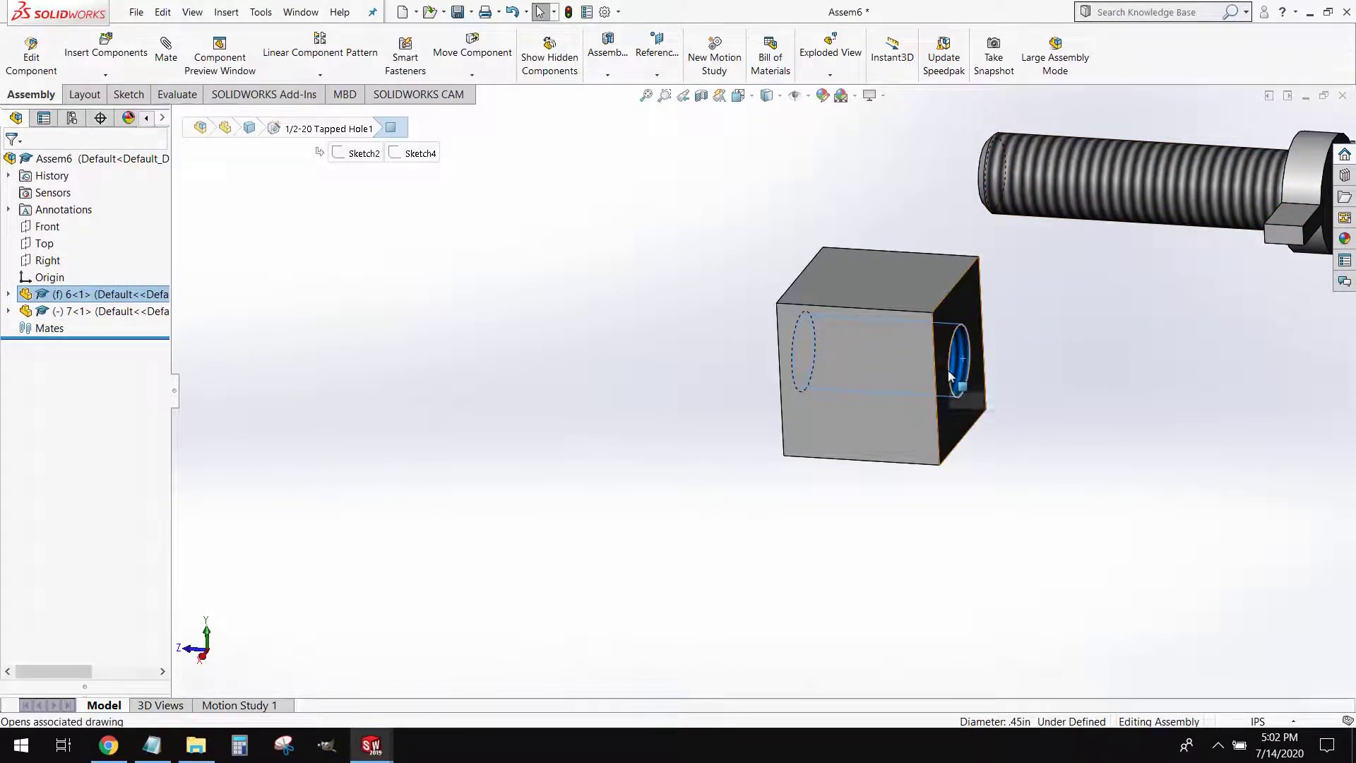
pyautogui.scroll(1, 1113, 379)
pyautogui.scroll(-2, 1189, 329)
pyautogui.scroll(2, 1110, 230)
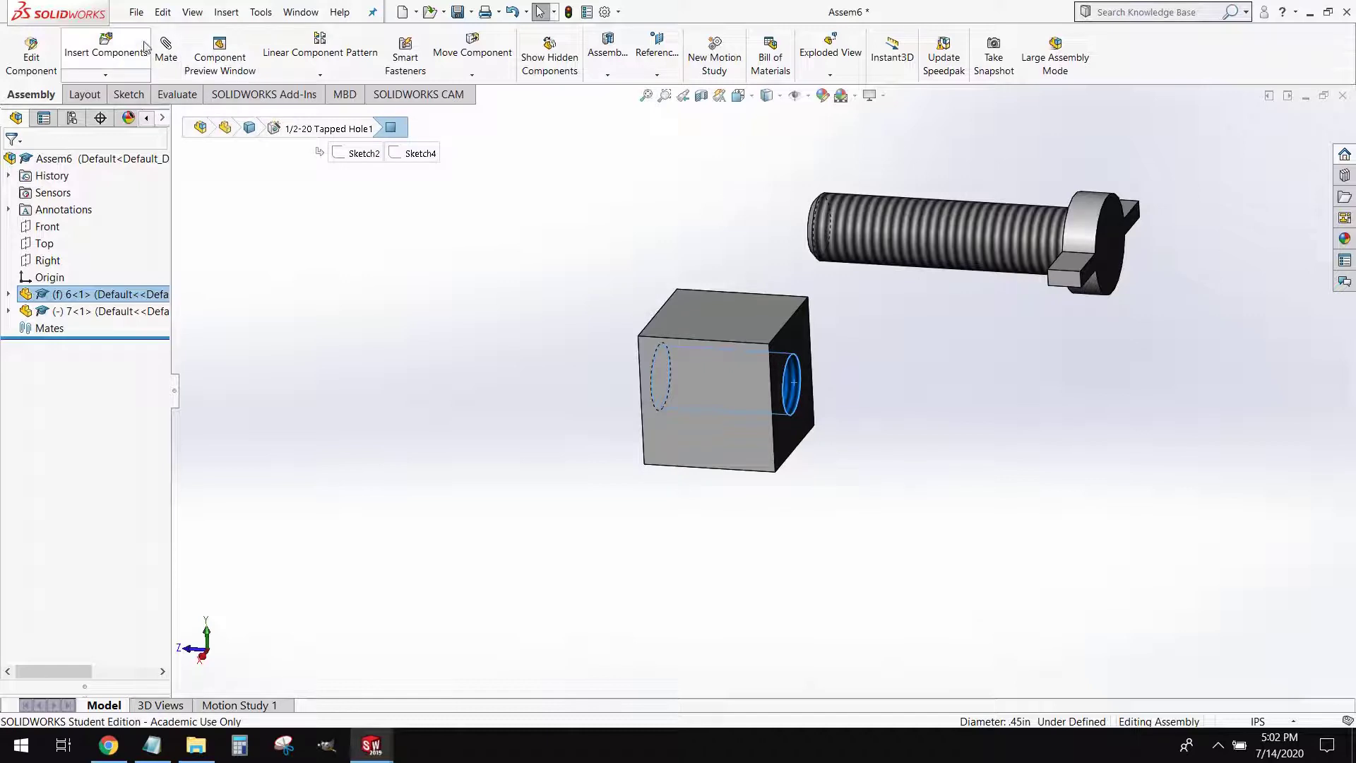
pyautogui.click(166, 52)
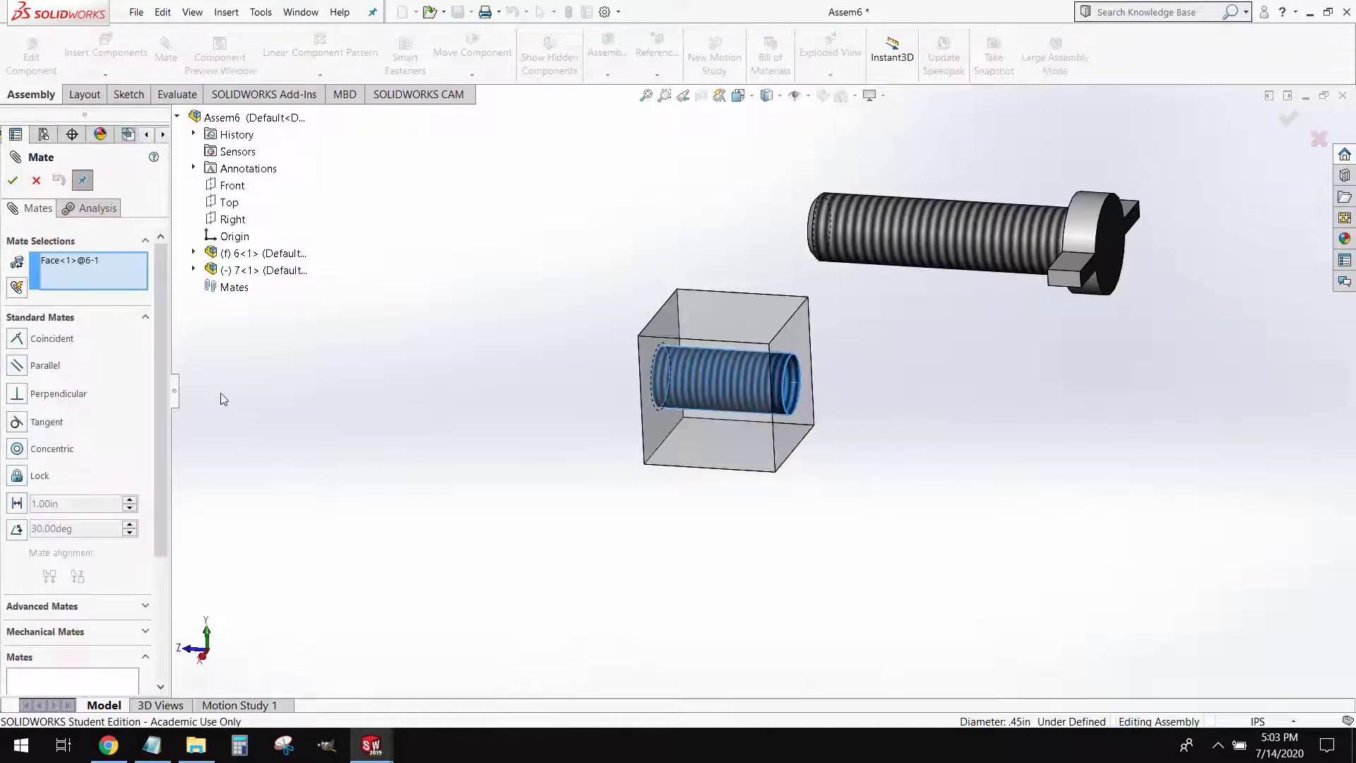
pyautogui.scroll(-4, 101, 421)
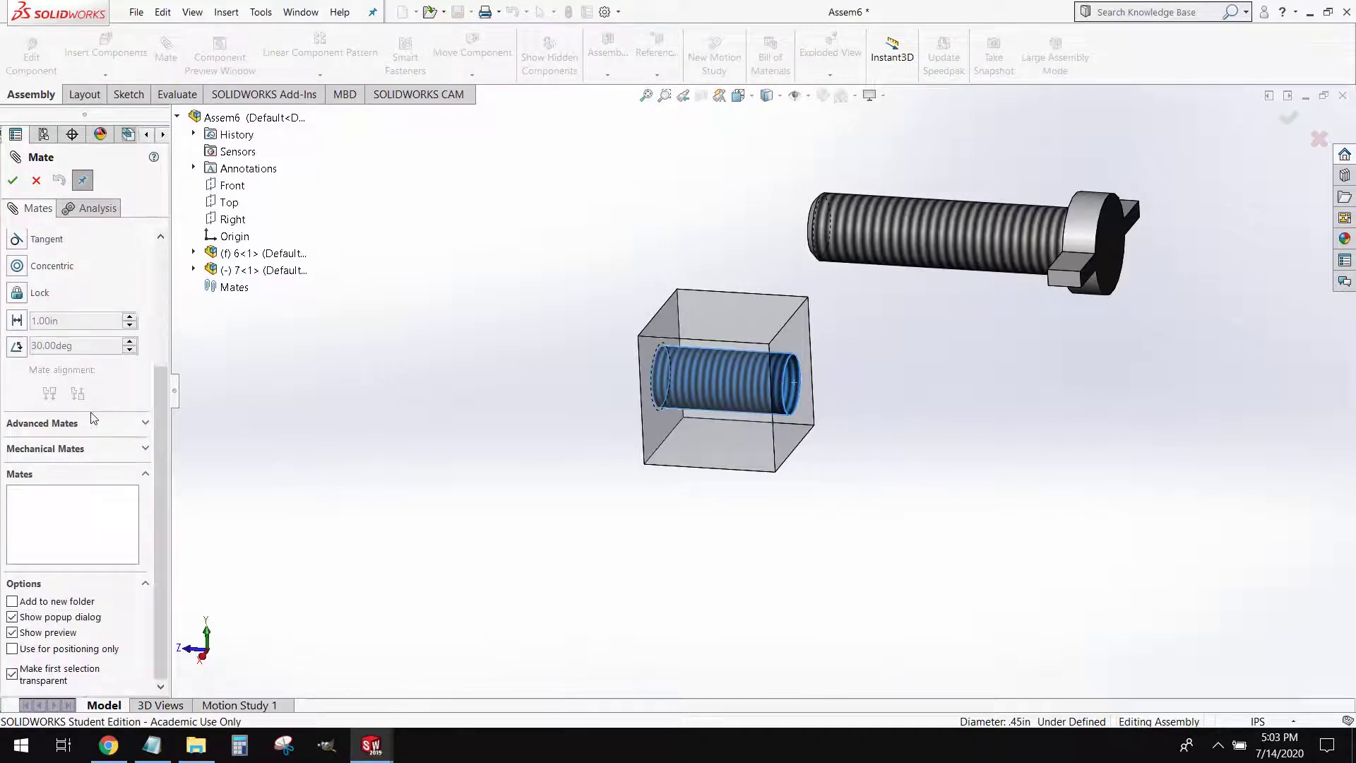
pyautogui.click(57, 456)
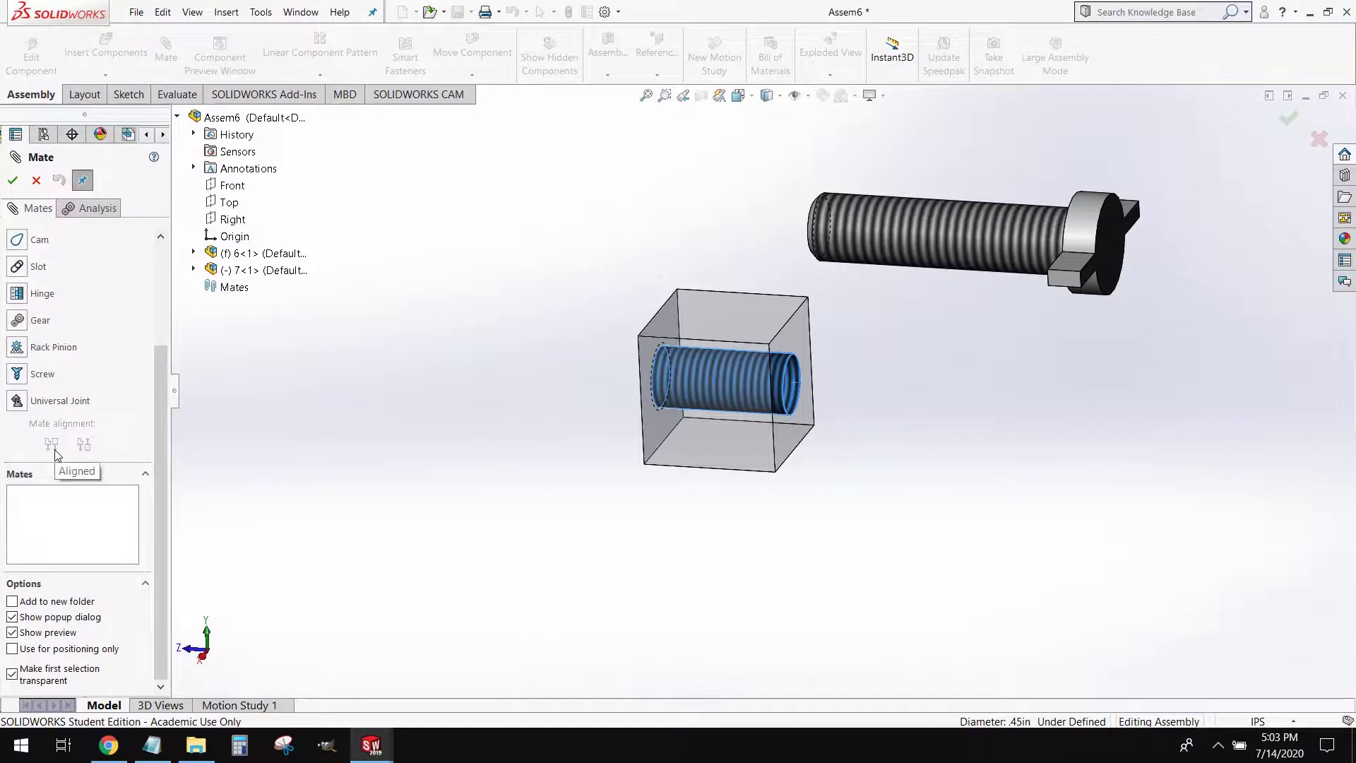
pyautogui.click(17, 374)
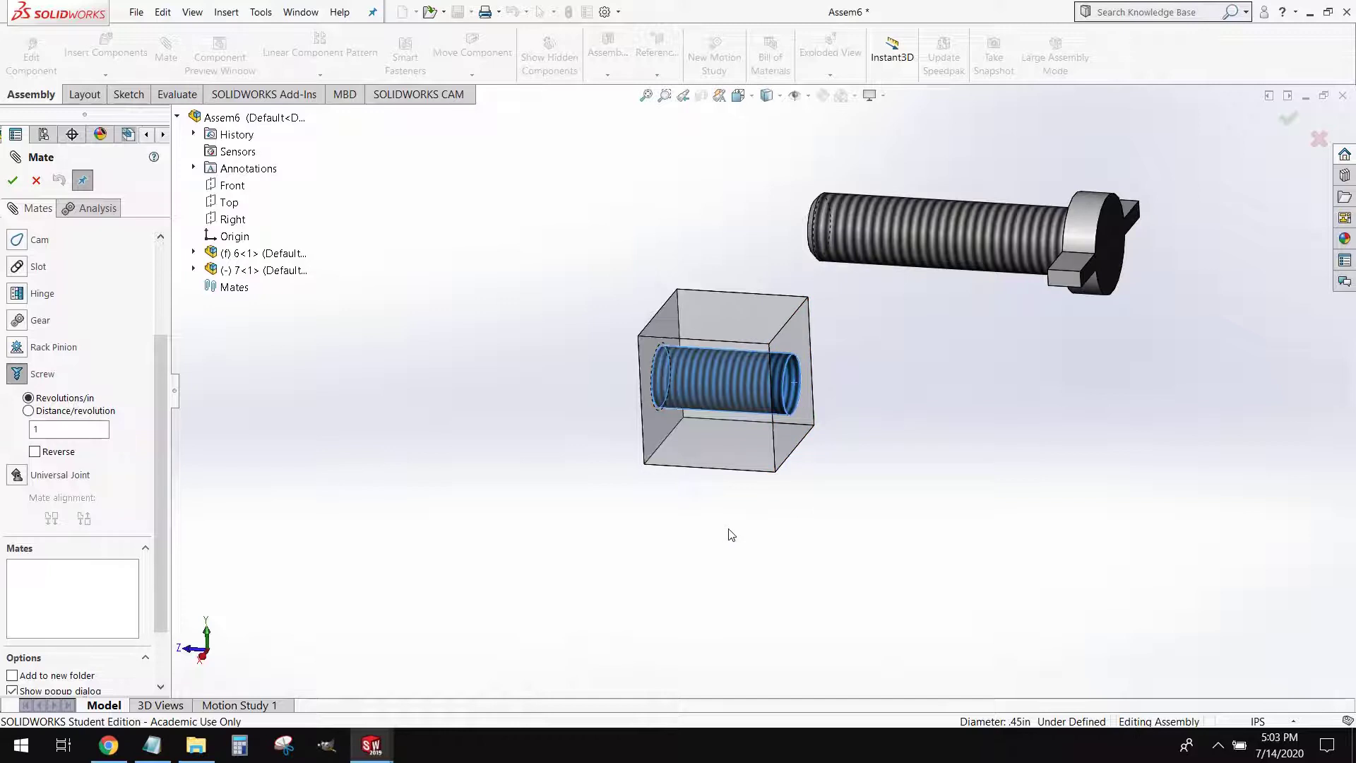
# Add the threaded shank face of part 7 as the second selection of the screw mate
pyautogui.scroll(2, 755, 432)
pyautogui.moveTo(799, 398); pyautogui.dragTo(755, 414, button='middle')
pyautogui.scroll(-2, 755, 414)
pyautogui.scroll(-2, 846, 393)
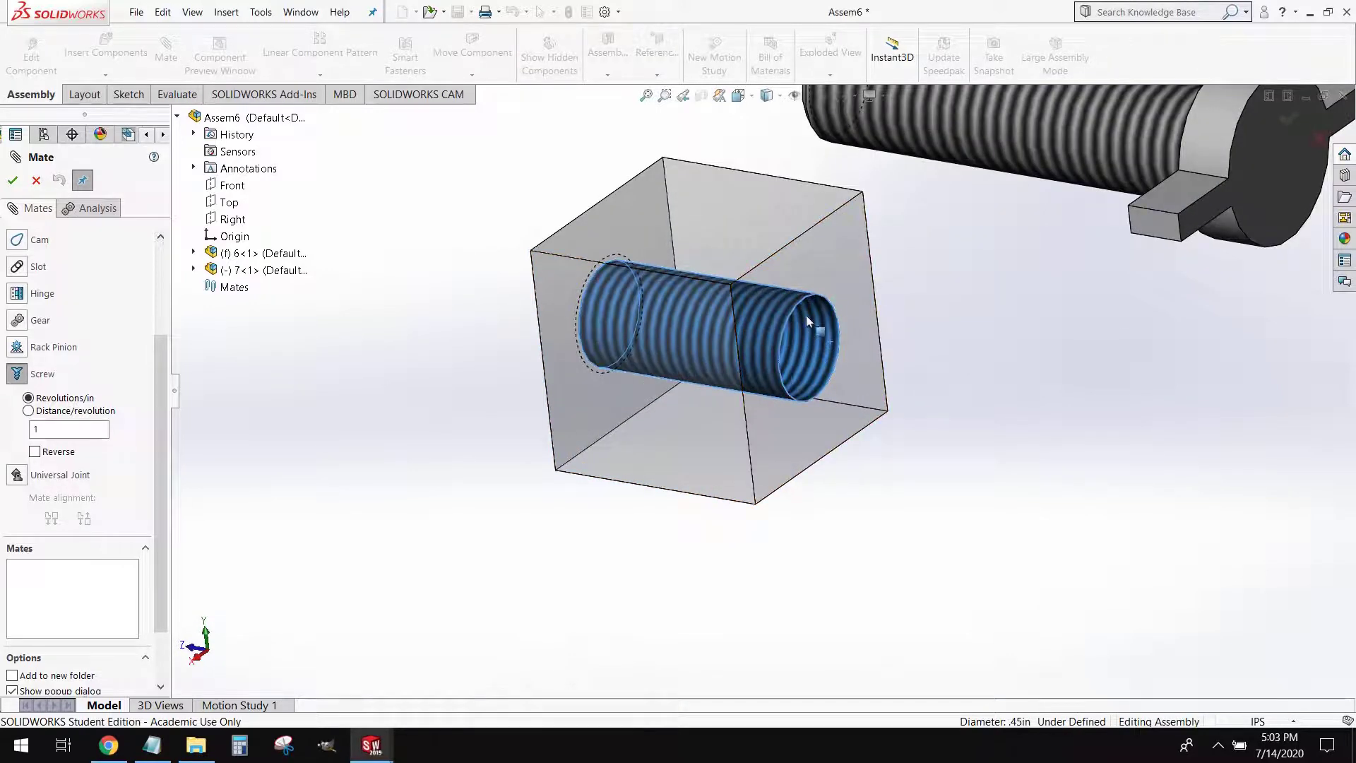
pyautogui.scroll(2, 825, 365)
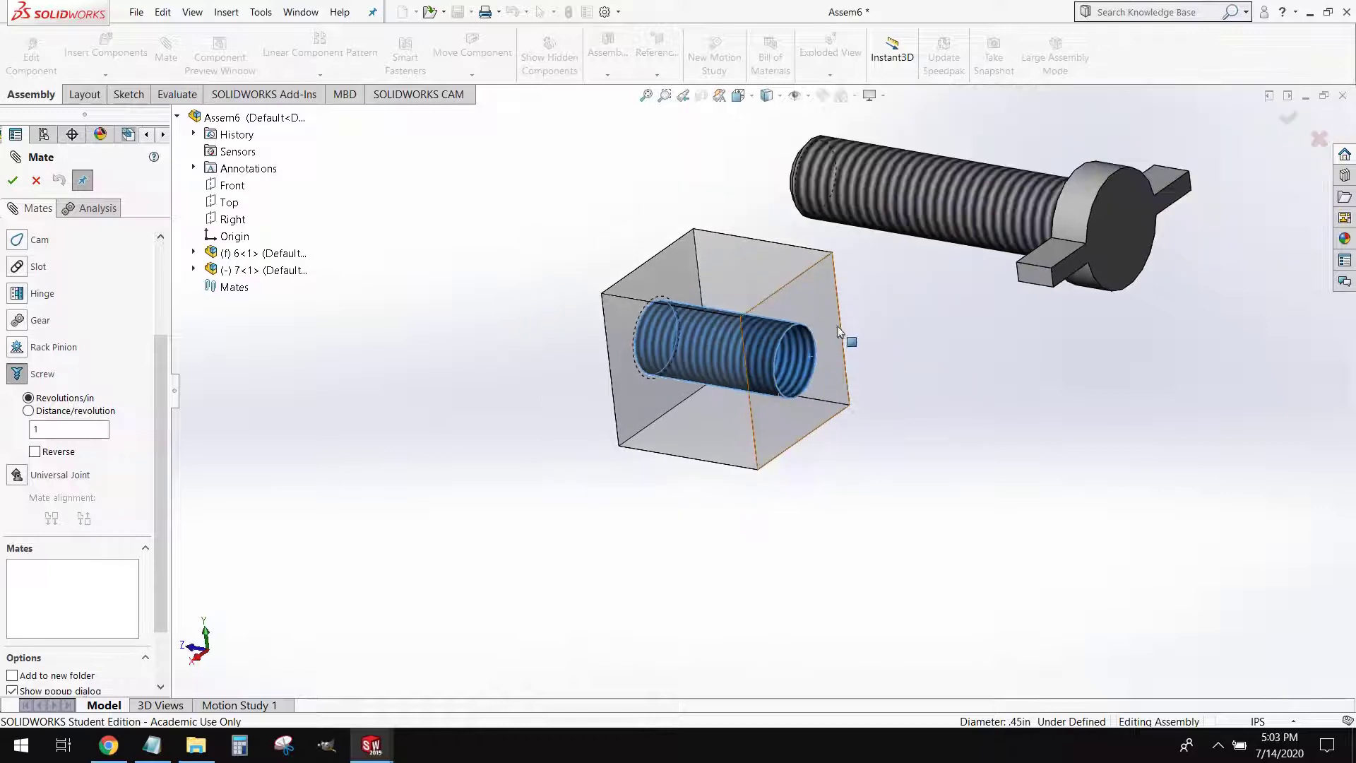
pyautogui.click(930, 195)
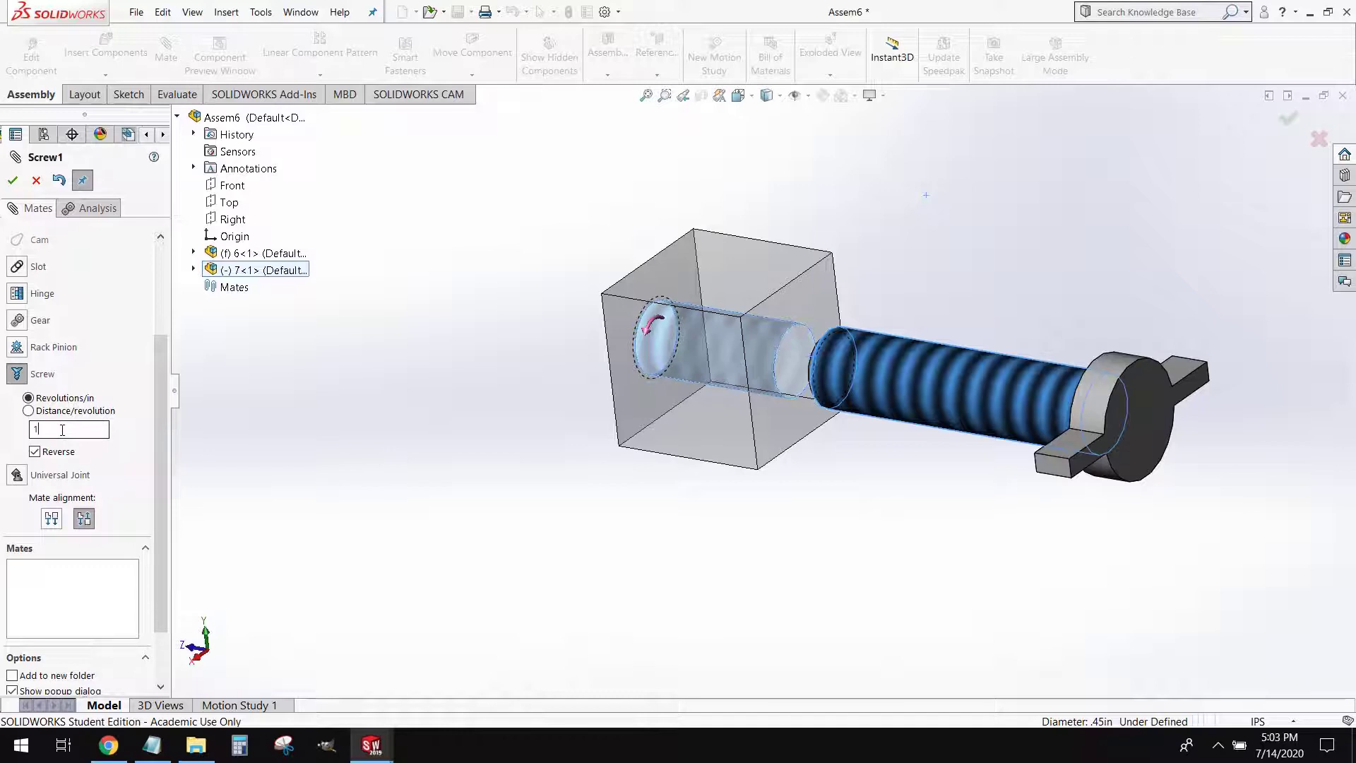
# Set the screw mate to 20 revolutions/in with Reverse turned off, accept it and finish mating
pyautogui.moveTo(62, 430); pyautogui.dragTo(37, 430)
pyautogui.moveTo(672, 431); pyautogui.dragTo(645, 453, button='middle')
pyautogui.scroll(-3, 693, 318)
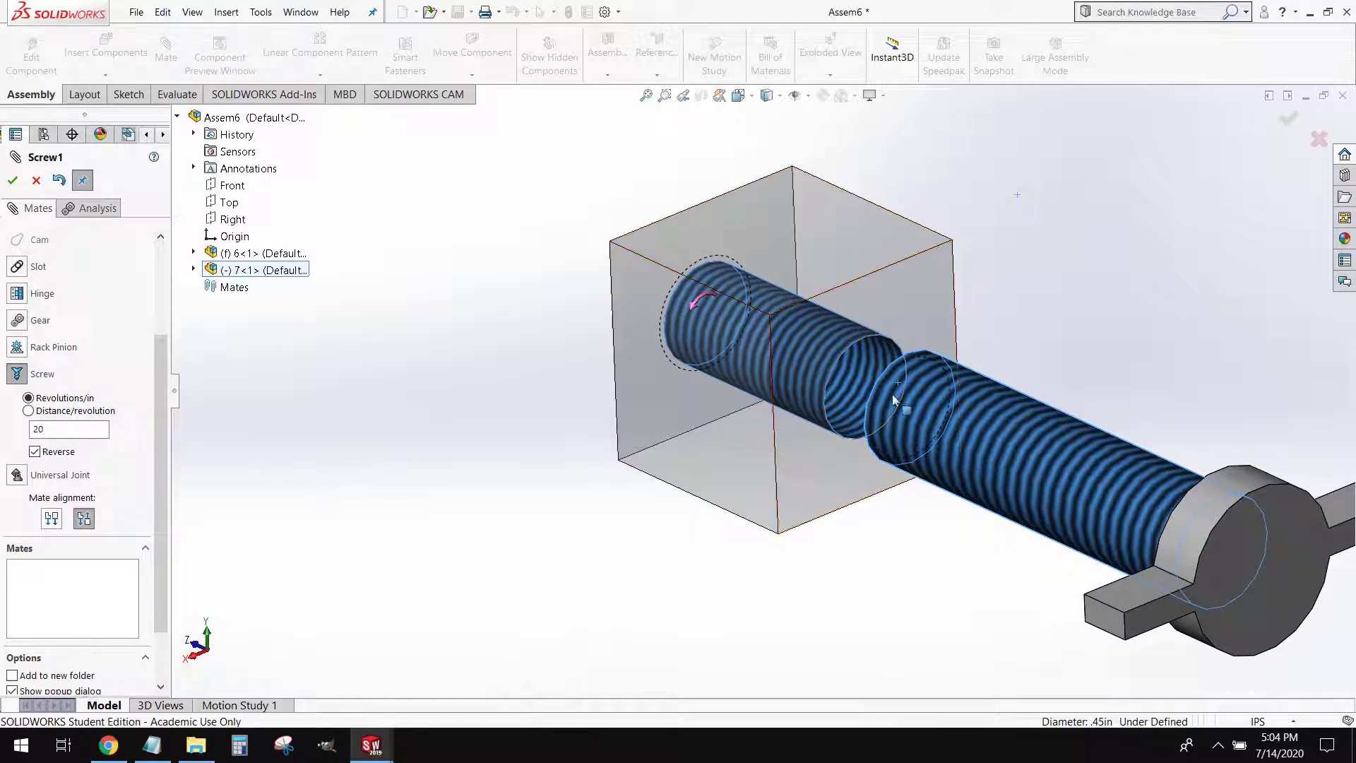
pyautogui.scroll(2, 765, 395)
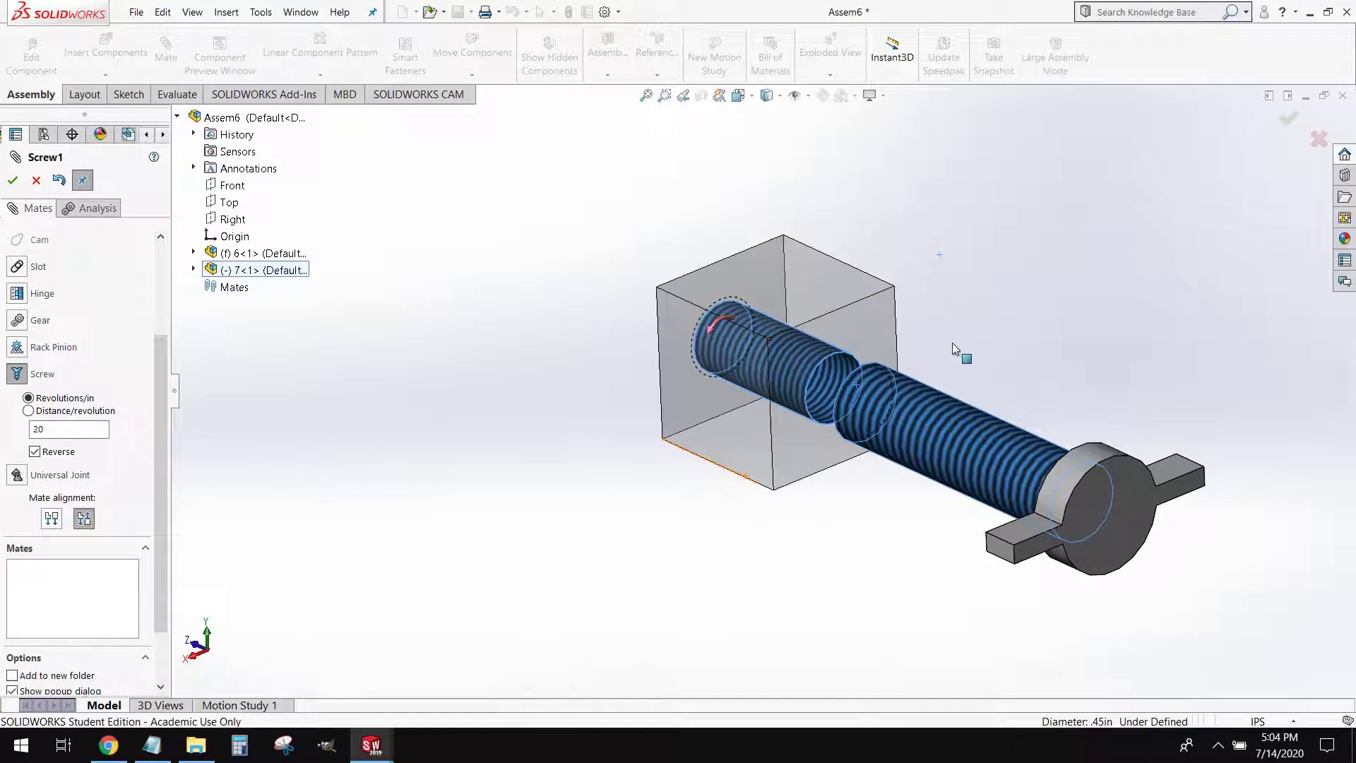
pyautogui.click(35, 452)
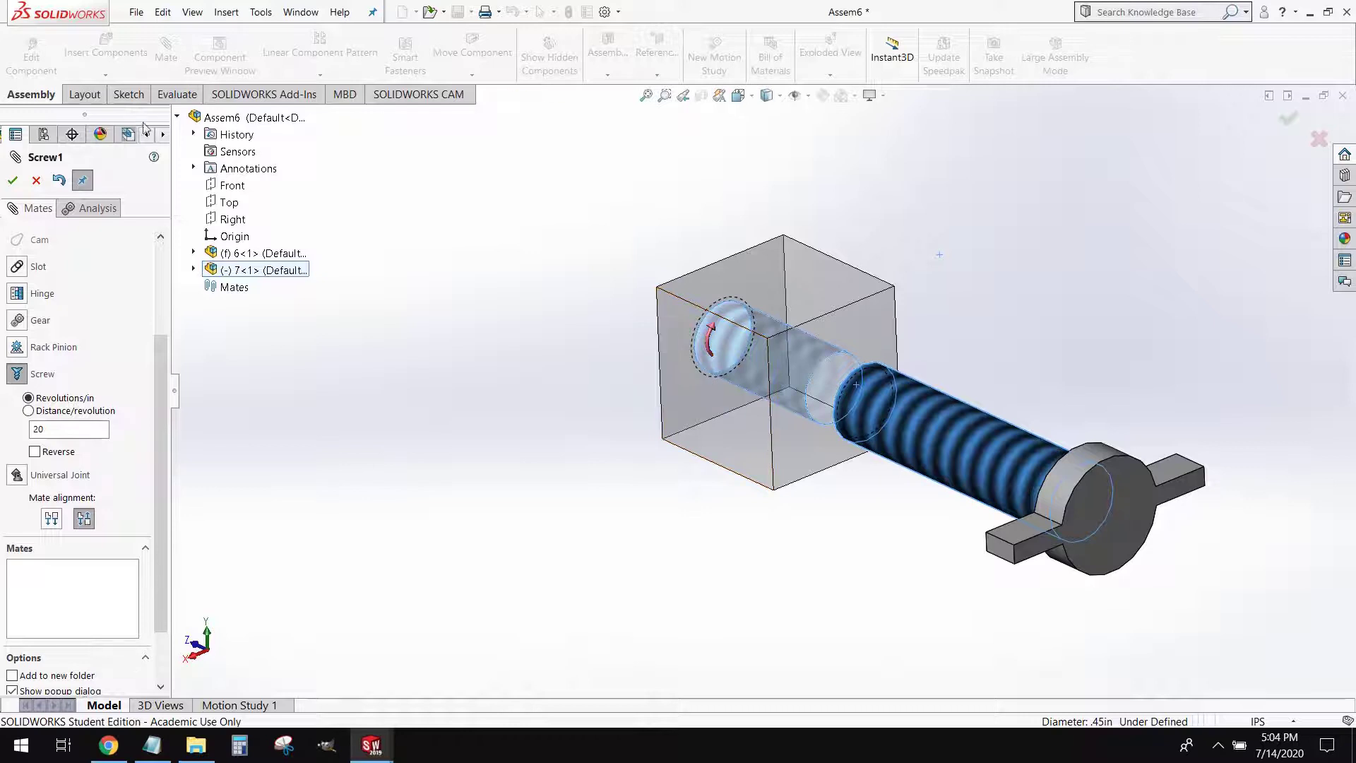
pyautogui.click(13, 181)
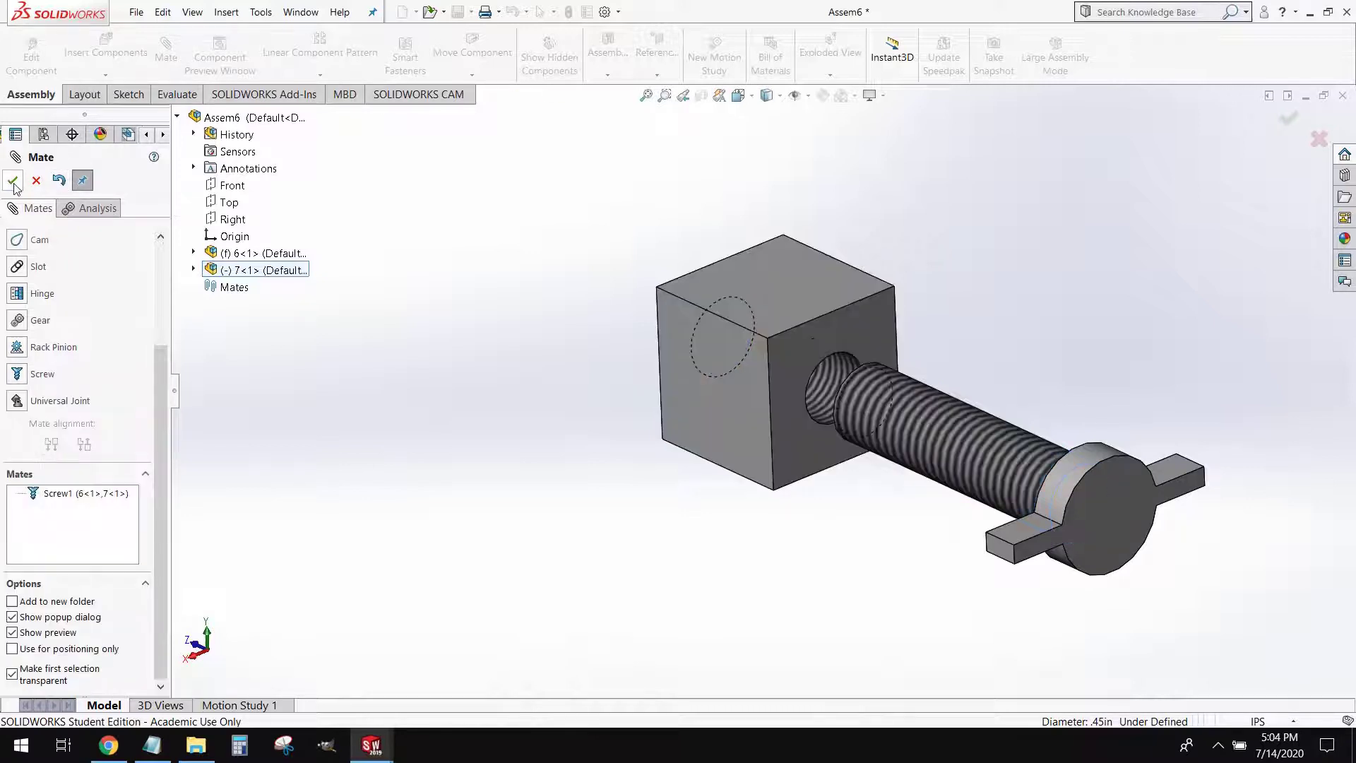
pyautogui.click(13, 181)
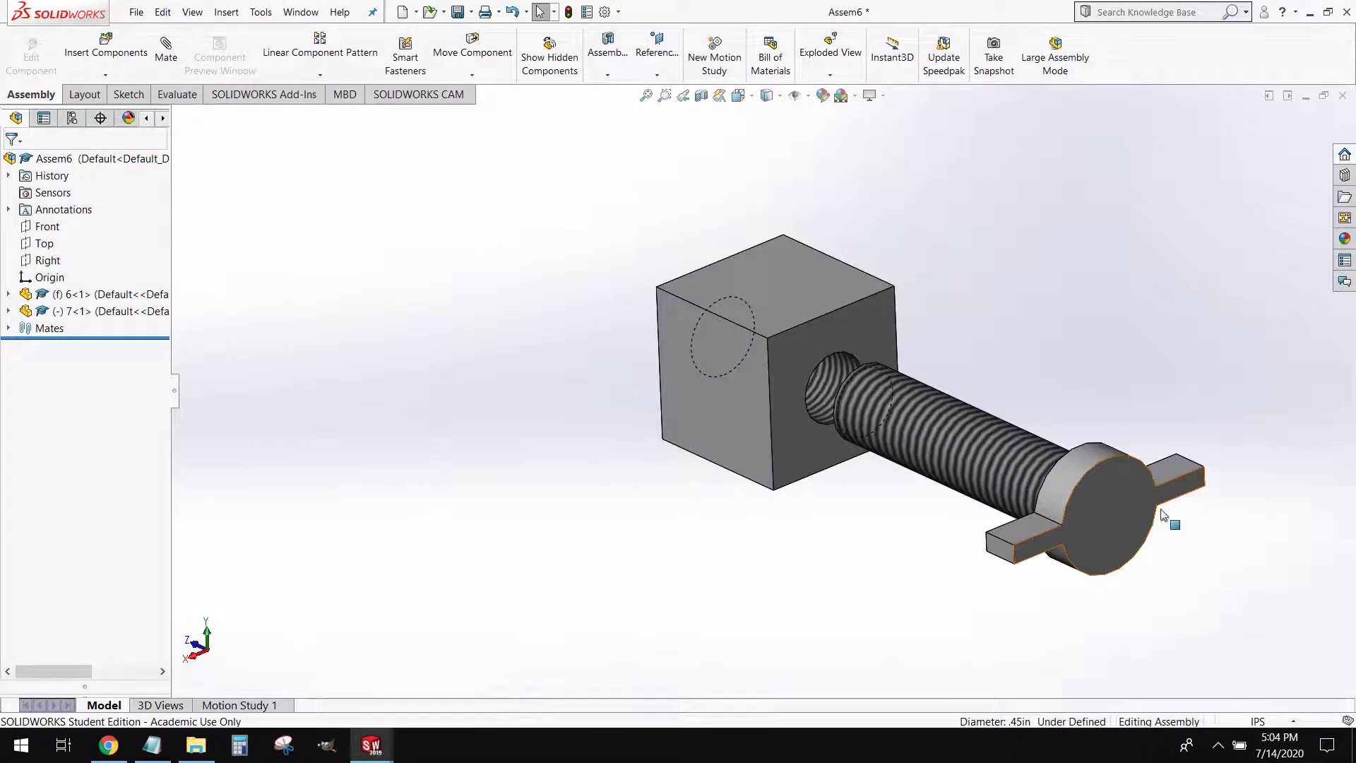
# Turn part 7 by its handle to check its travel direction, and turn on Reverse for the existing screw mate
pyautogui.moveTo(1083, 520); pyautogui.dragTo(897, 576)
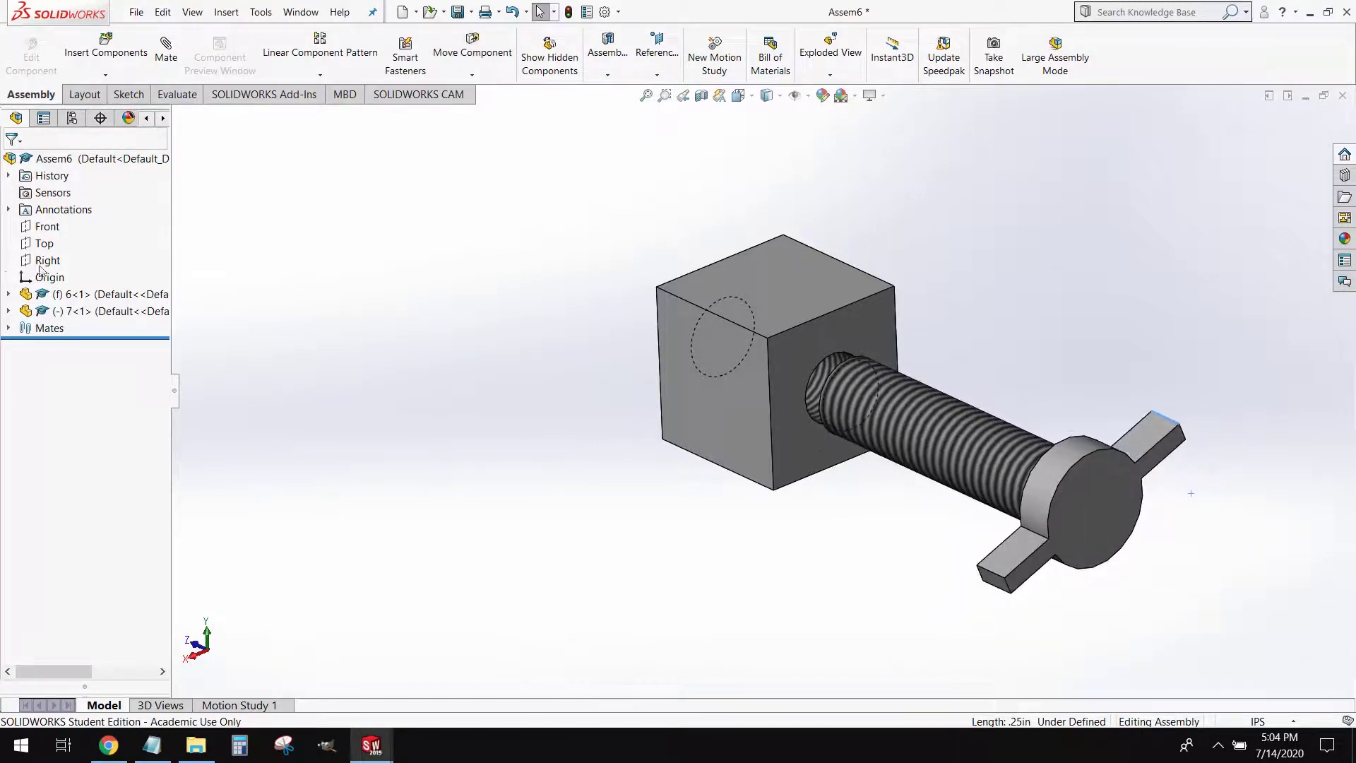
pyautogui.click(8, 327)
pyautogui.click(70, 345)
pyautogui.rightClick(71, 345)
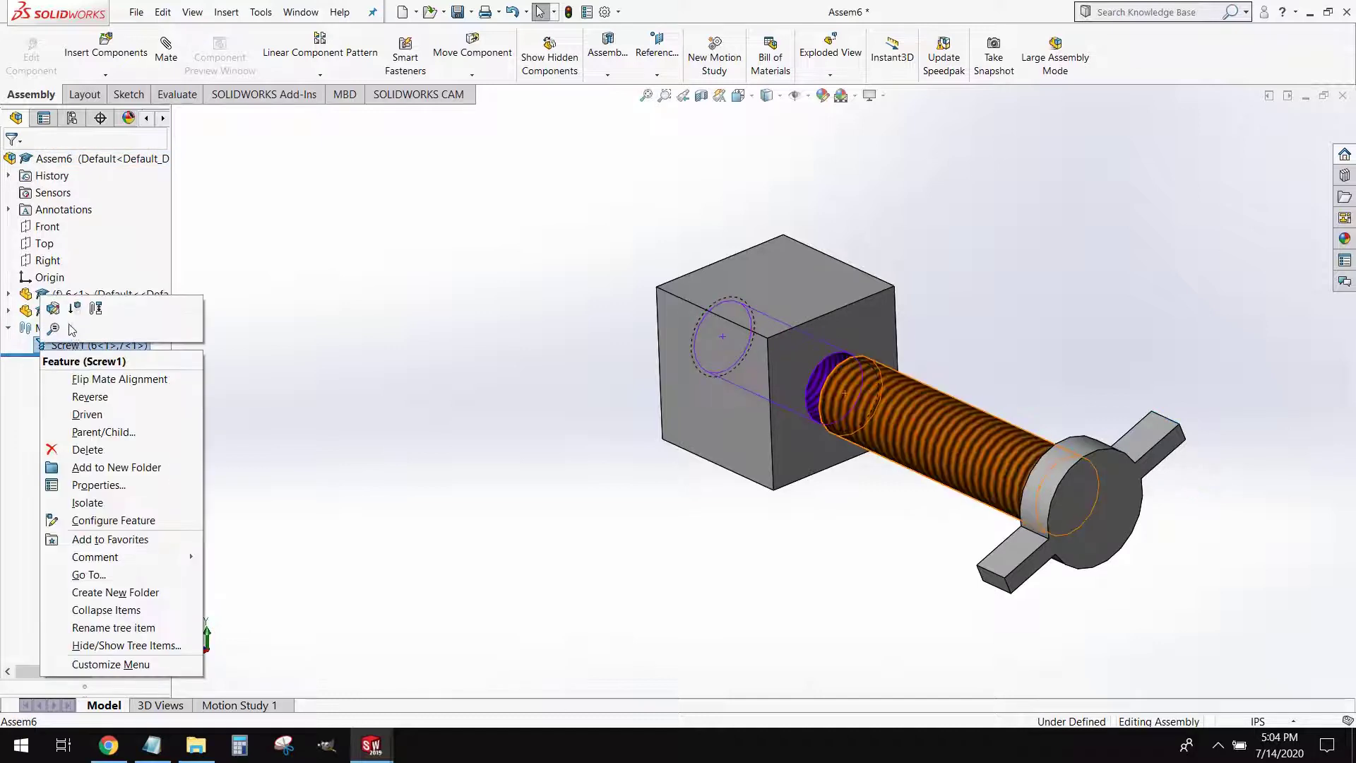
pyautogui.press('Escape')
pyautogui.doubleClick(62, 346)
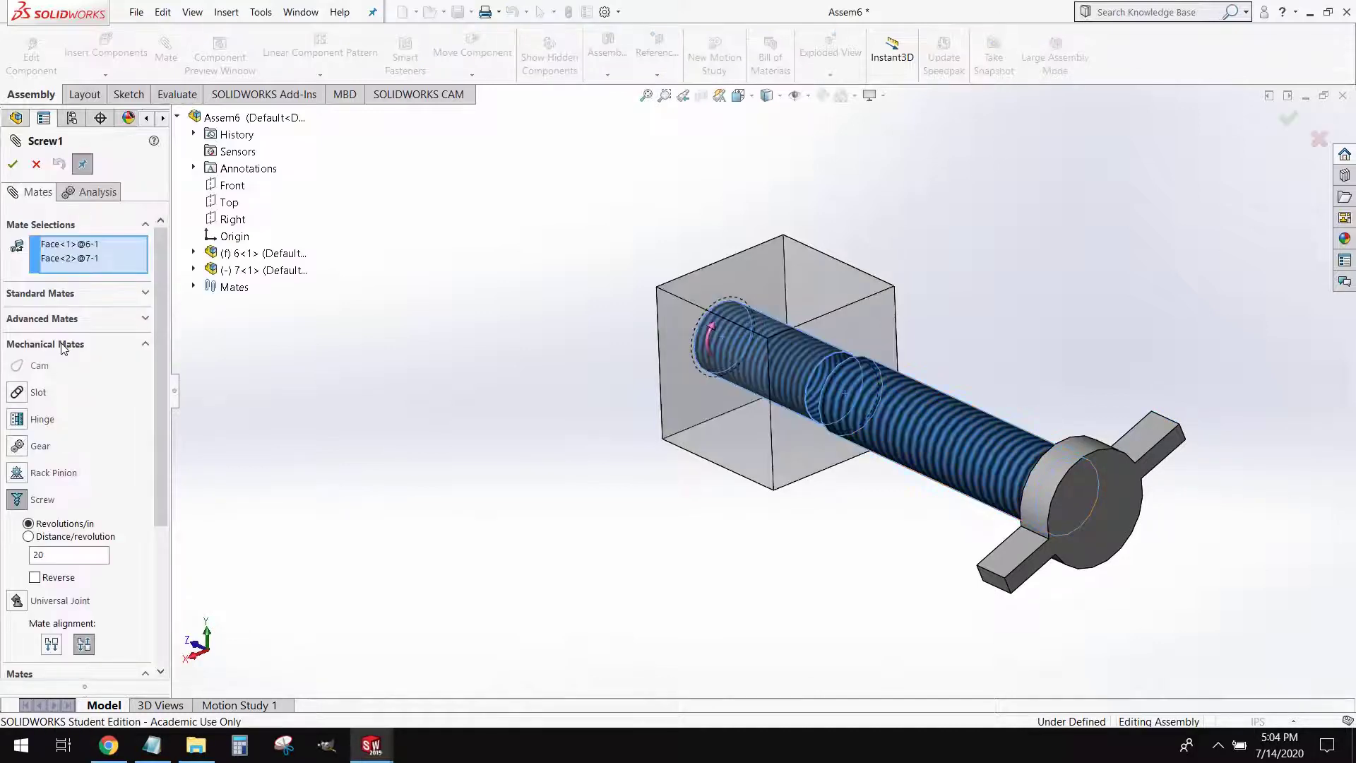
pyautogui.click(35, 577)
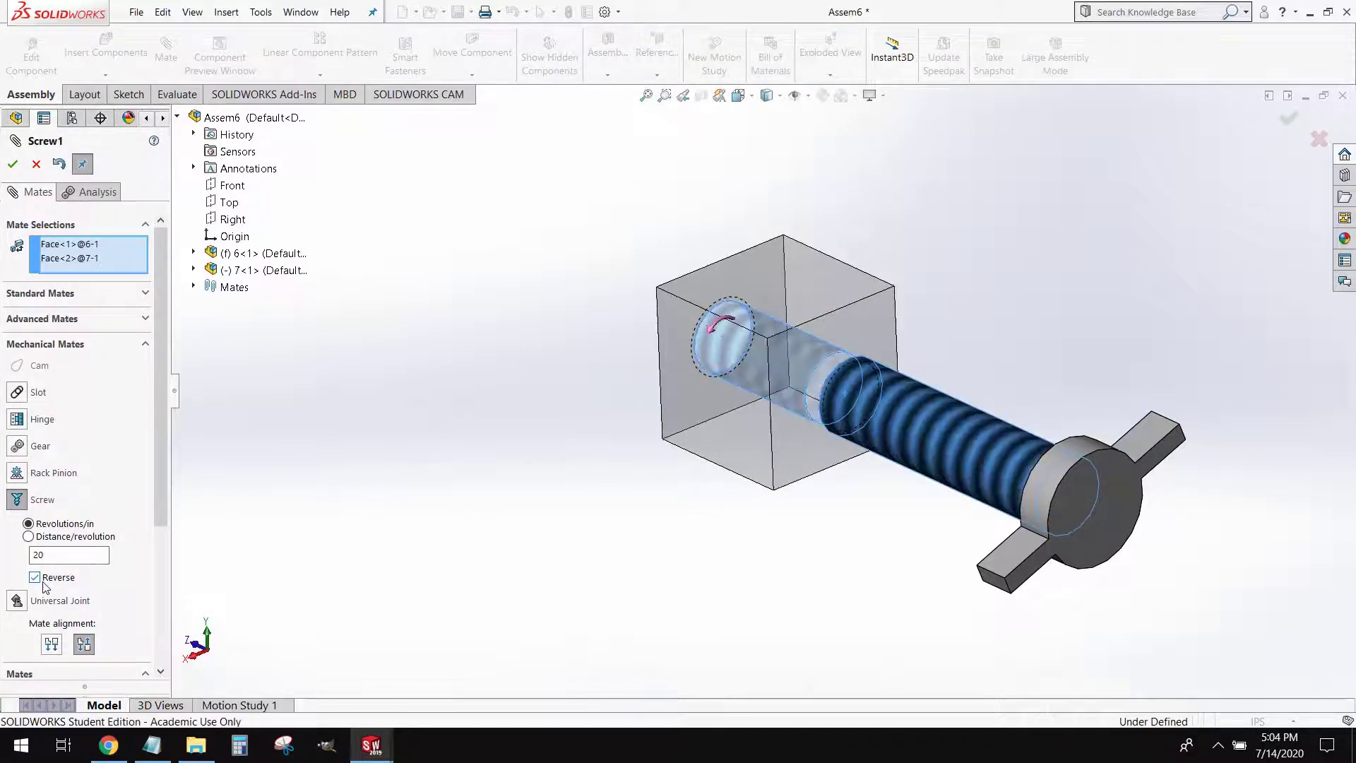
pyautogui.click(13, 167)
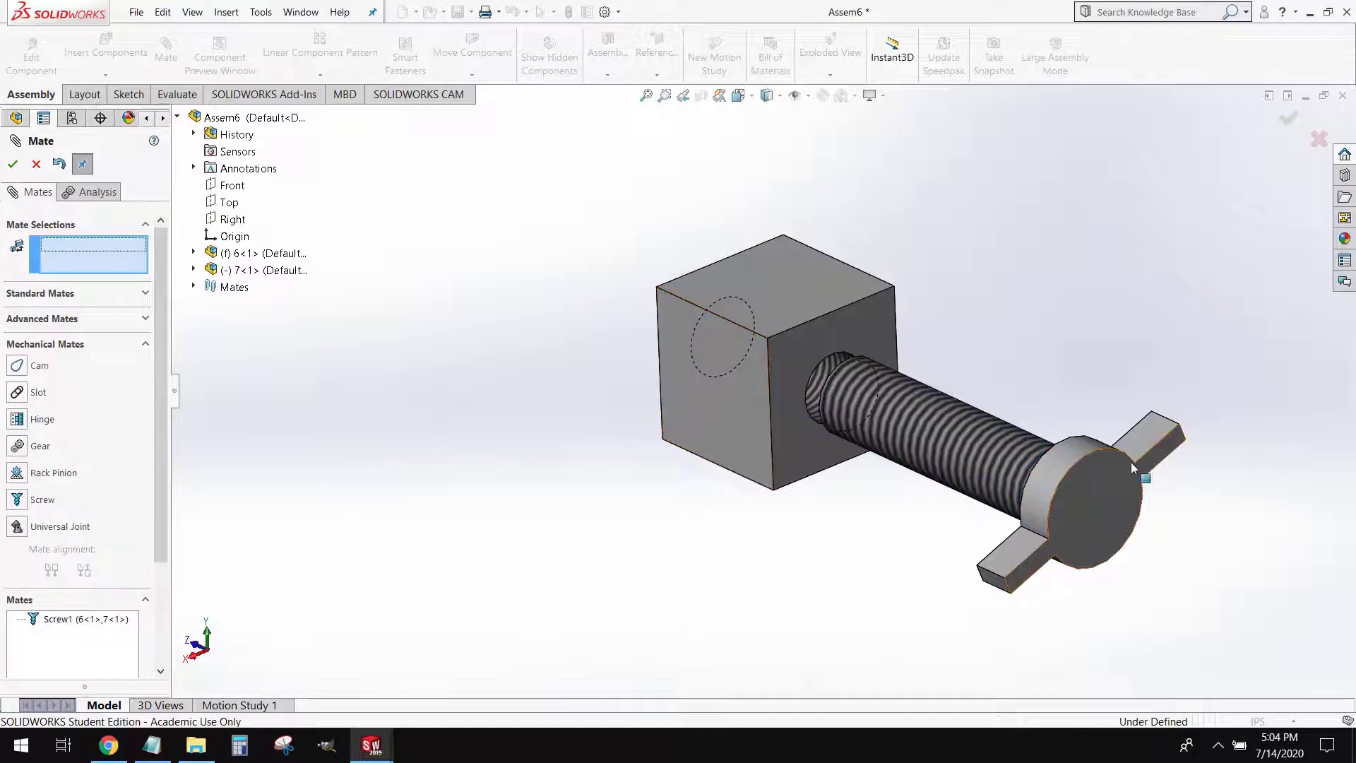
# Turn part 7 by its handle to drive it through the block until the threaded end protrudes from the far side
pyautogui.moveTo(1130, 462); pyautogui.dragTo(1052, 324)
pyautogui.moveTo(793, 510); pyautogui.dragTo(1044, 408)
pyautogui.moveTo(909, 498); pyautogui.dragTo(926, 654)
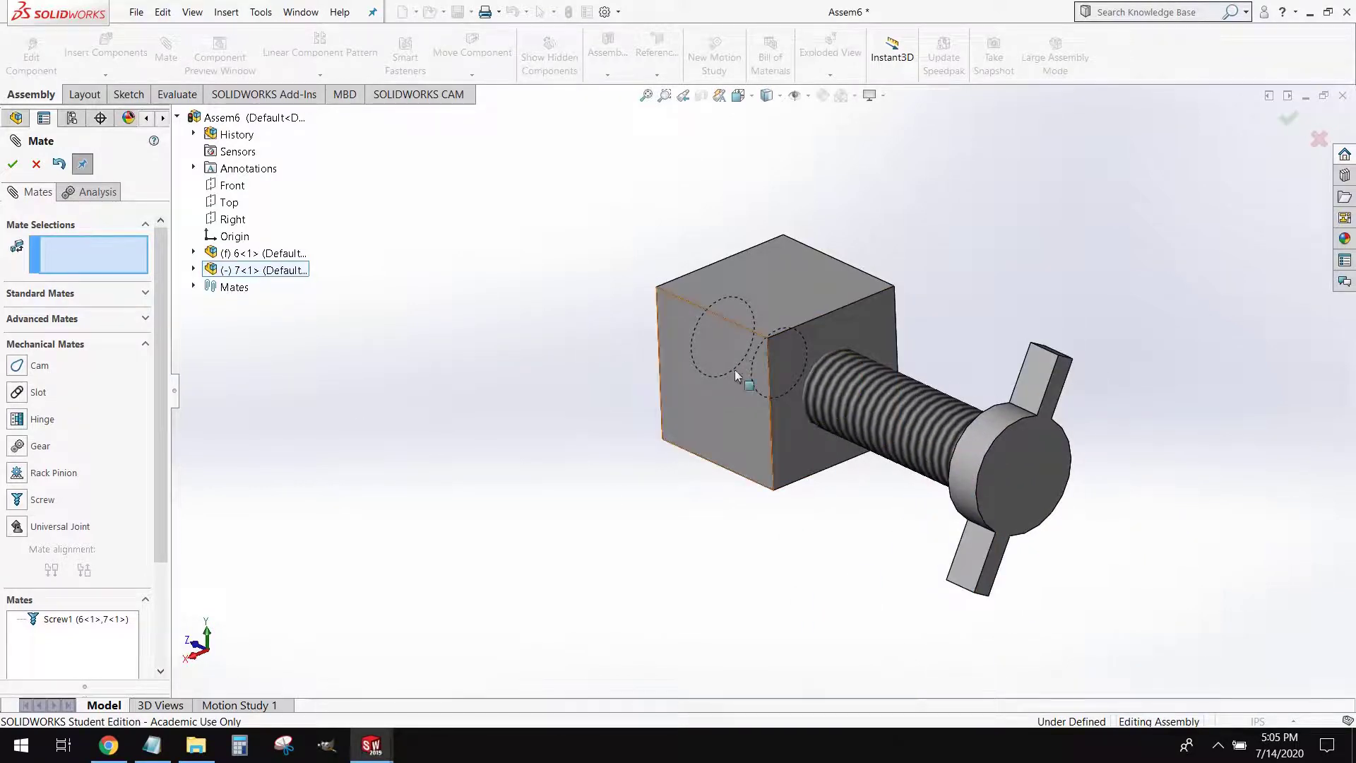
pyautogui.moveTo(718, 387); pyautogui.dragTo(701, 466, button='middle')
pyautogui.scroll(-4, 988, 385)
pyautogui.scroll(4, 990, 512)
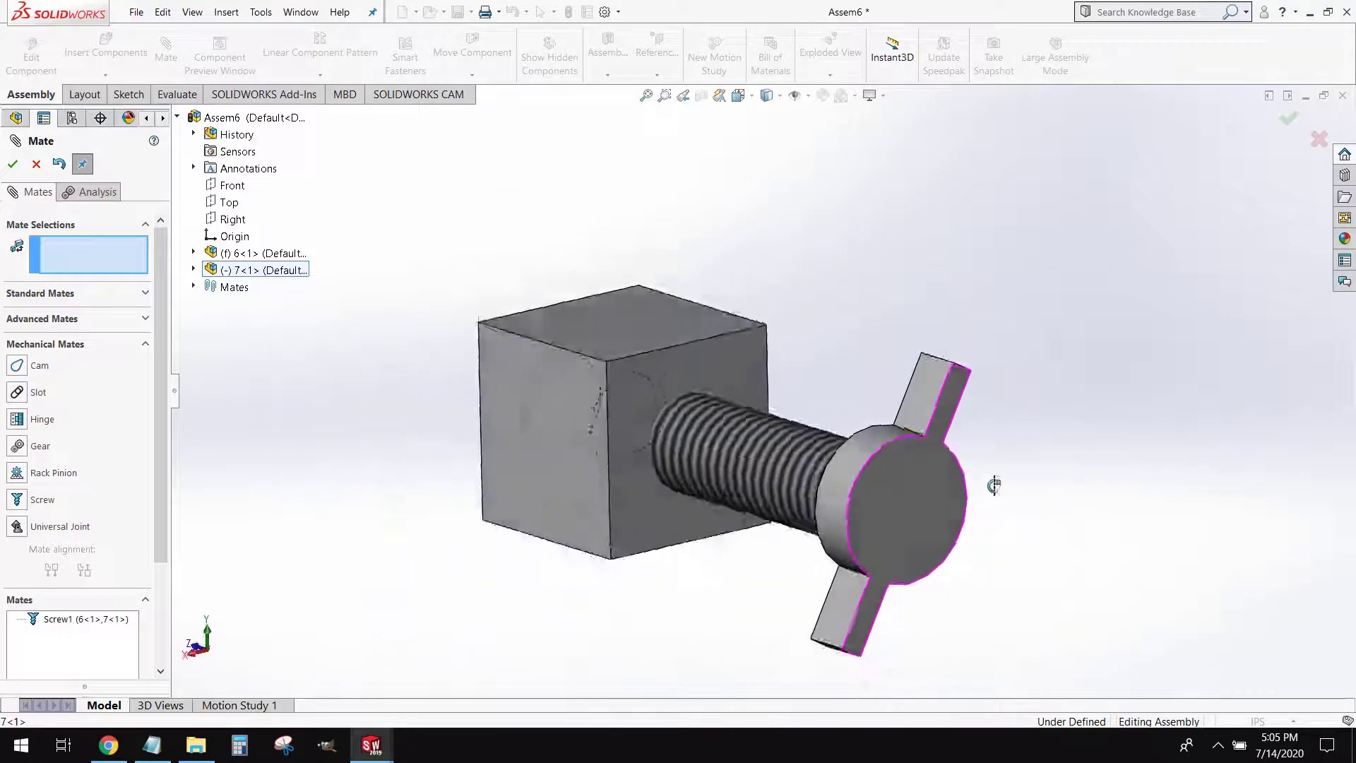
pyautogui.scroll(-2, 988, 507)
pyautogui.moveTo(988, 507); pyautogui.dragTo(789, 463)
pyautogui.moveTo(634, 413); pyautogui.dragTo(817, 622, button='middle')
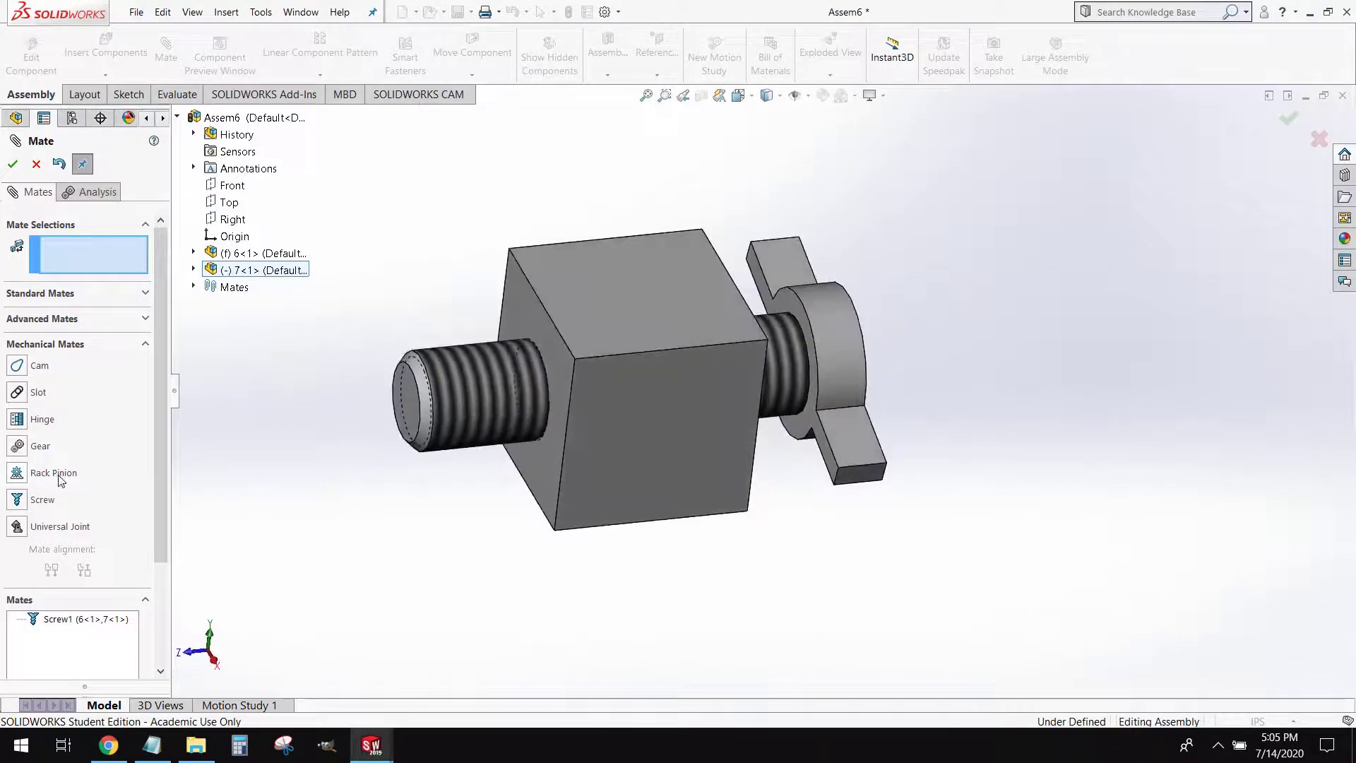
# Set up an advanced limit distance mate with 1.00 in maximum and 0.00 in minimum, selecting the block-facing face of part 7's head
pyautogui.click(41, 345)
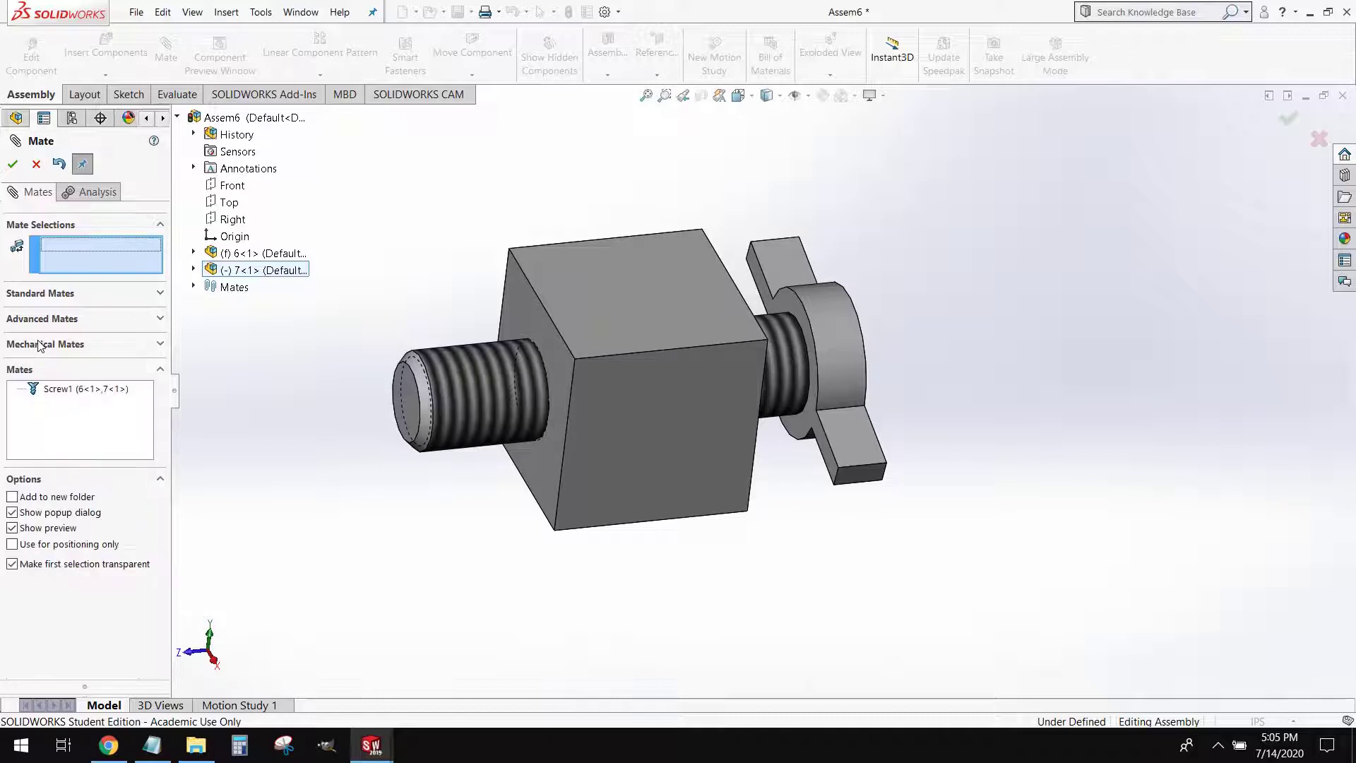
pyautogui.click(41, 322)
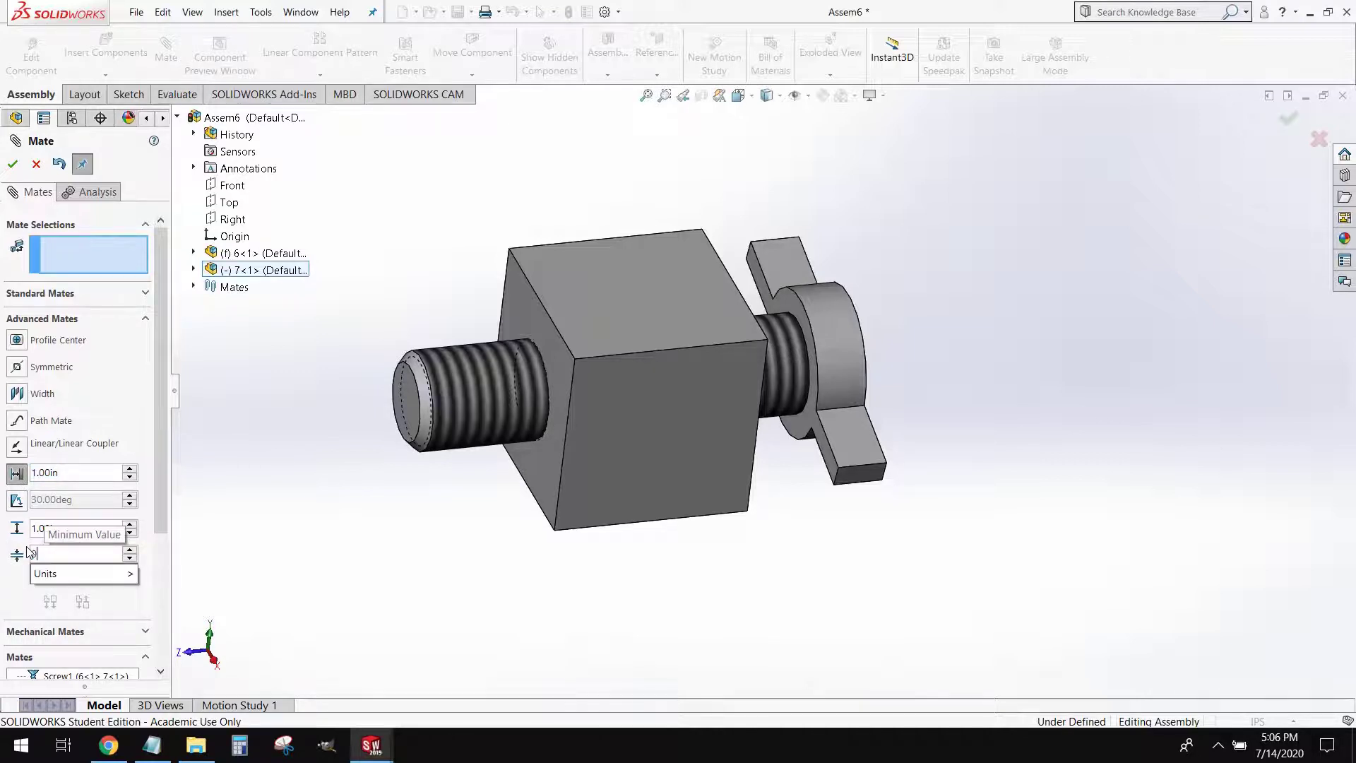
pyautogui.scroll(-3, 816, 364)
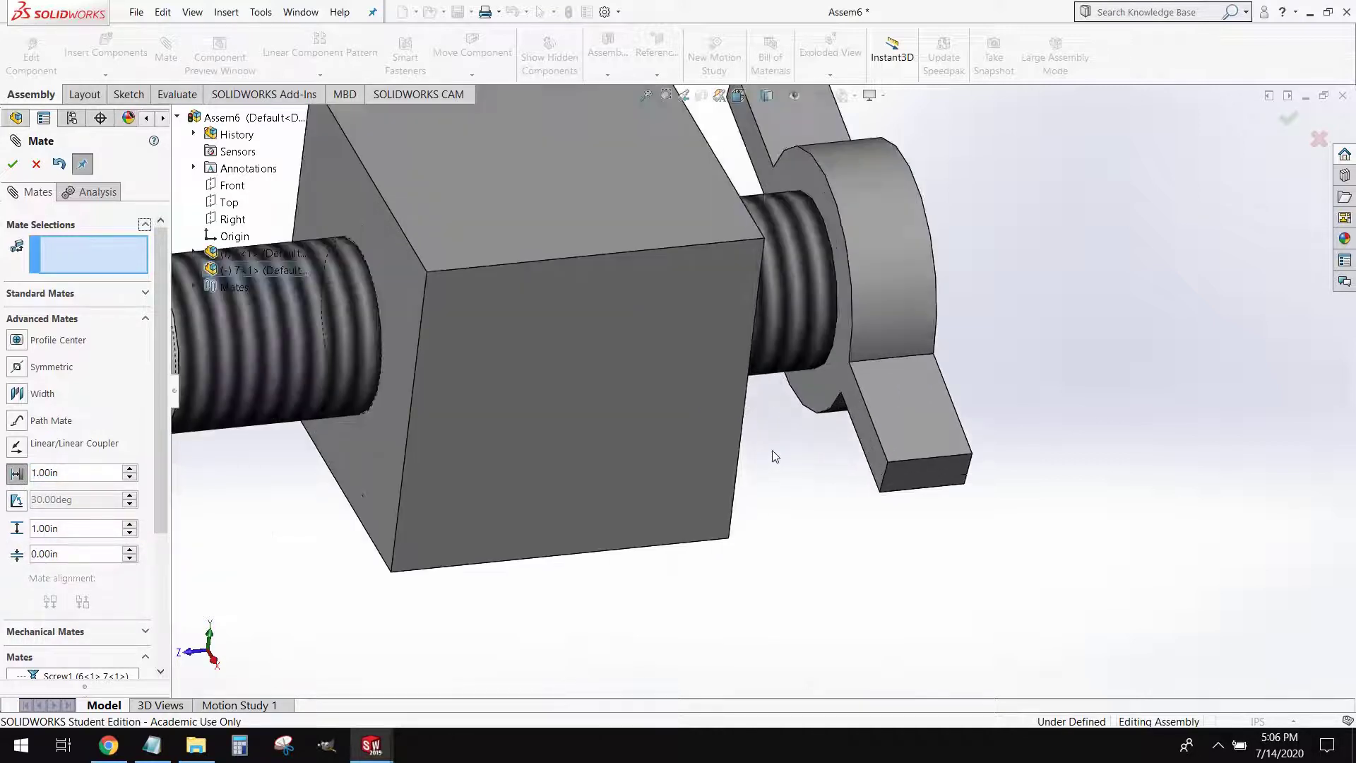
pyautogui.scroll(2, 773, 450)
pyautogui.scroll(-4, 811, 427)
pyautogui.click(849, 367)
# Add part 6's face around the tapped hole on the head side as the second selection, accept the limit distance mate and finish mating
pyautogui.scroll(2, 848, 367)
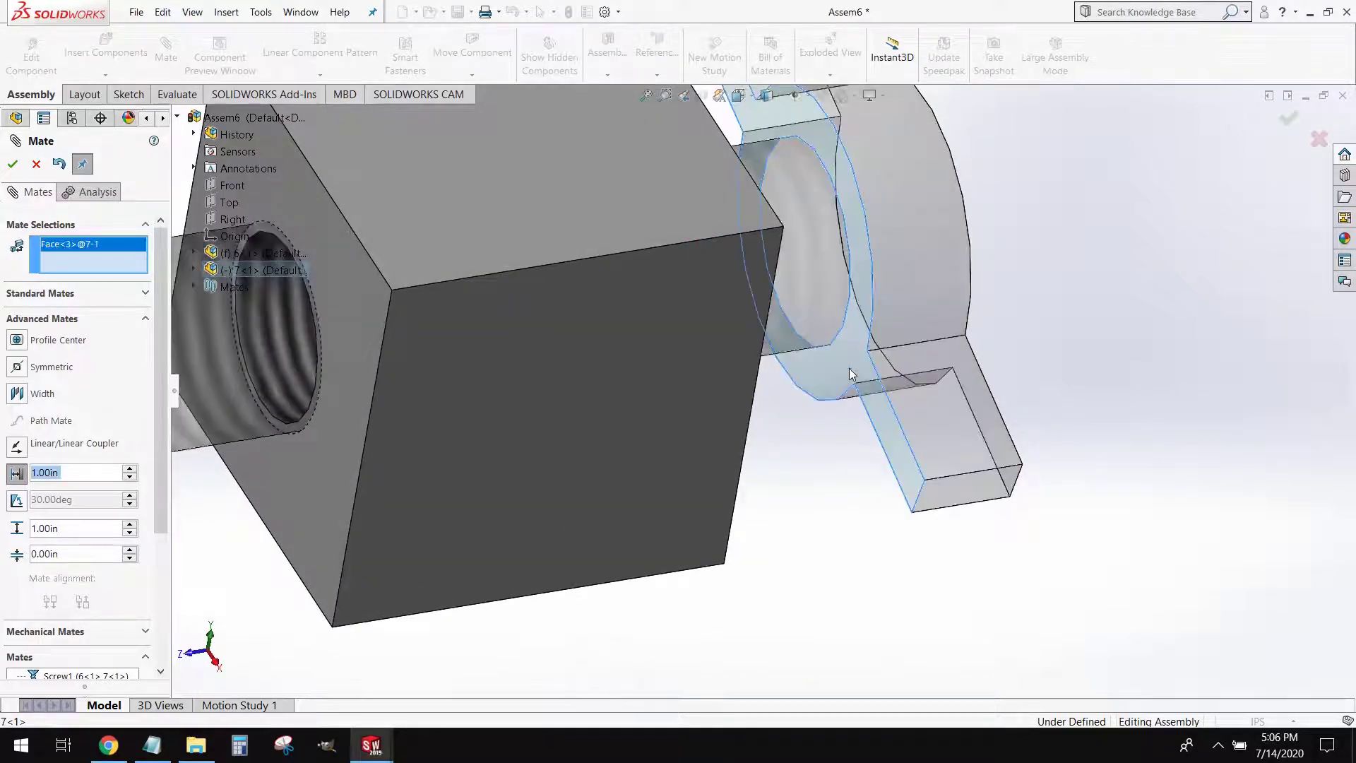
pyautogui.scroll(3, 712, 474)
pyautogui.moveTo(757, 494); pyautogui.dragTo(614, 299, button='middle')
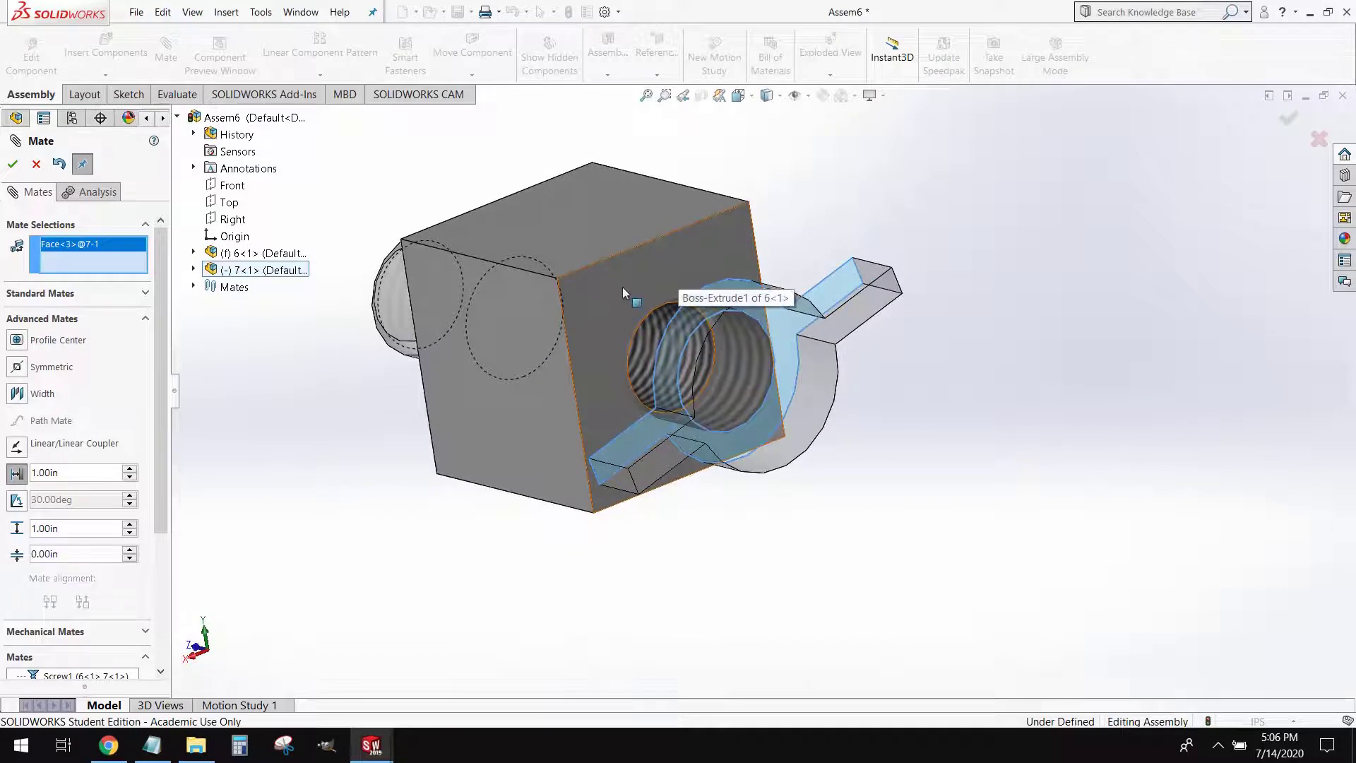
pyautogui.click(629, 285)
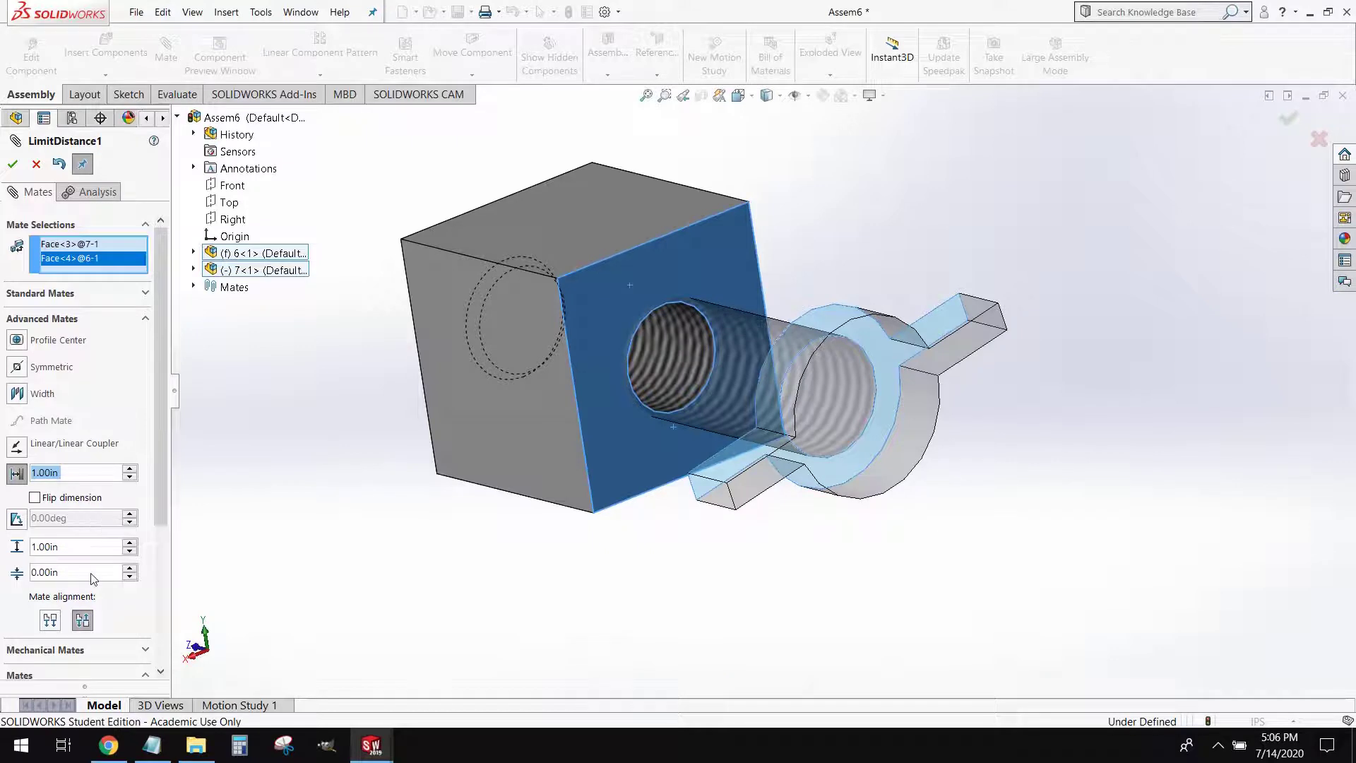
pyautogui.click(14, 168)
pyautogui.click(13, 168)
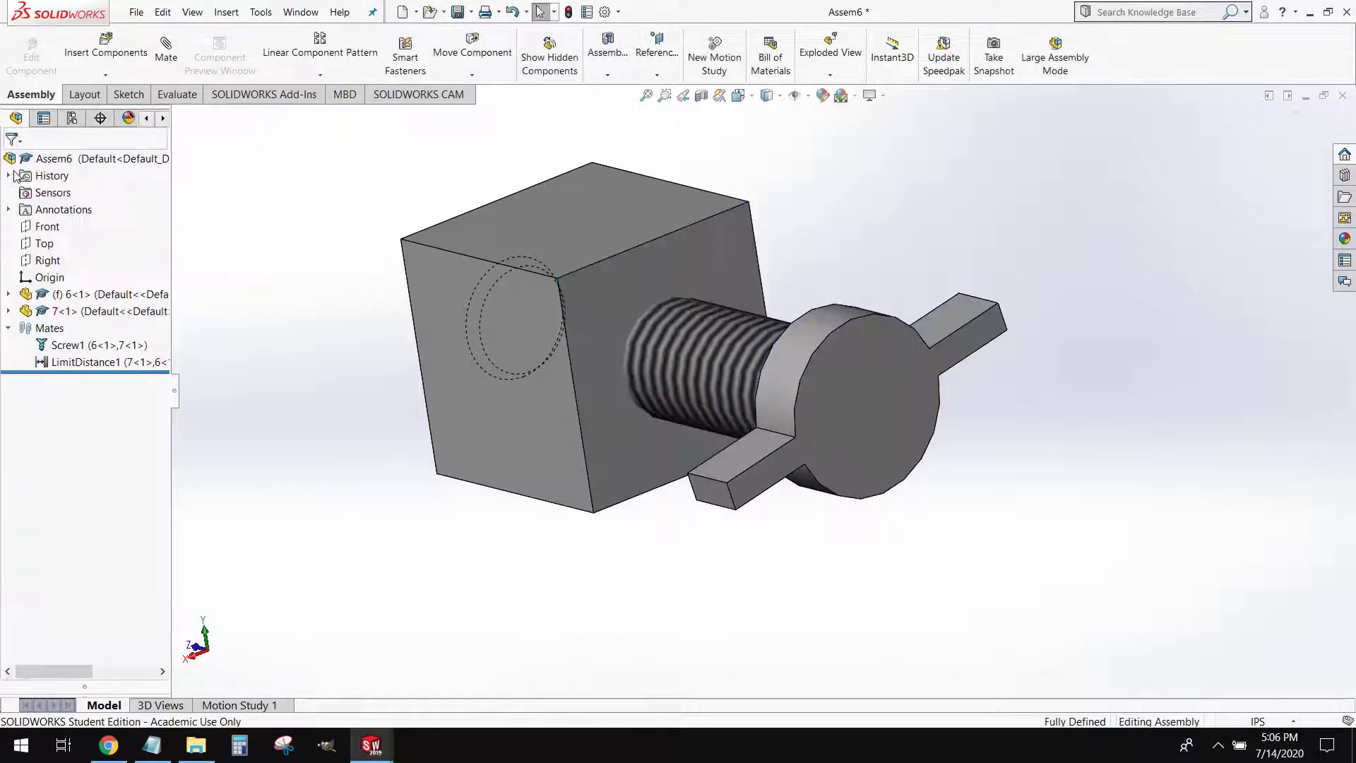
# Screw part 7 into the block until its head meets the block face, and inspect the contact up close
pyautogui.moveTo(763, 489); pyautogui.dragTo(565, 400)
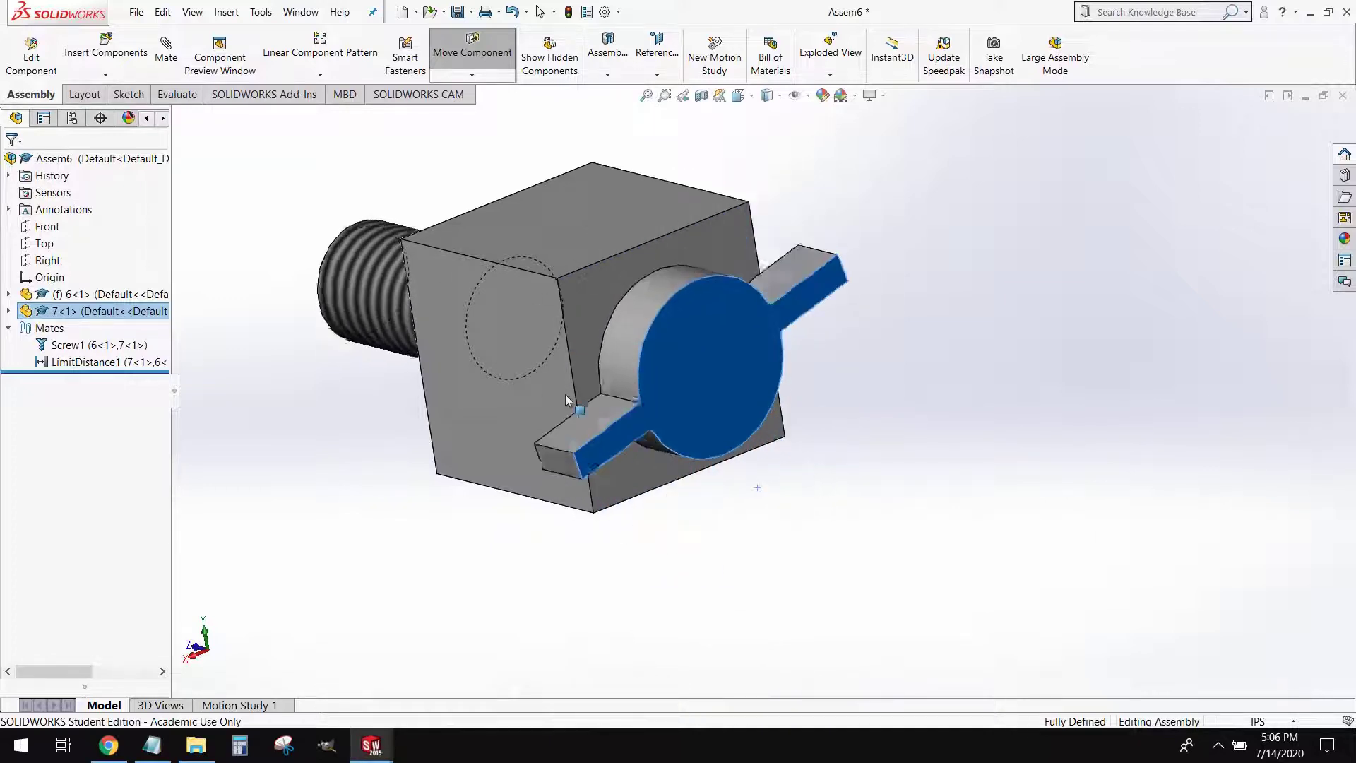
pyautogui.press('Escape')
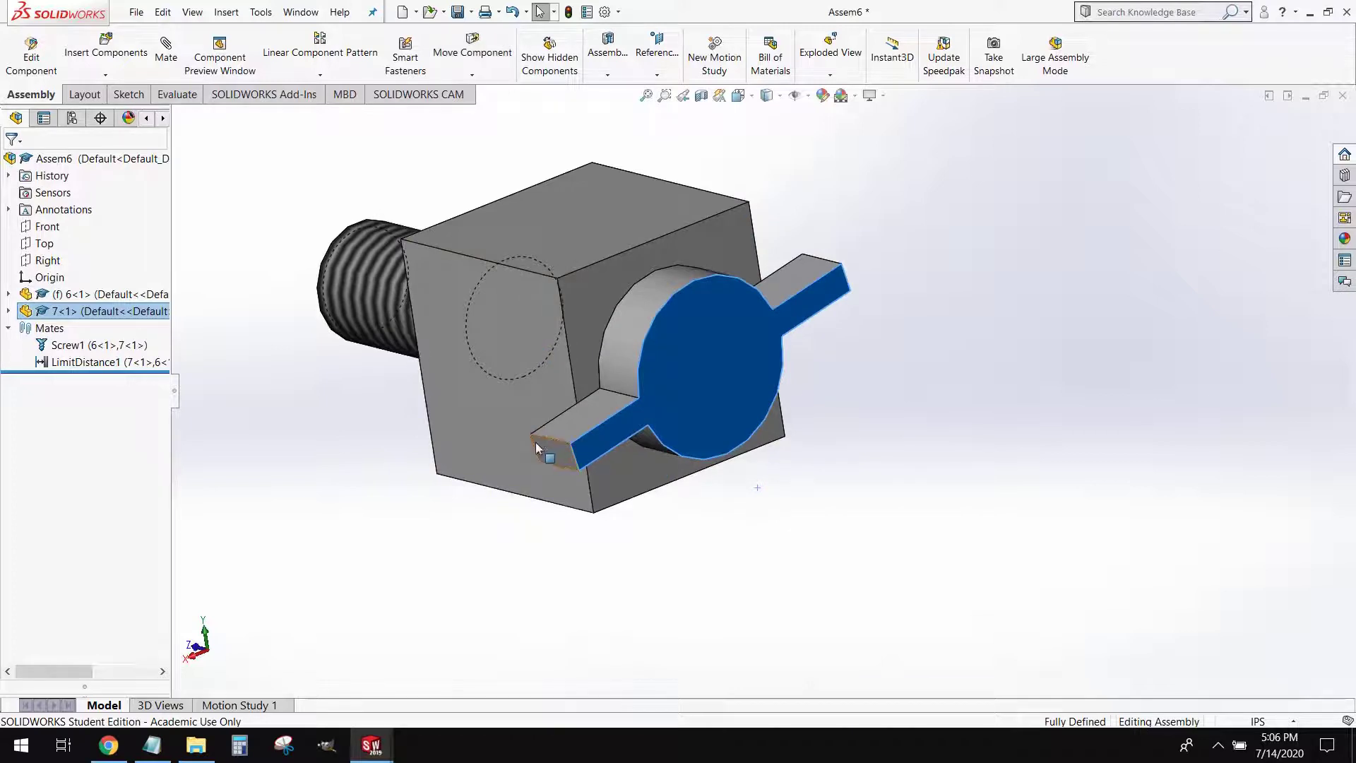
pyautogui.moveTo(535, 442); pyautogui.dragTo(675, 377, button='middle')
pyautogui.scroll(-5, 721, 339)
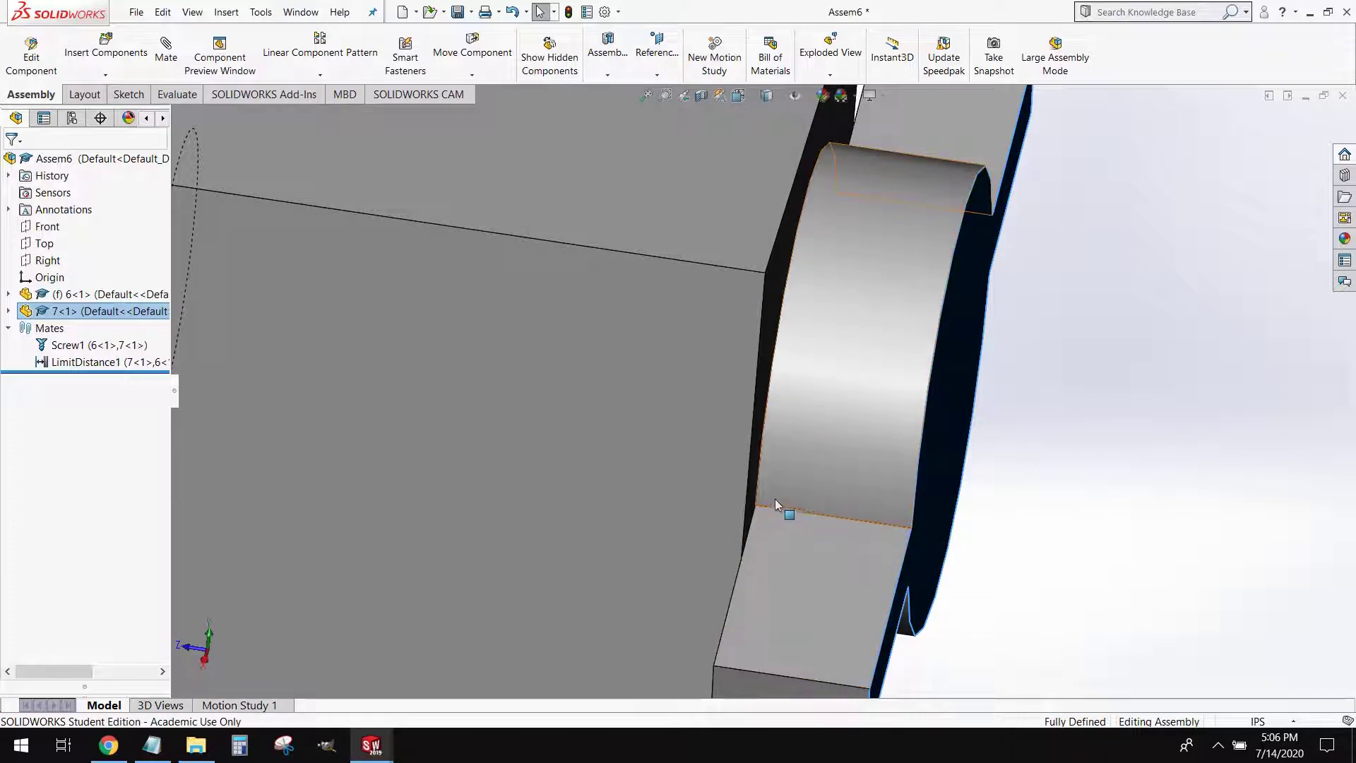
pyautogui.scroll(6, 773, 498)
pyautogui.moveTo(718, 486); pyautogui.dragTo(683, 431, button='middle')
# Unscrew part 7 from the block out to the maximum of its limit distance
pyautogui.moveTo(678, 464); pyautogui.dragTo(825, 760)
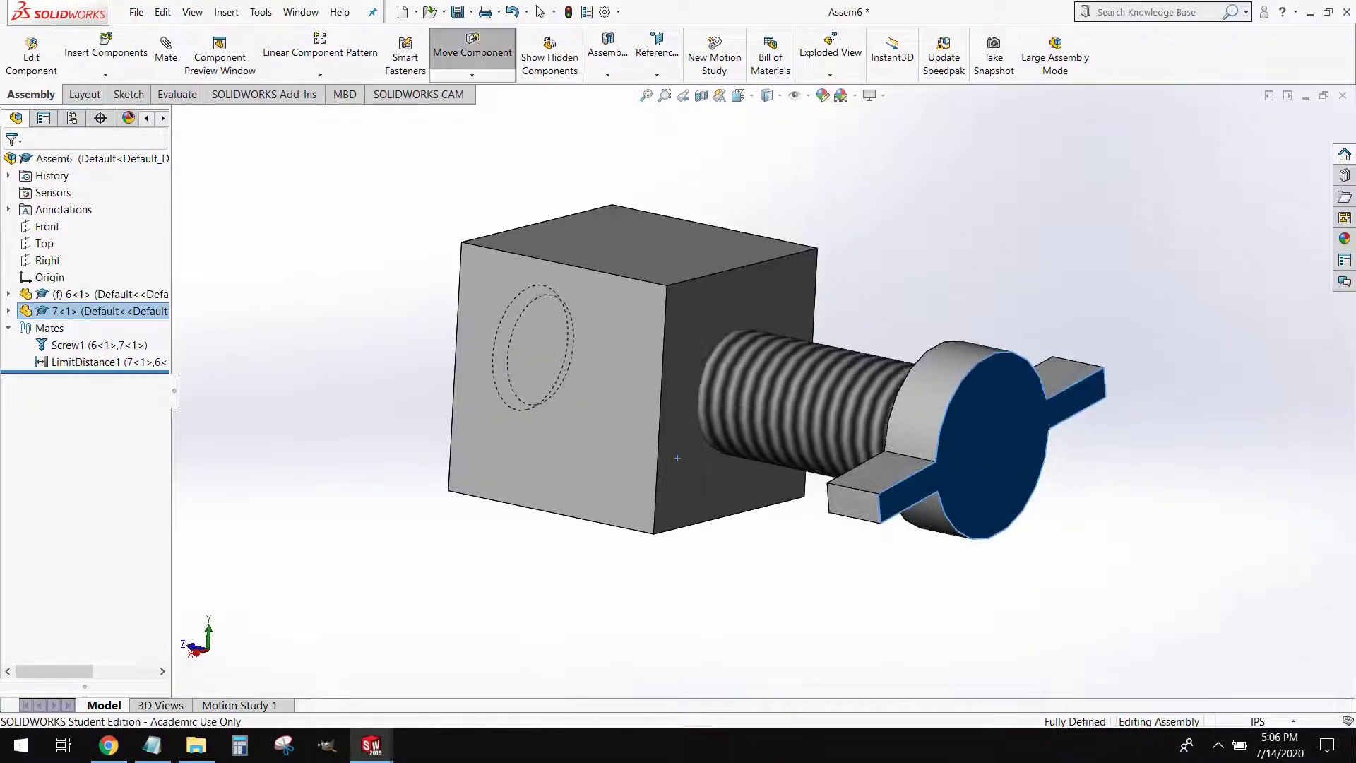
pyautogui.moveTo(866, 483); pyautogui.dragTo(867, 486)
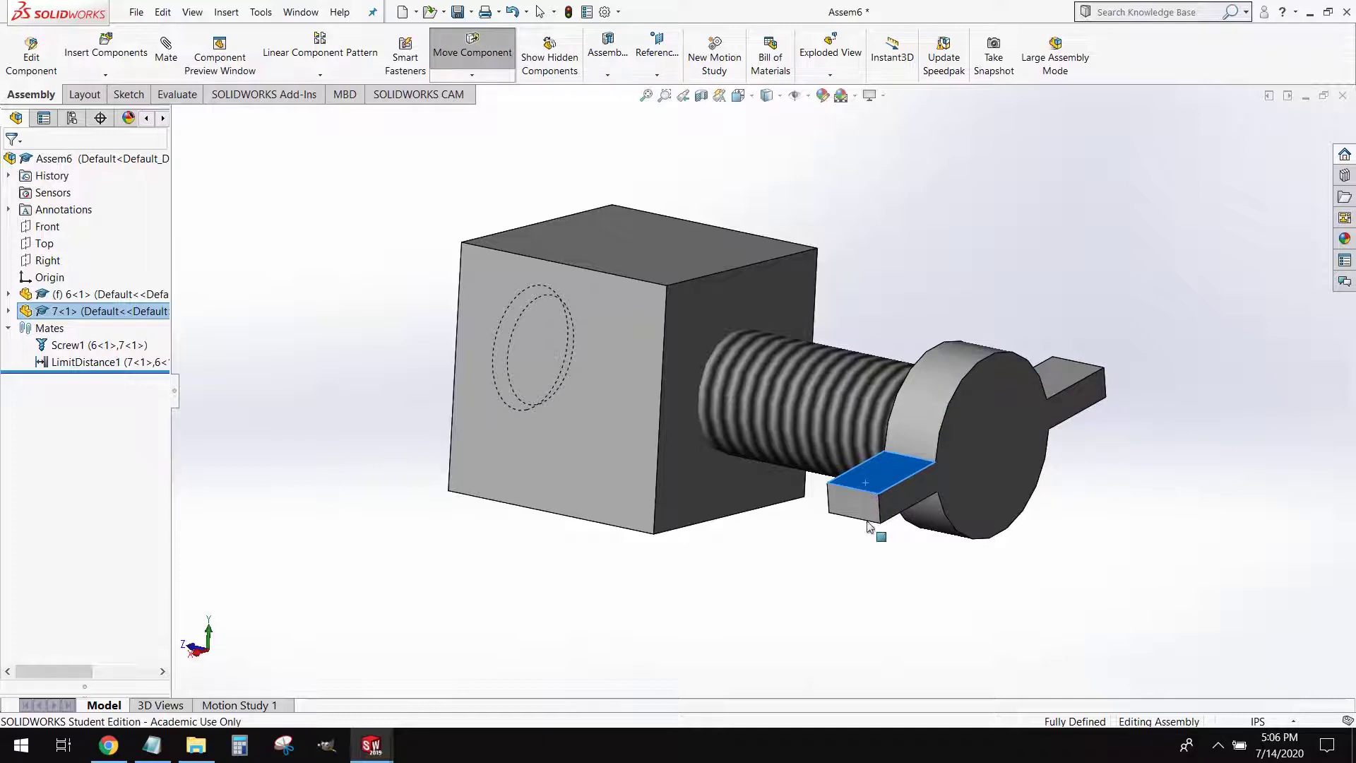
pyautogui.moveTo(563, 389); pyautogui.dragTo(817, 585, button='middle')
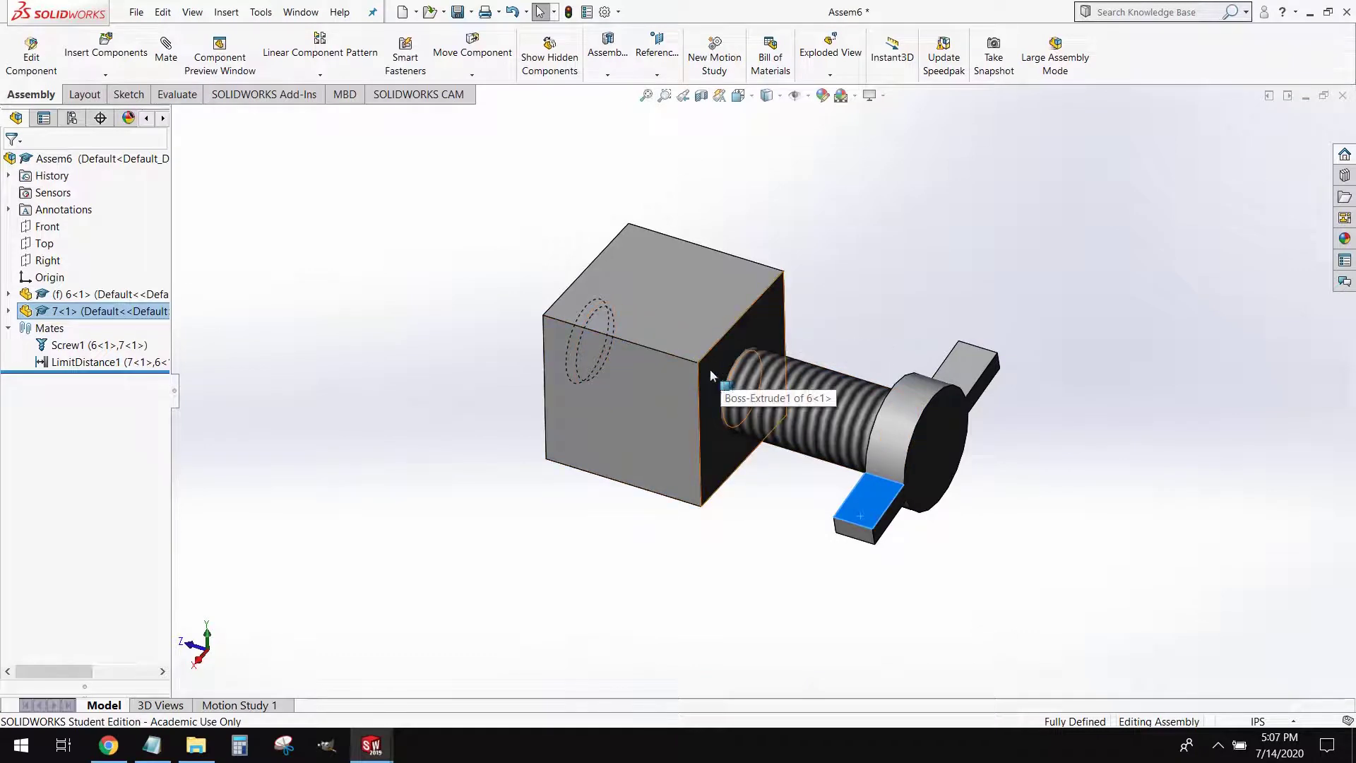
pyautogui.moveTo(717, 542)
pyautogui.mouseDown(button='middle')
pyautogui.moveTo(611, 506)
pyautogui.moveTo(643, 480)
pyautogui.moveTo(699, 562)
pyautogui.moveTo(714, 549)
pyautogui.mouseUp(button='middle')
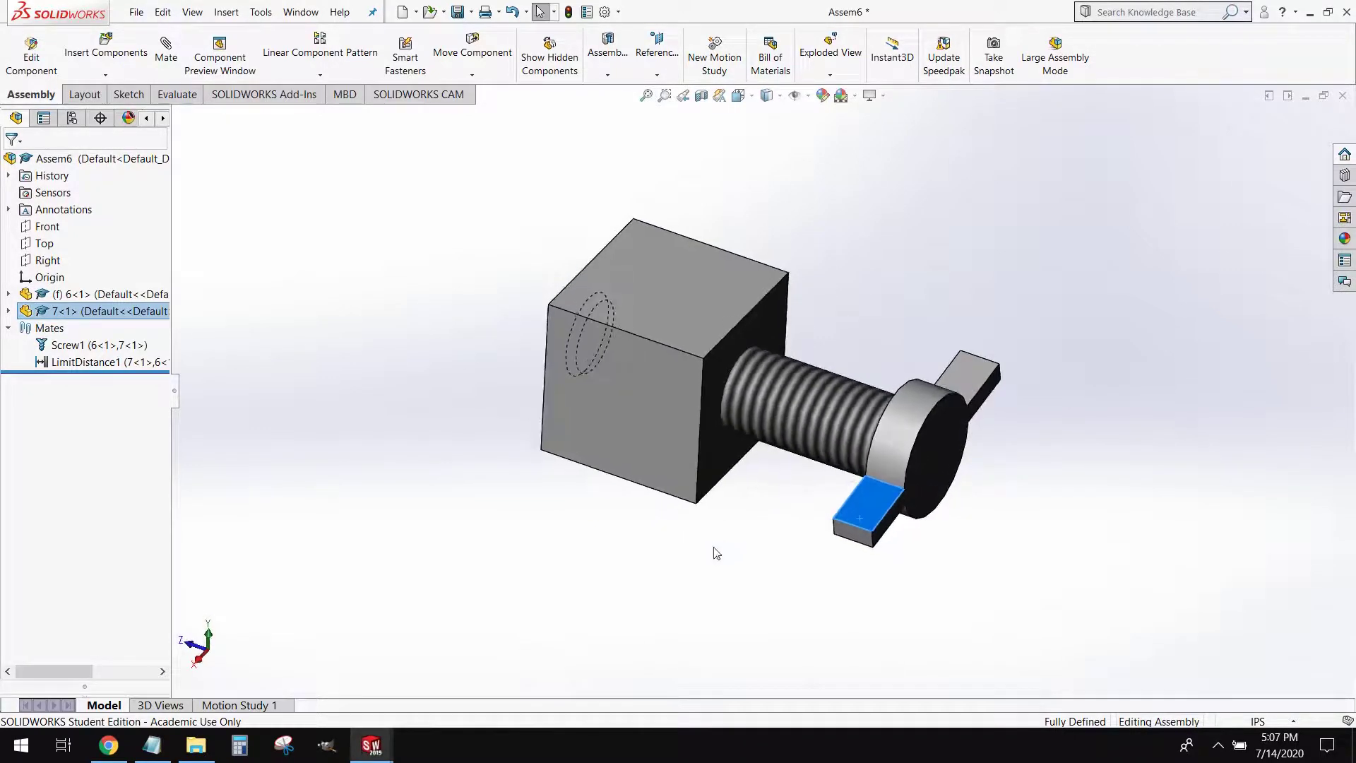